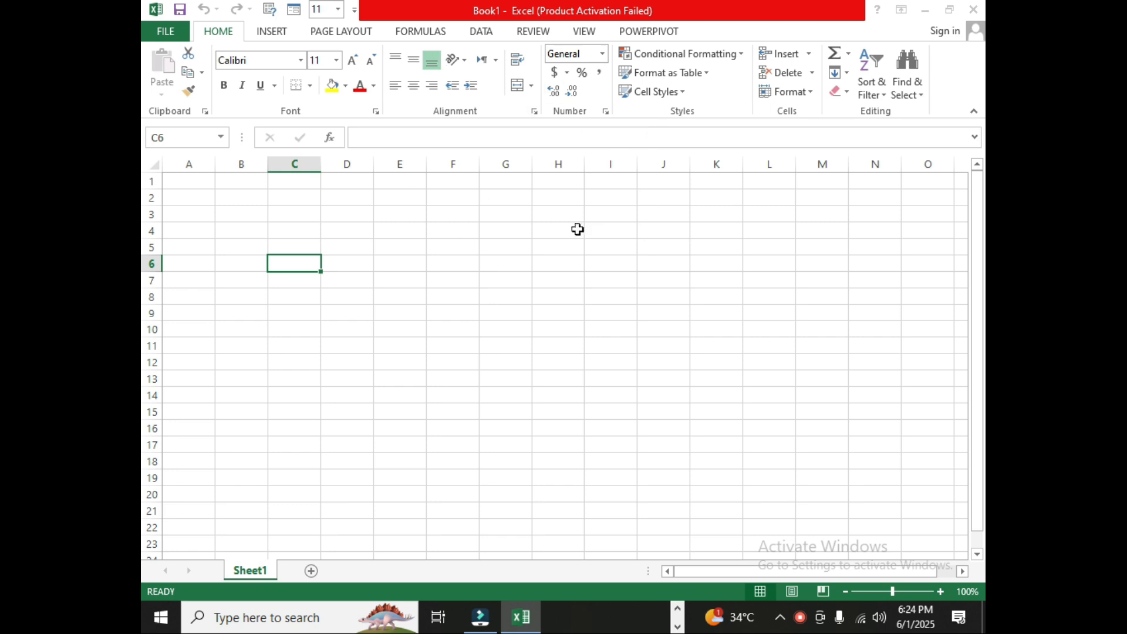
click(222, 200)
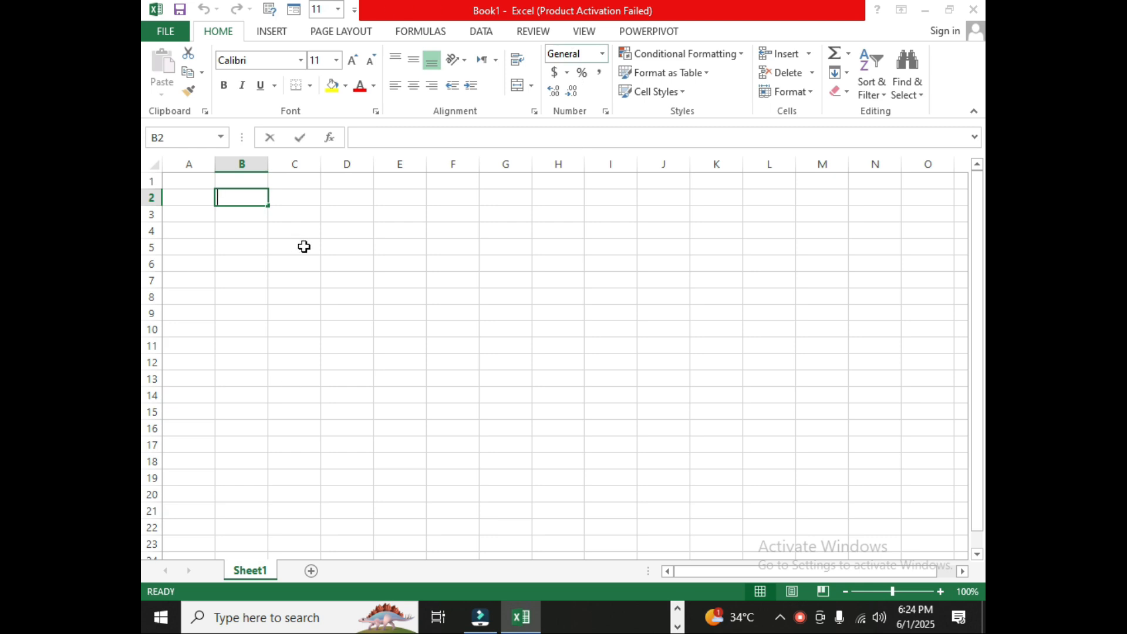
text(=rand)
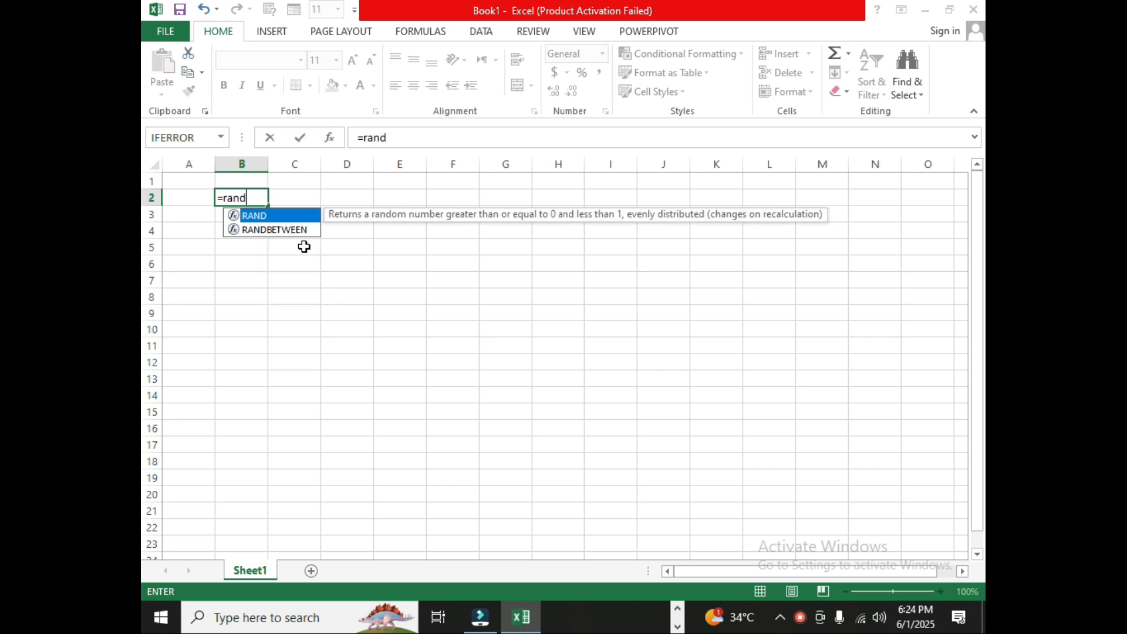
text(()
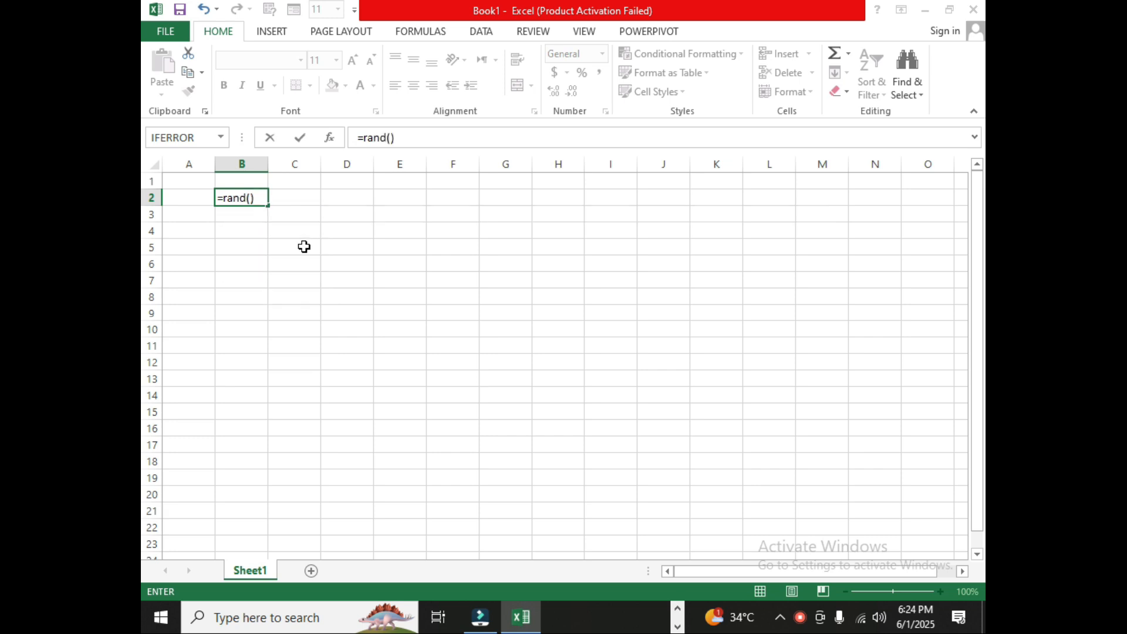
key(BackSpace)
key(BackSpace)
key(BackSpace)
key(BackSpace)
key(BackSpace)
key(BackSpace)
key(BackSpace)
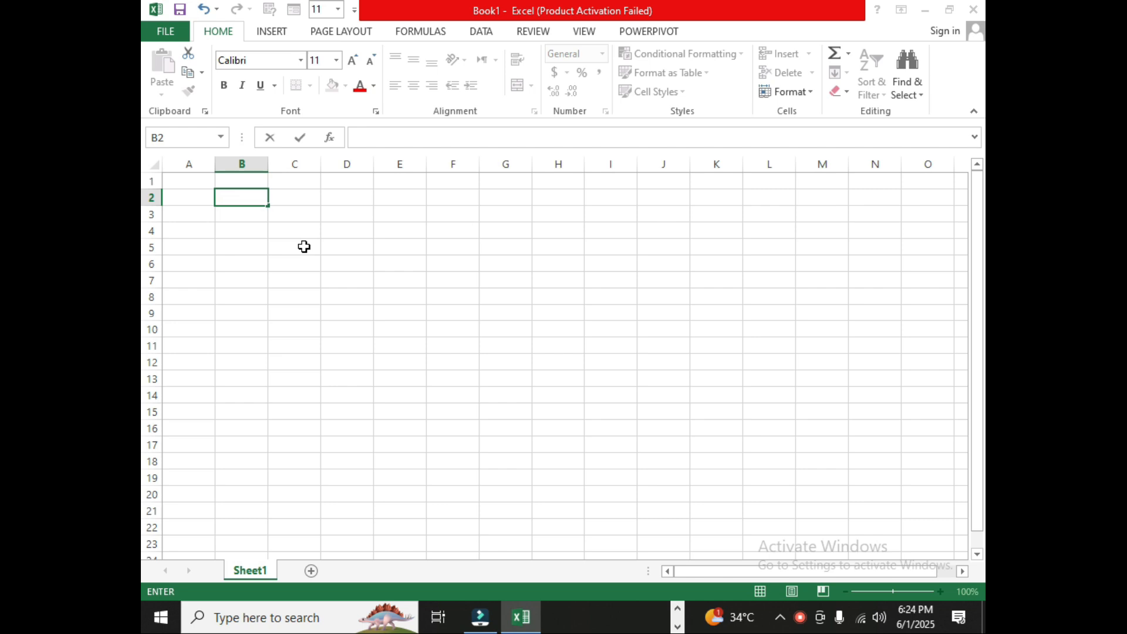
- Enter the formula =RANDBETWEEN(9,99) in cell B2
text(=rand)
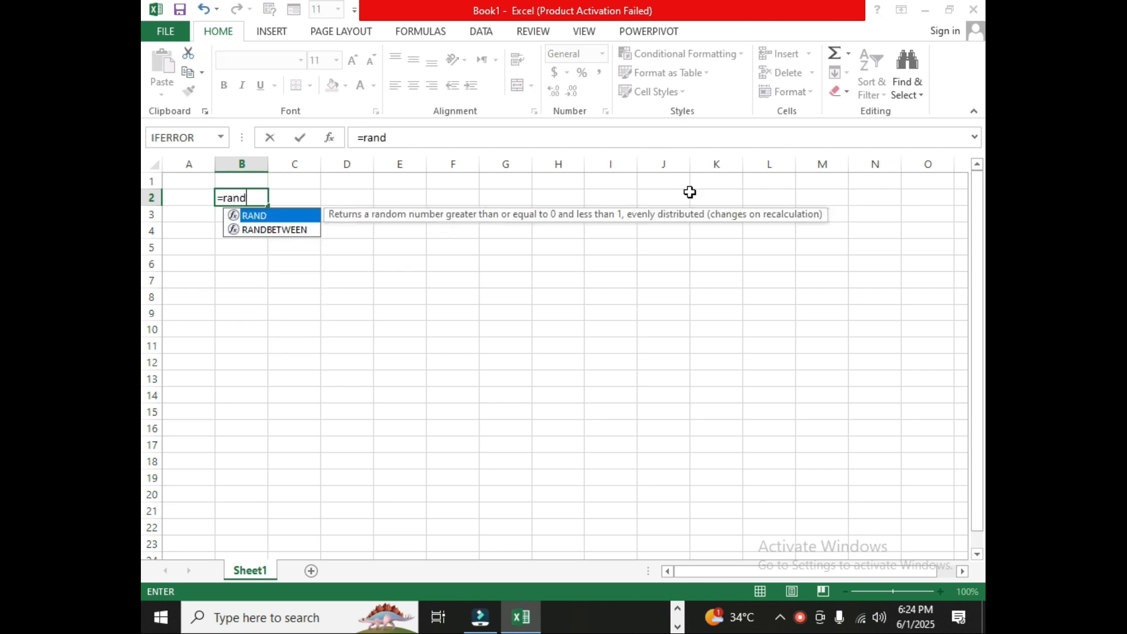
click(291, 229)
double_click(289, 229)
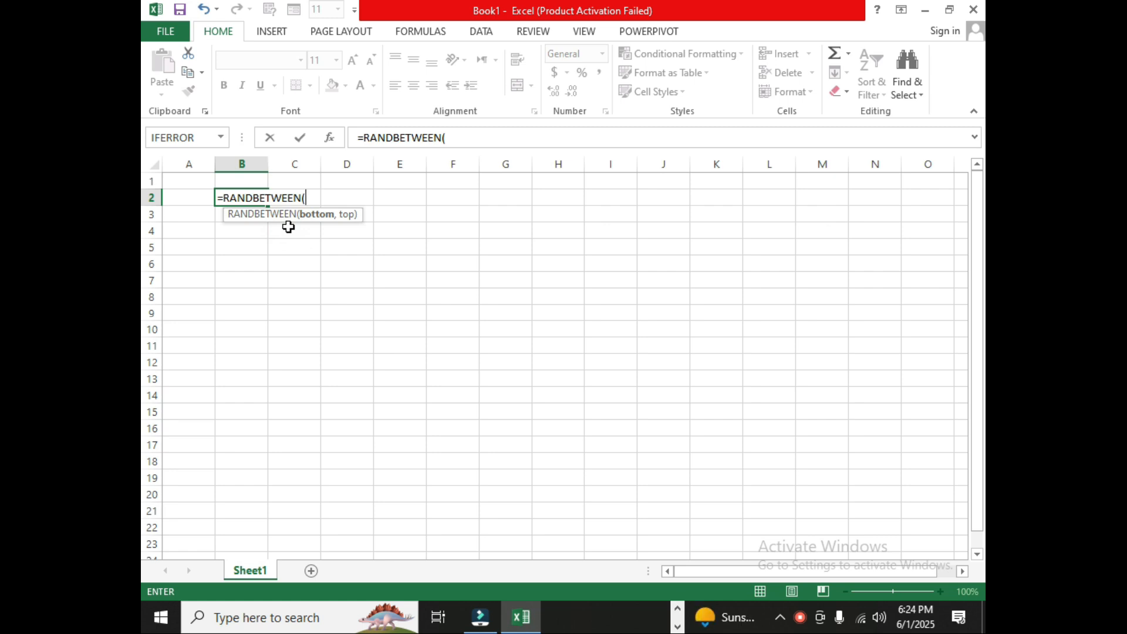
text(9,99)
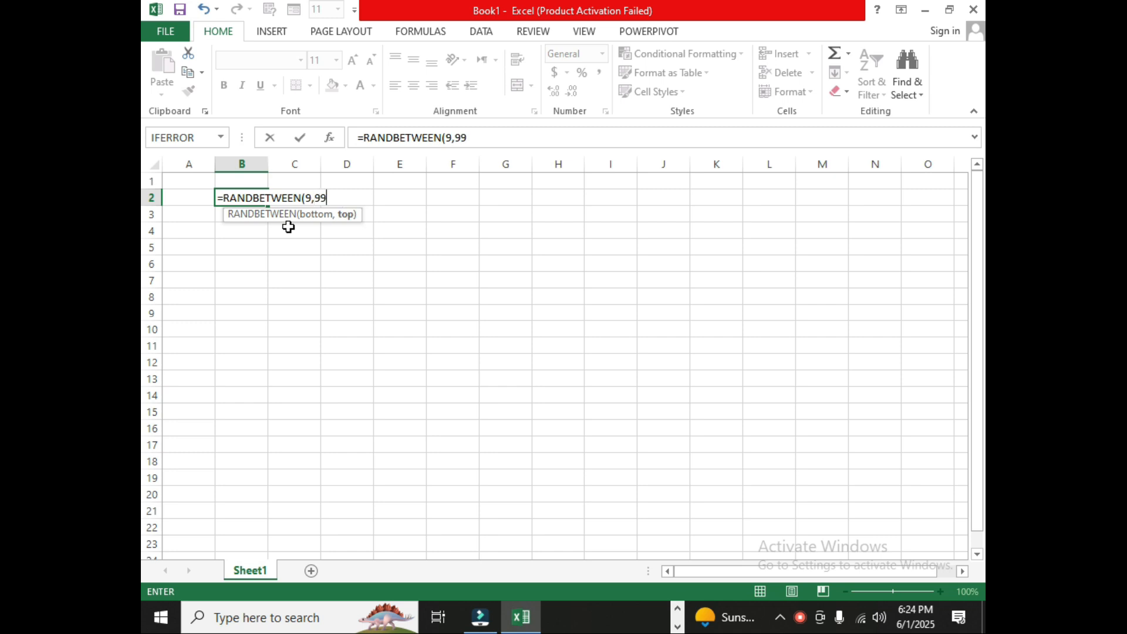
key(Return)
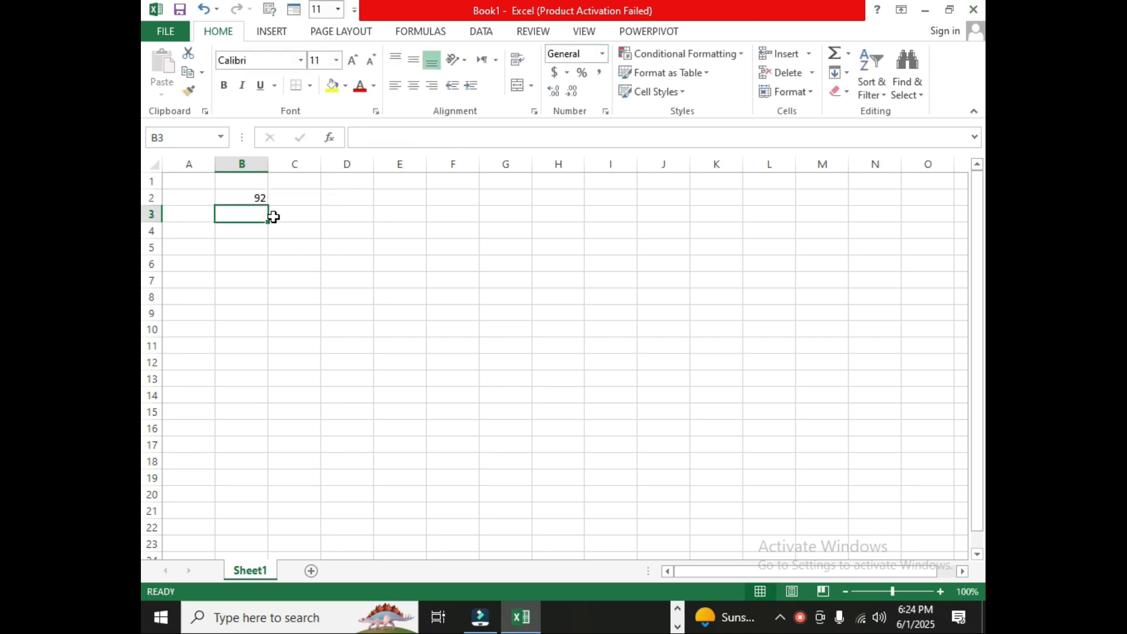
- Fill the RANDBETWEEN formula from B2 across and down to cover the range B2:J19
click(237, 193)
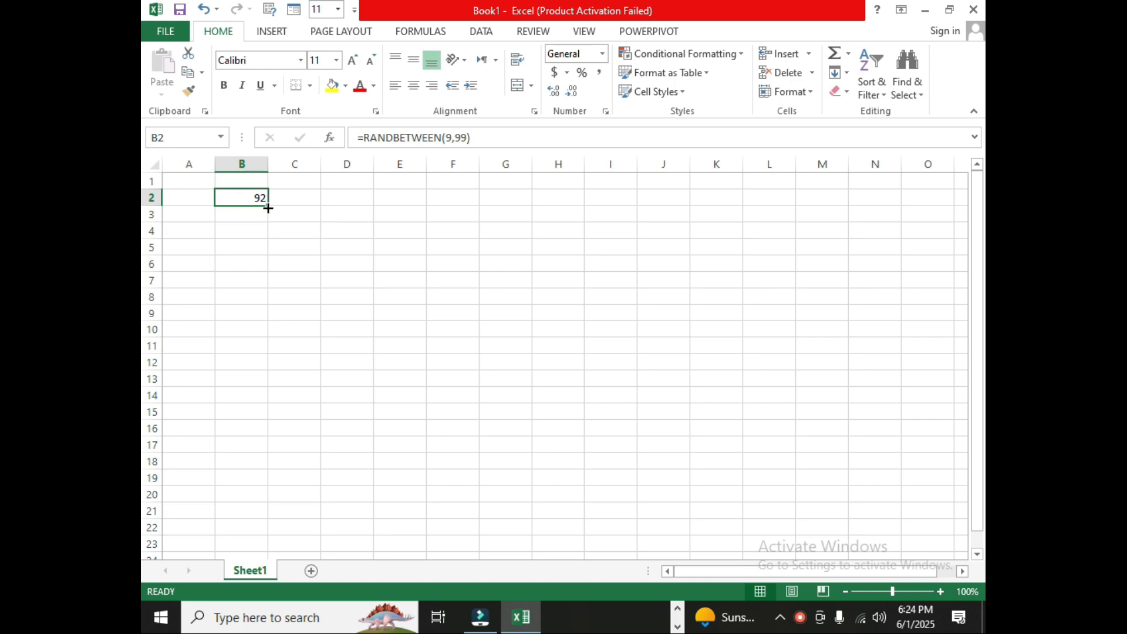
drag(268, 208, 707, 491)
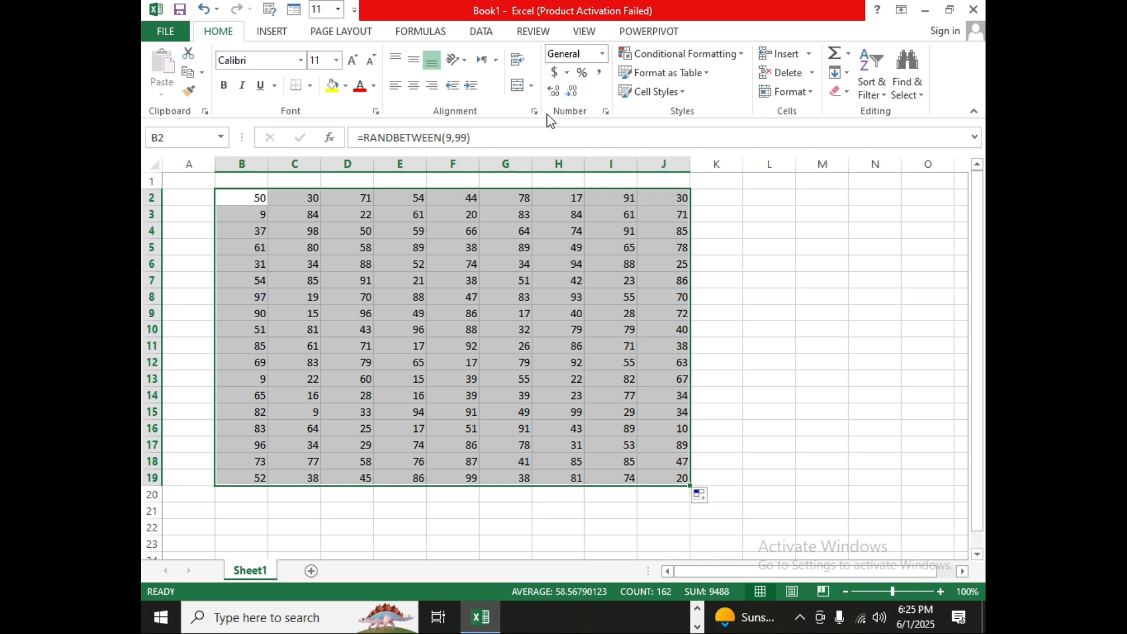
click(420, 262)
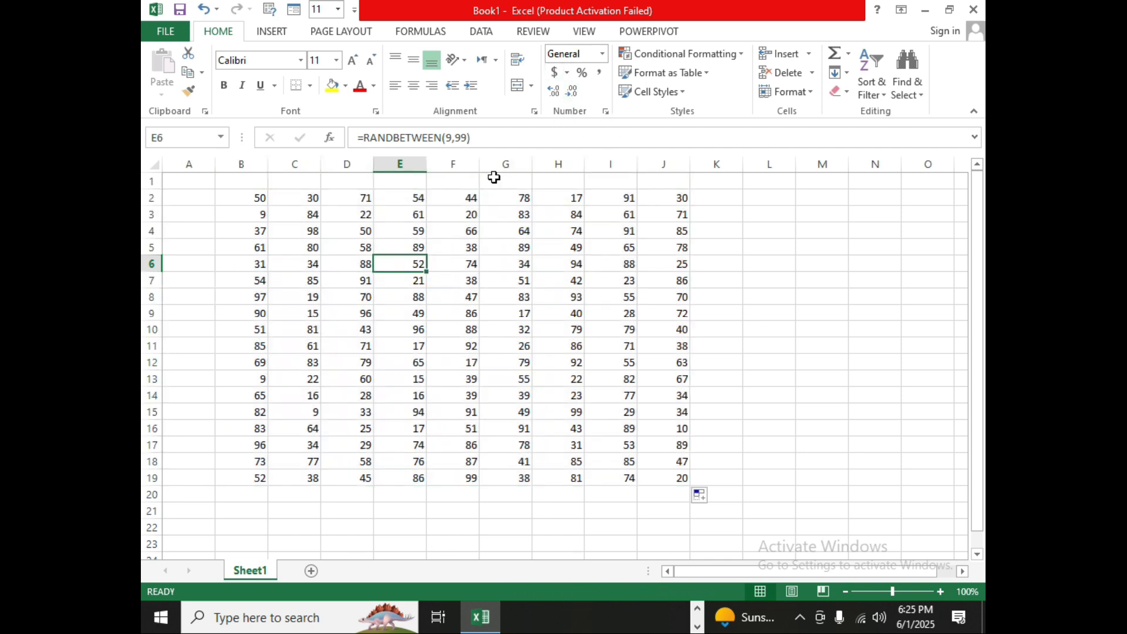
click(414, 283)
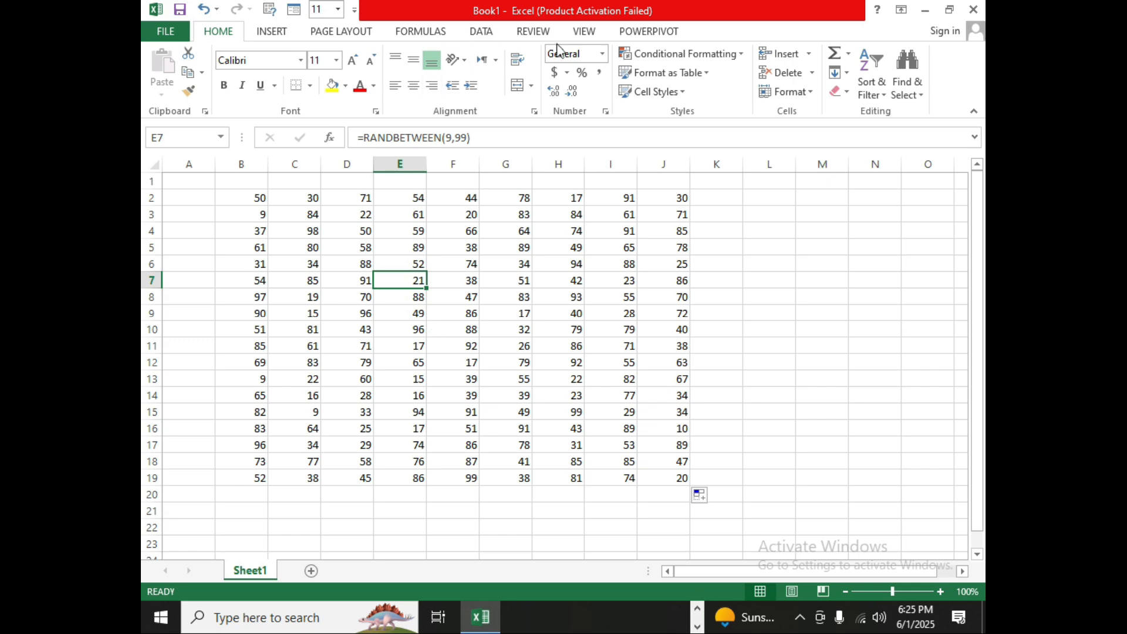
ctrl+scroll(644, 196, up, 3)
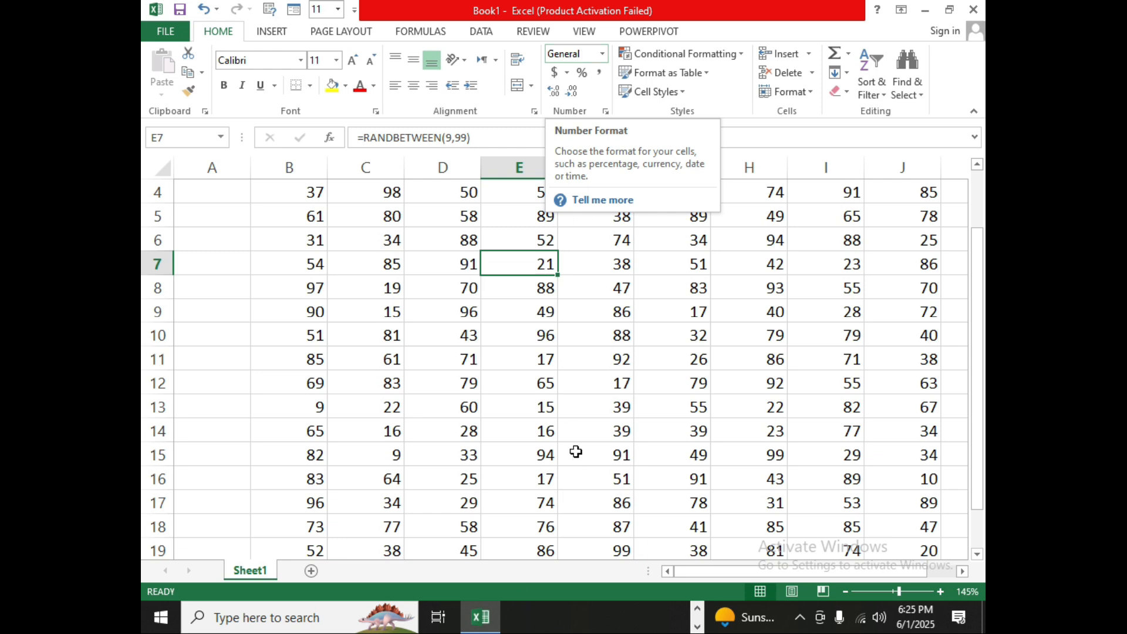
click(464, 262)
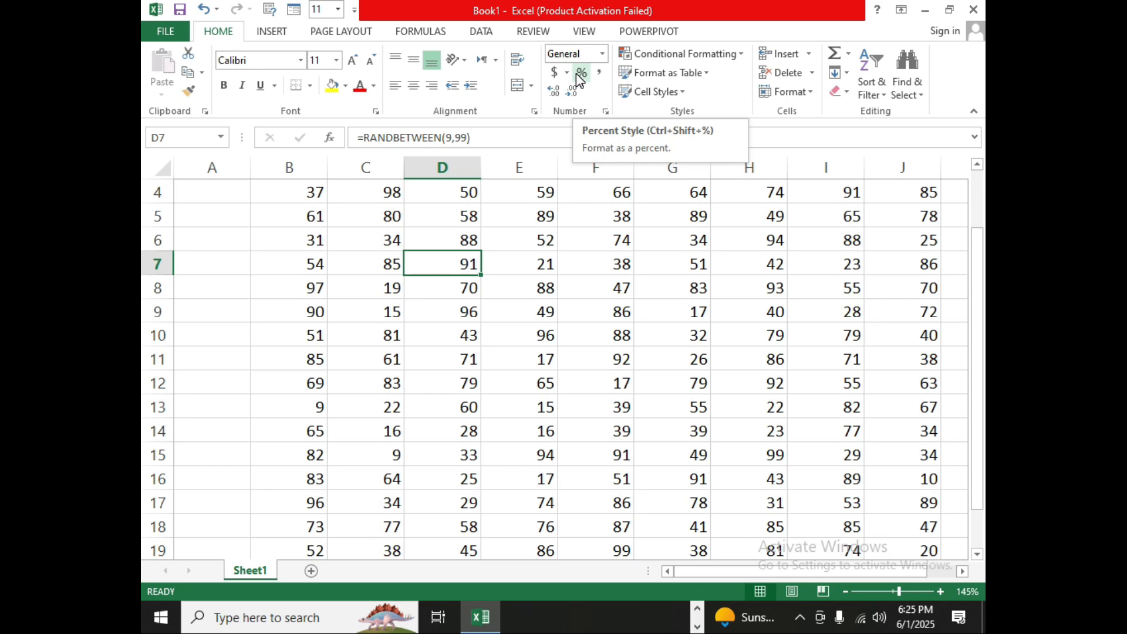
click(288, 282)
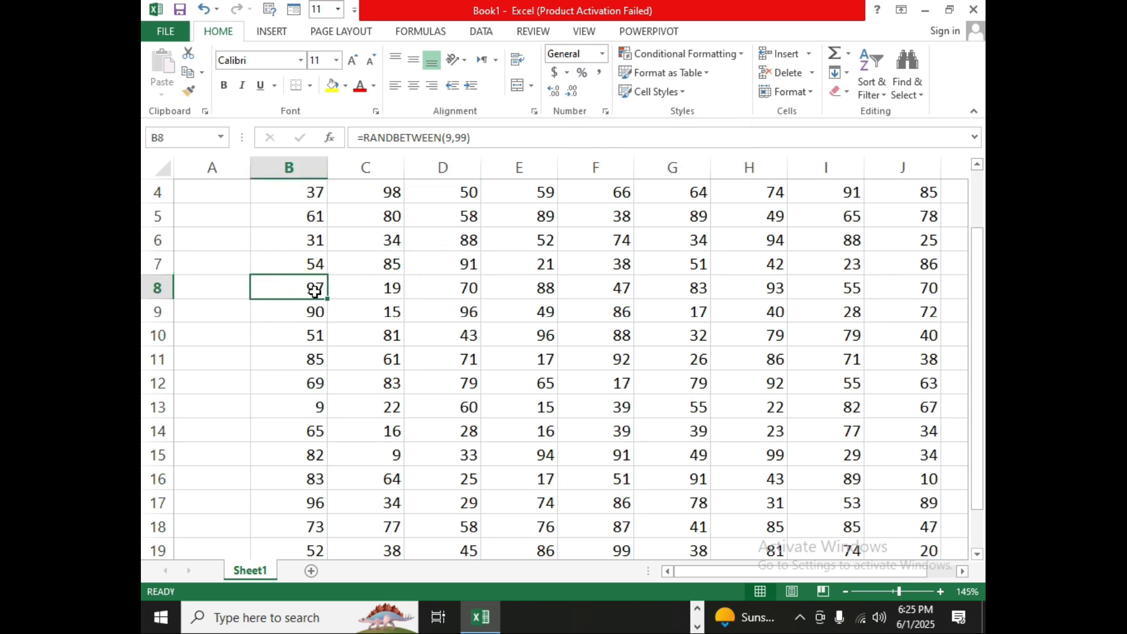
- Enter 50% in cell A8 and check which number format the cell has
click(208, 286)
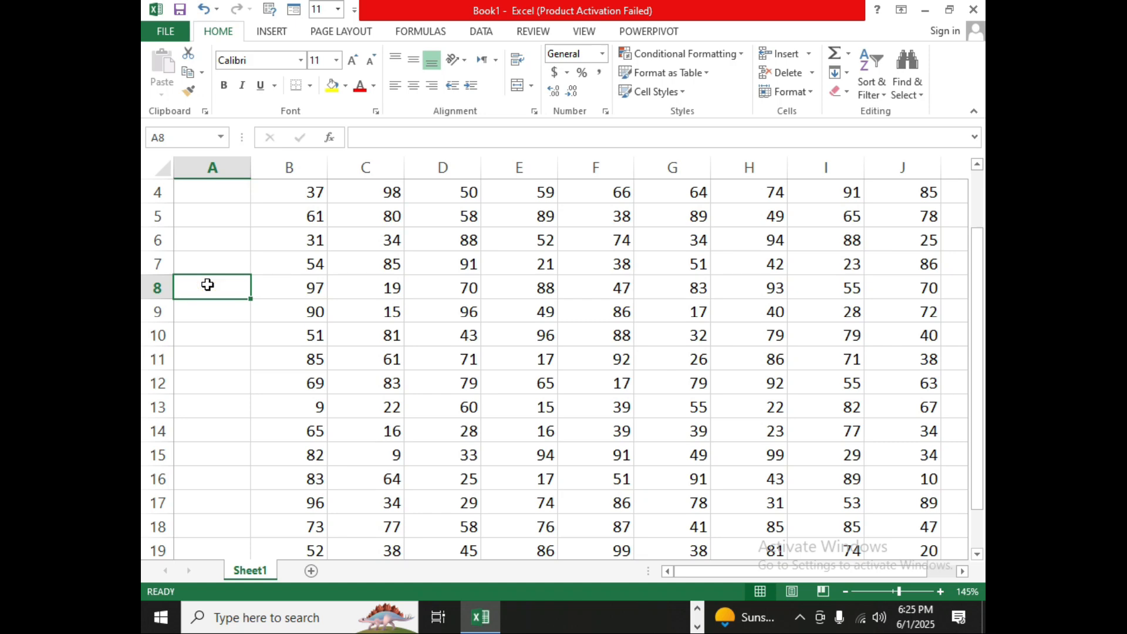
text(50%)
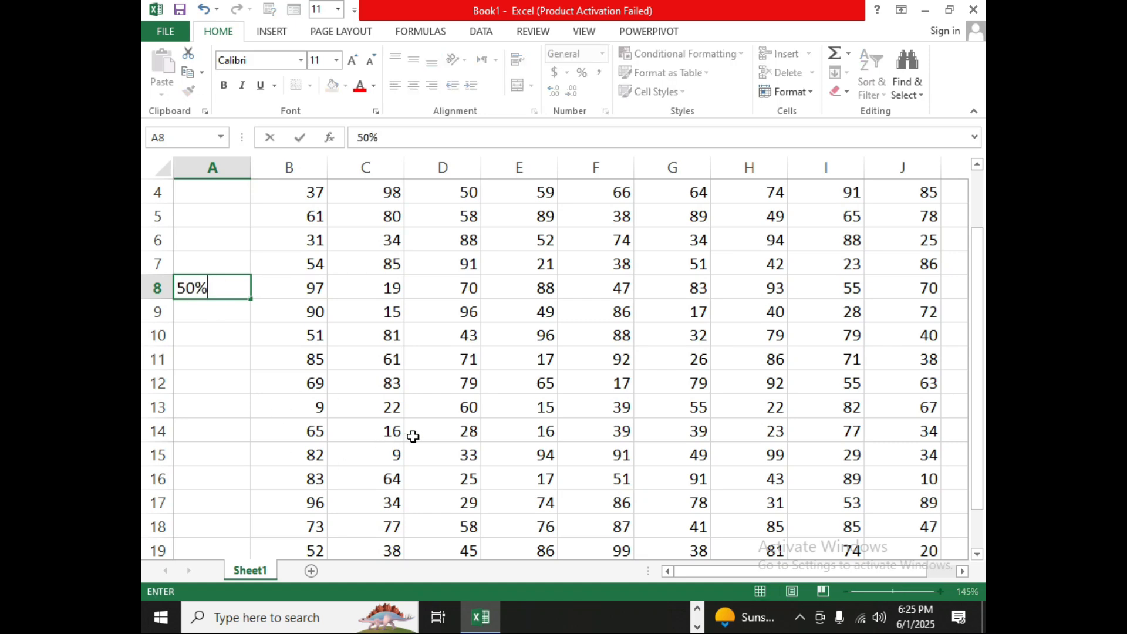
click(216, 343)
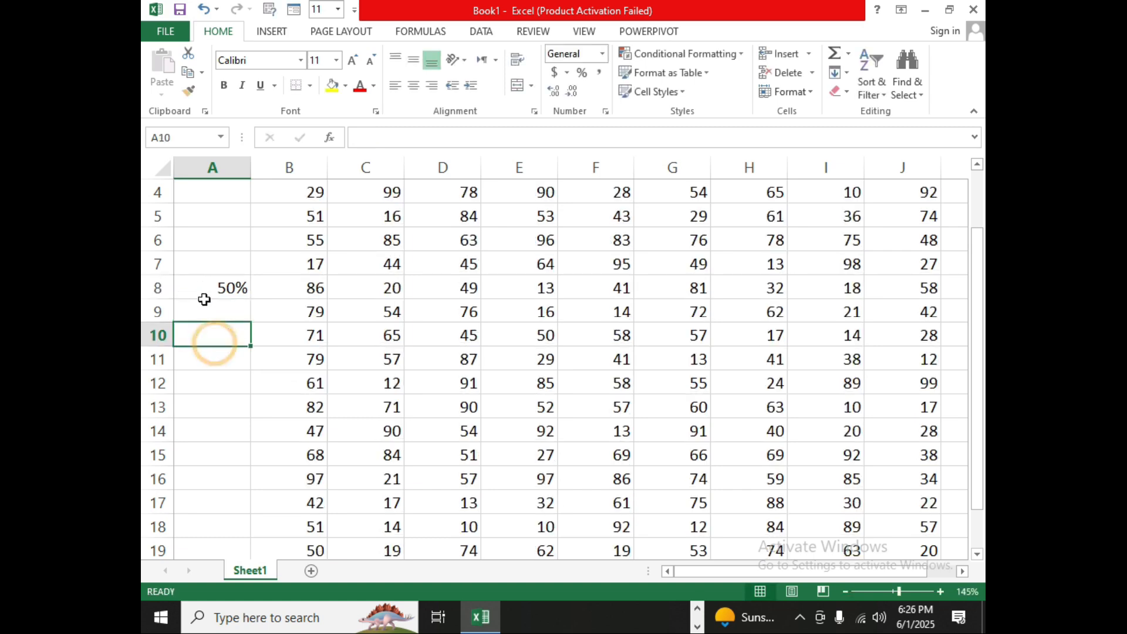
click(205, 281)
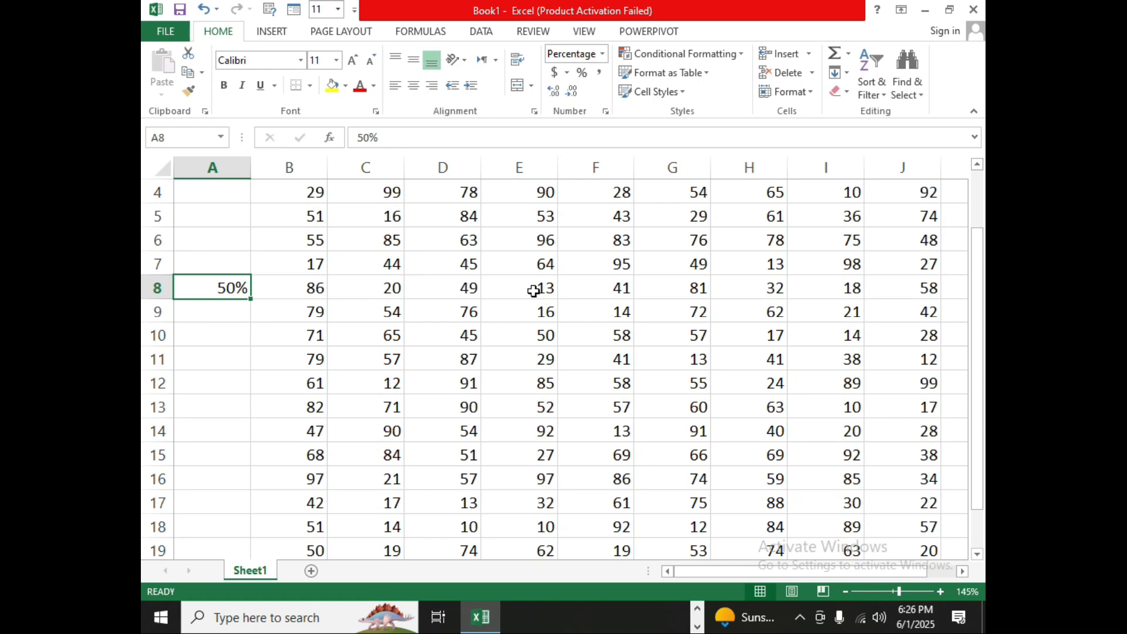
click(199, 316)
click(211, 285)
click(567, 58)
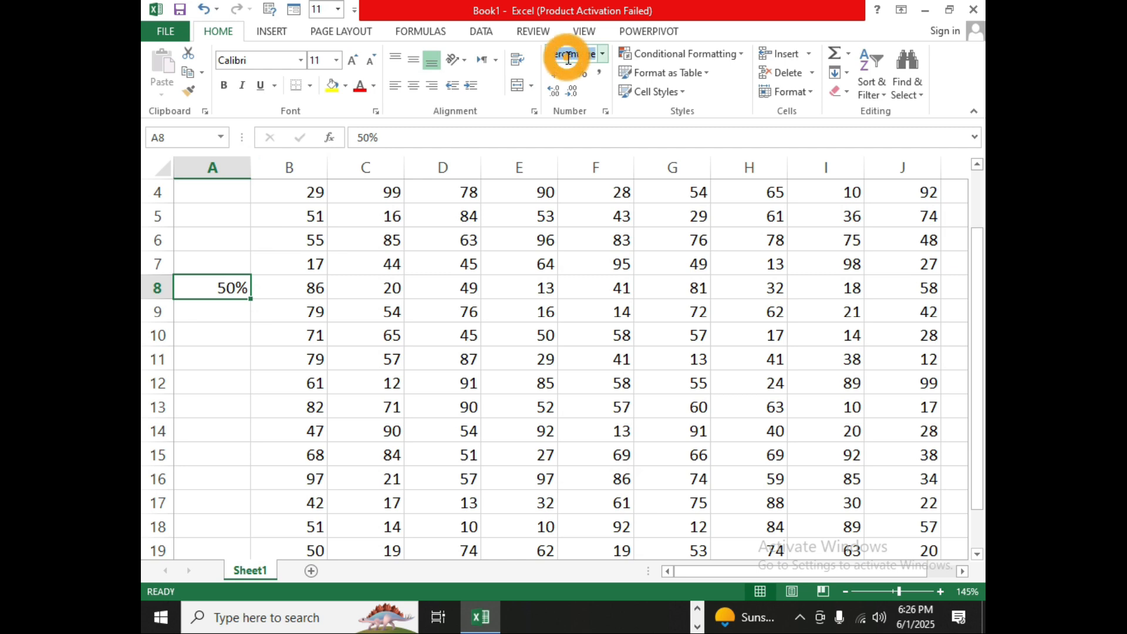
click(198, 314)
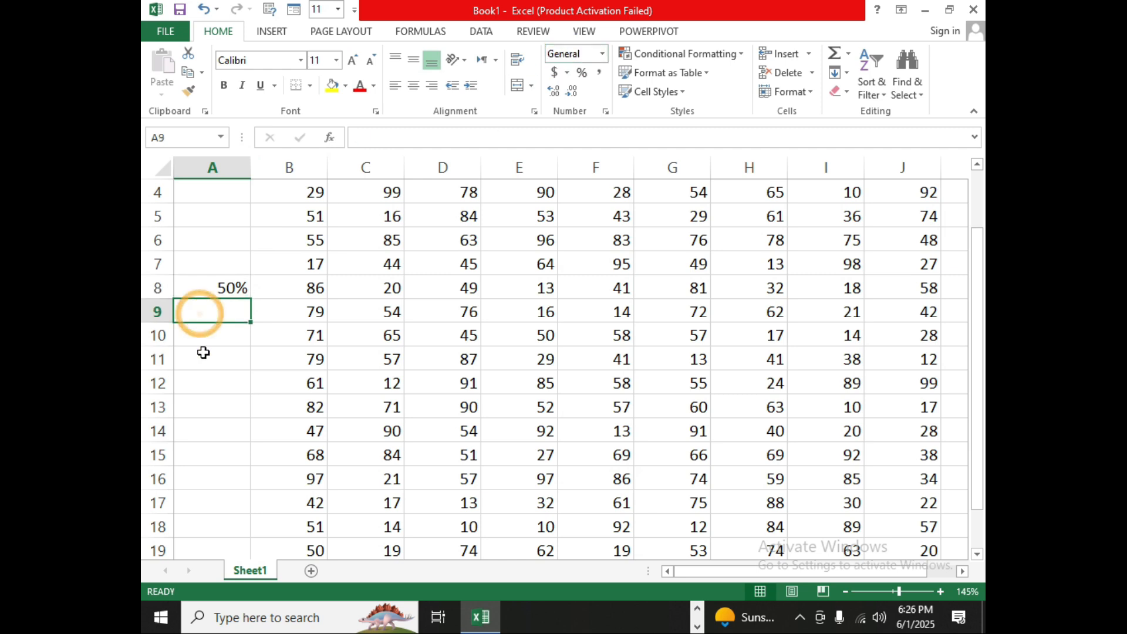
- Enter 6/12025 in cell A11
click(203, 352)
text(6)
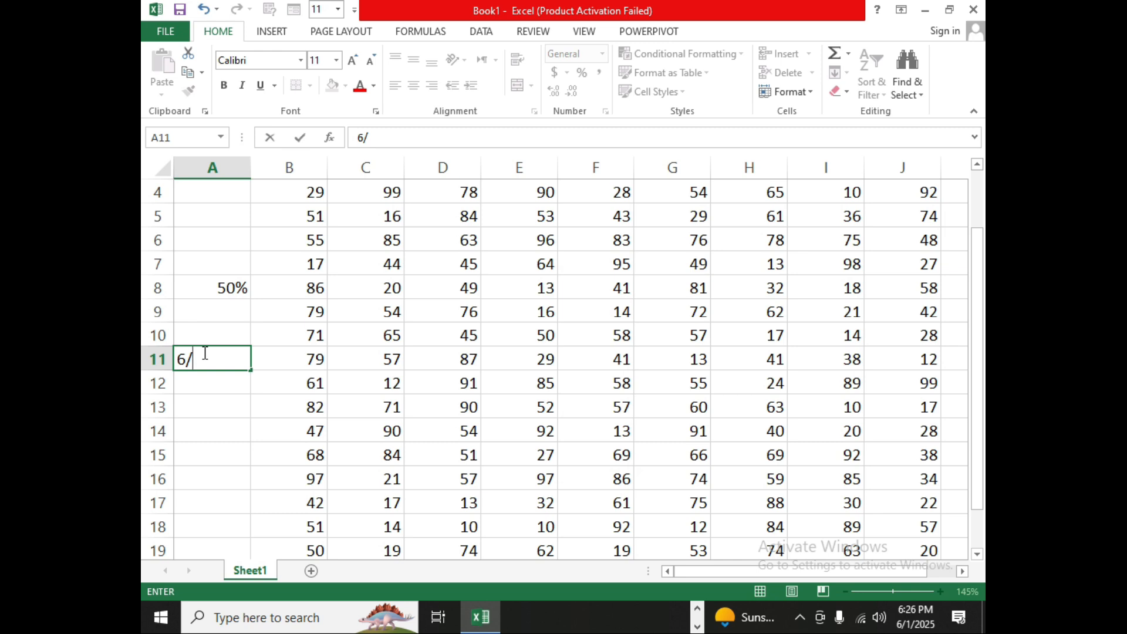
text(/12025)
click(212, 410)
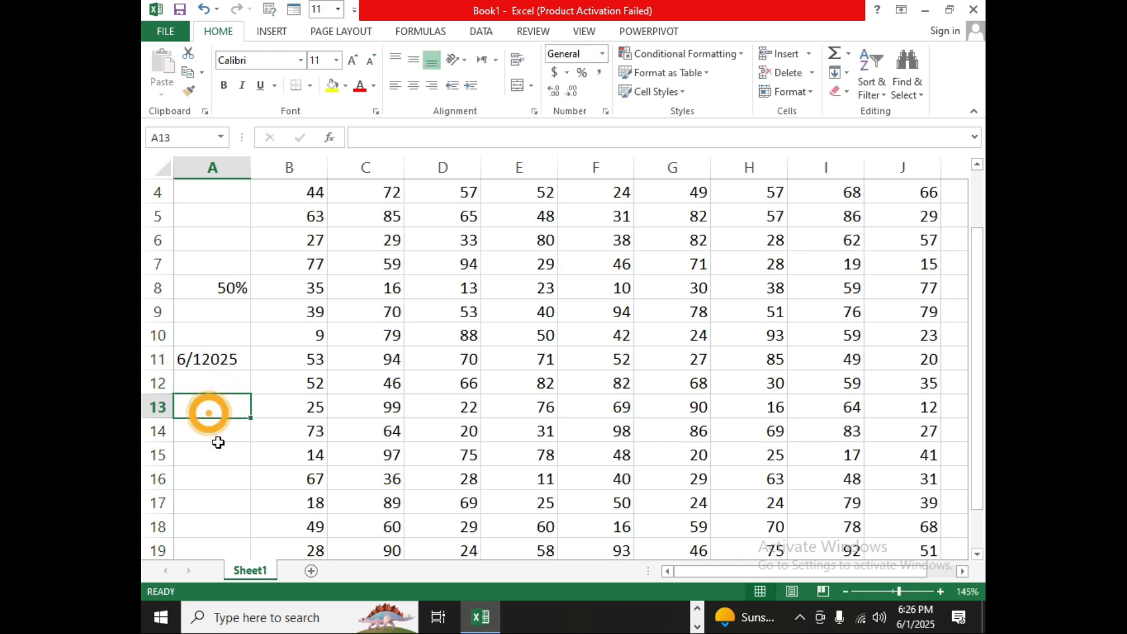
- Edit the date text in cell A11 to read 6/12/025
click(217, 360)
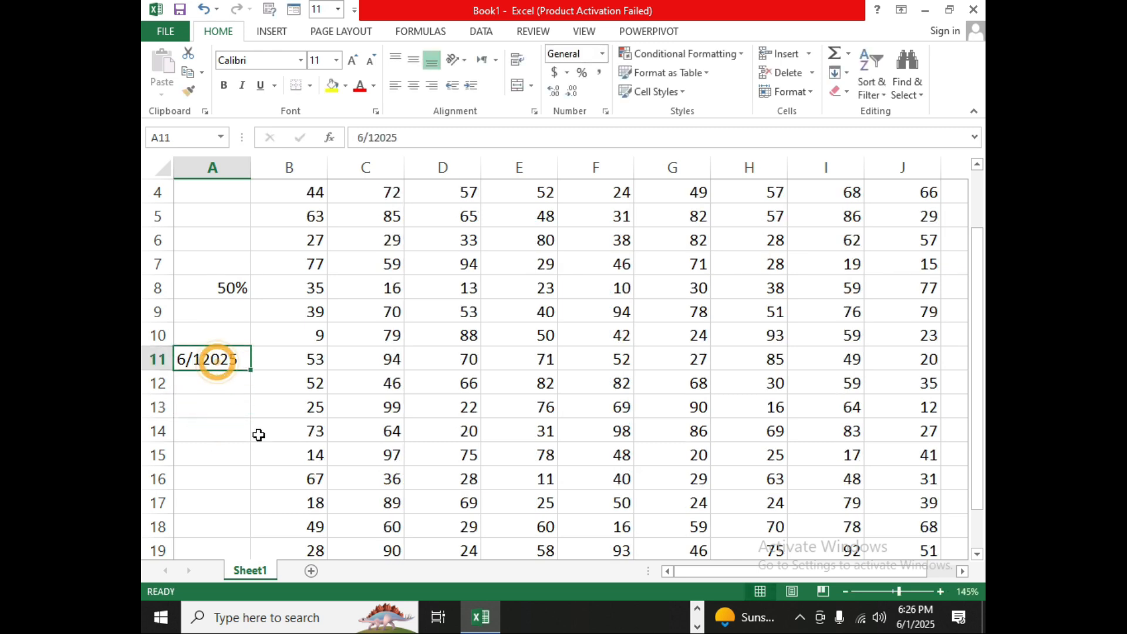
double_click(214, 361)
text(//)
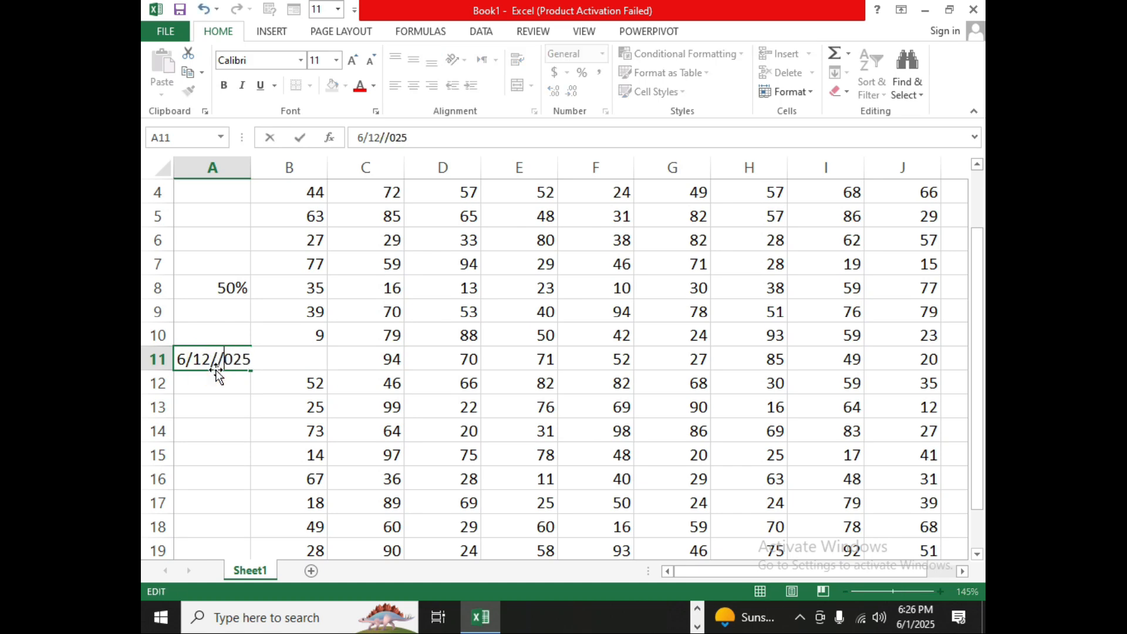
key(BackSpace)
click(232, 456)
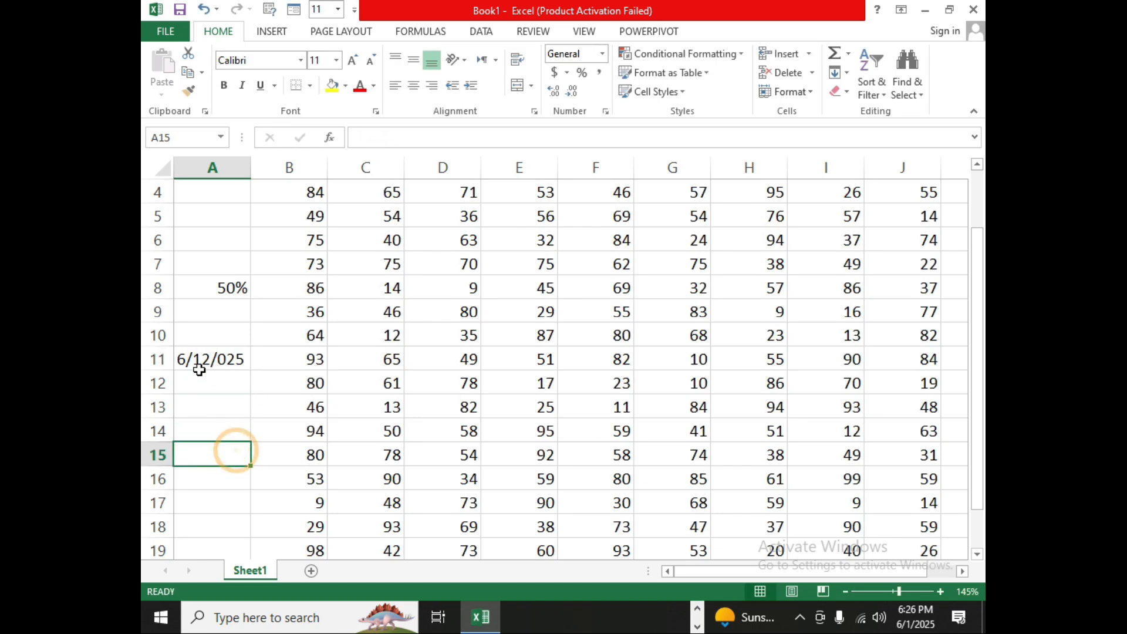
- Correct the day in cell A11 so that the entry reads 6/1/025
click(206, 362)
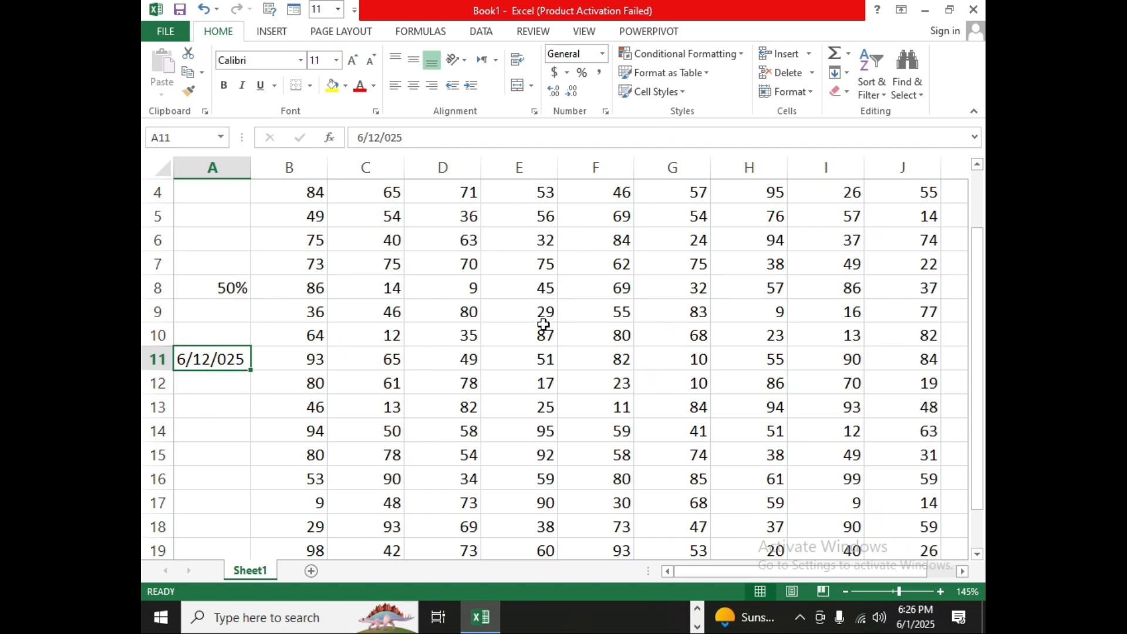
double_click(213, 360)
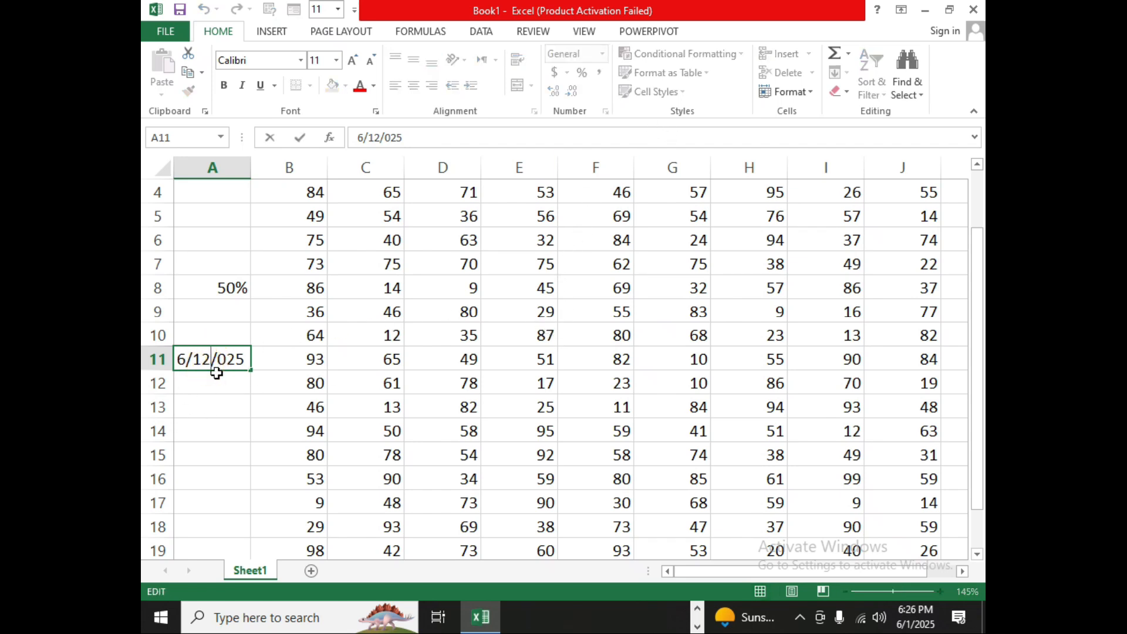
key(BackSpace)
key(Return)
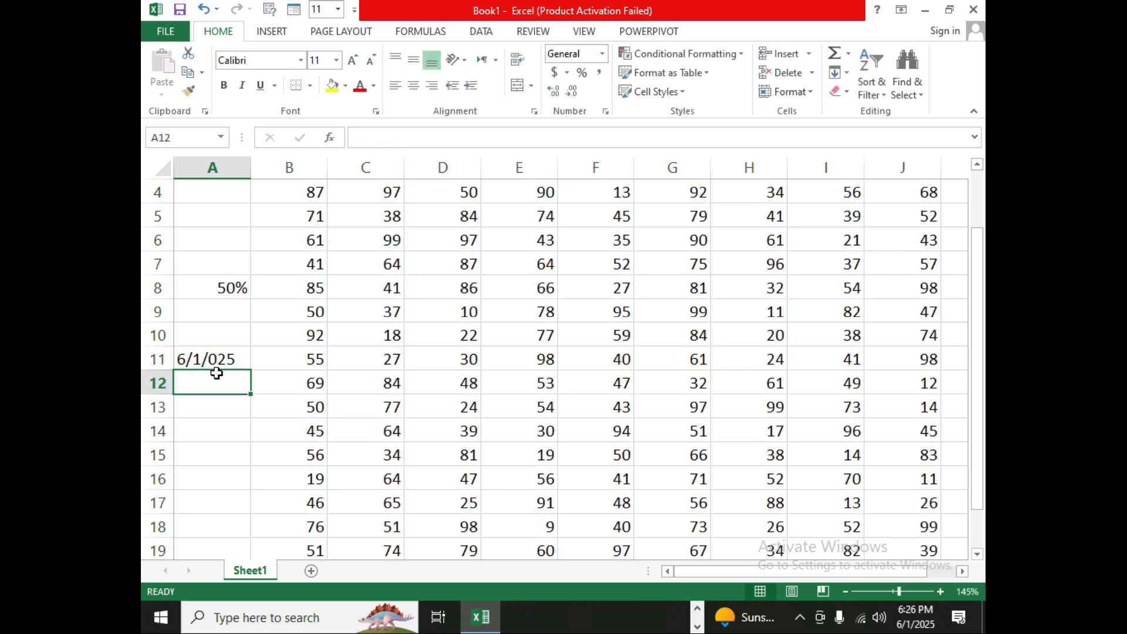
- Apply the Short Date number format to cell A11
click(207, 354)
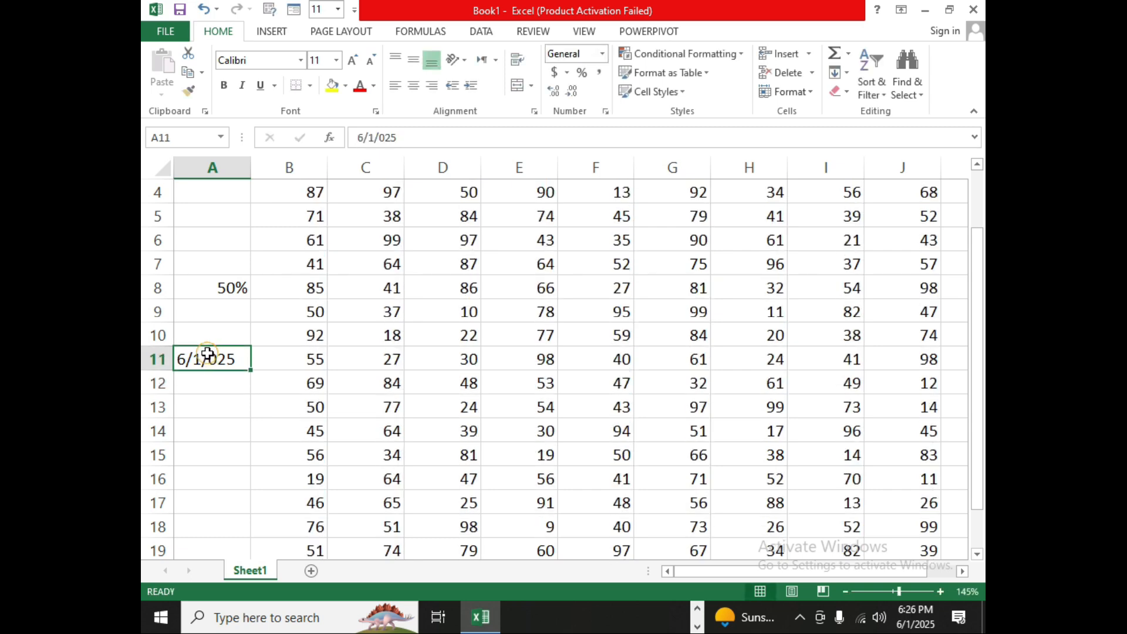
click(603, 55)
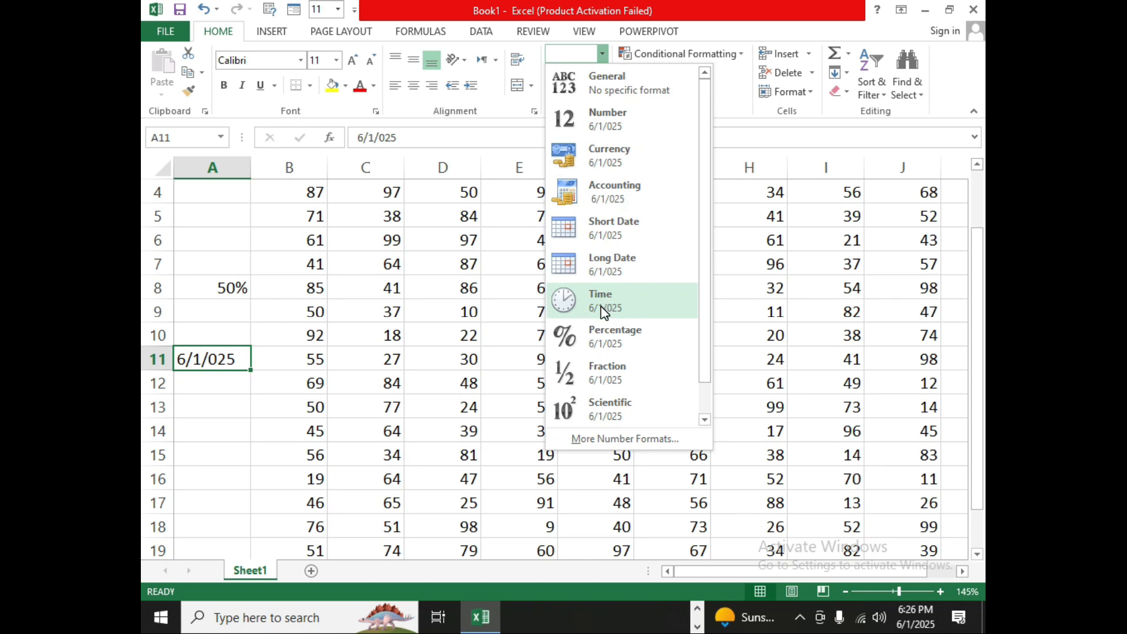
click(594, 228)
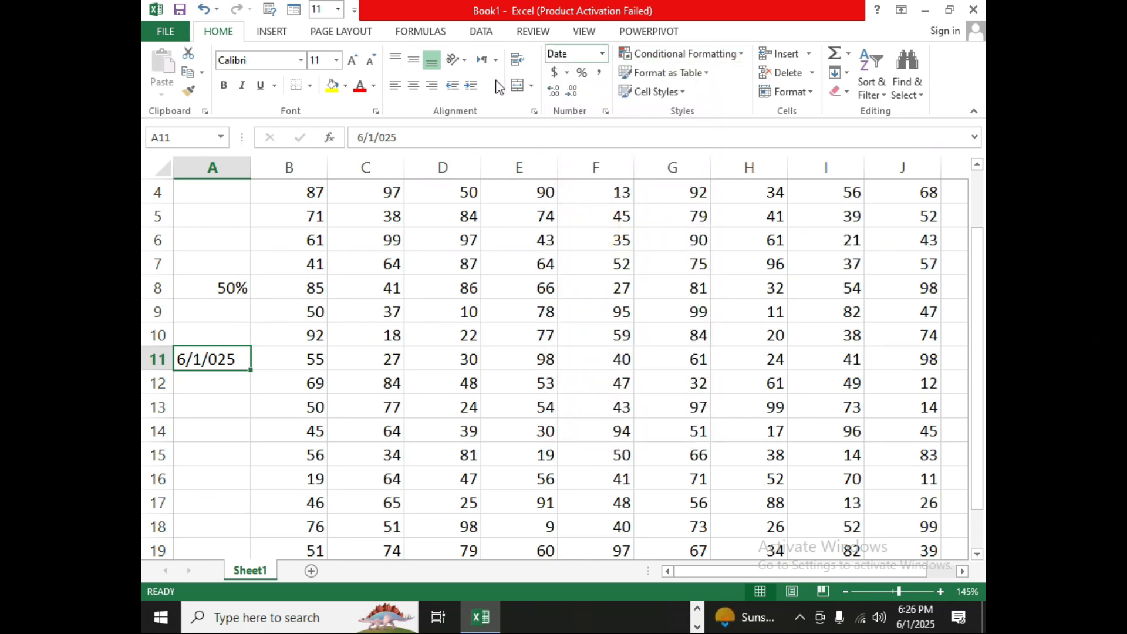
- Apply the Long Date number format to cell A11
click(284, 400)
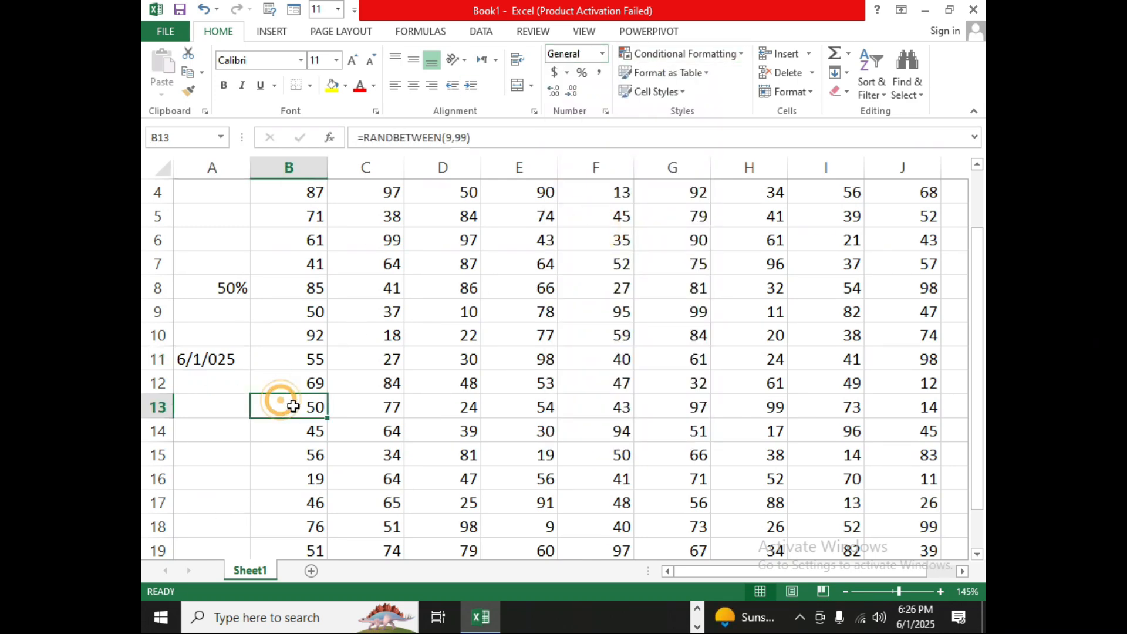
click(202, 357)
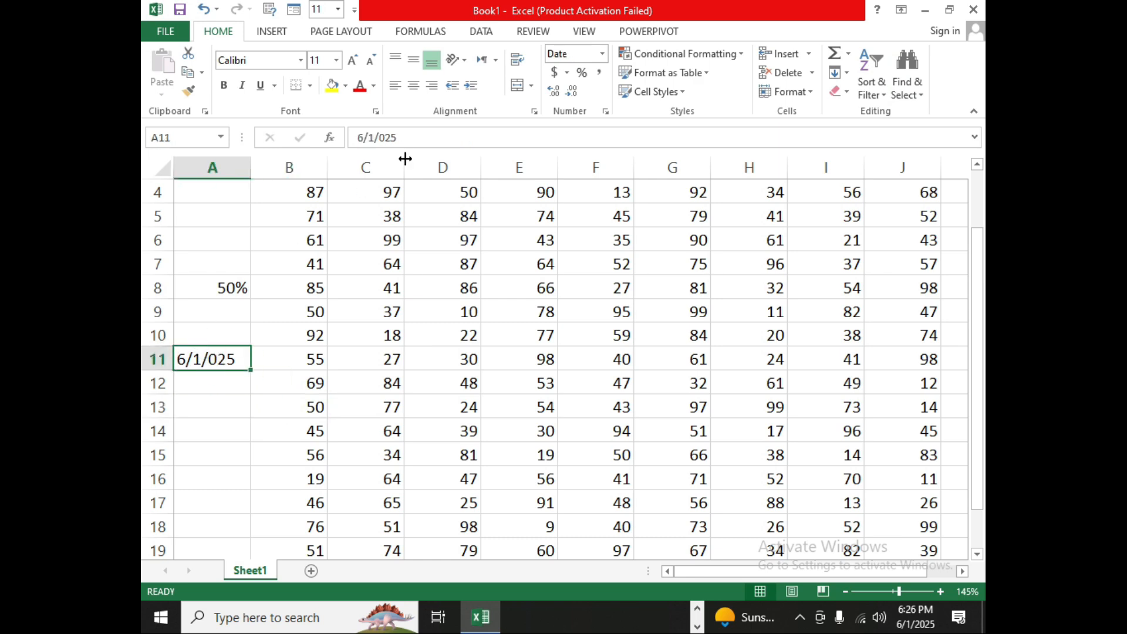
click(603, 55)
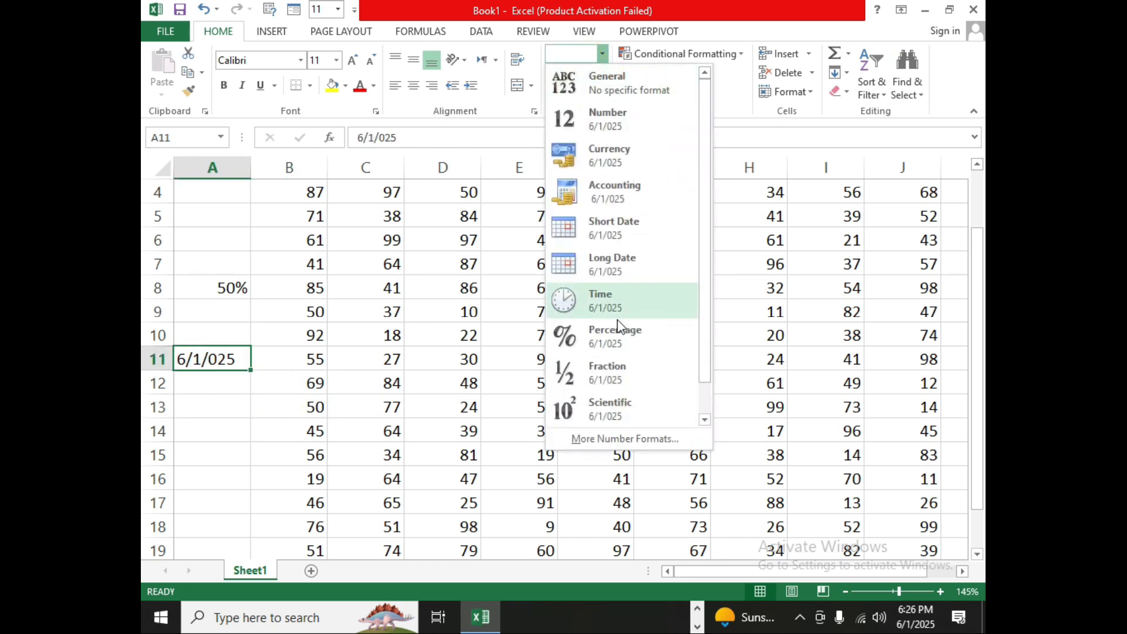
click(594, 263)
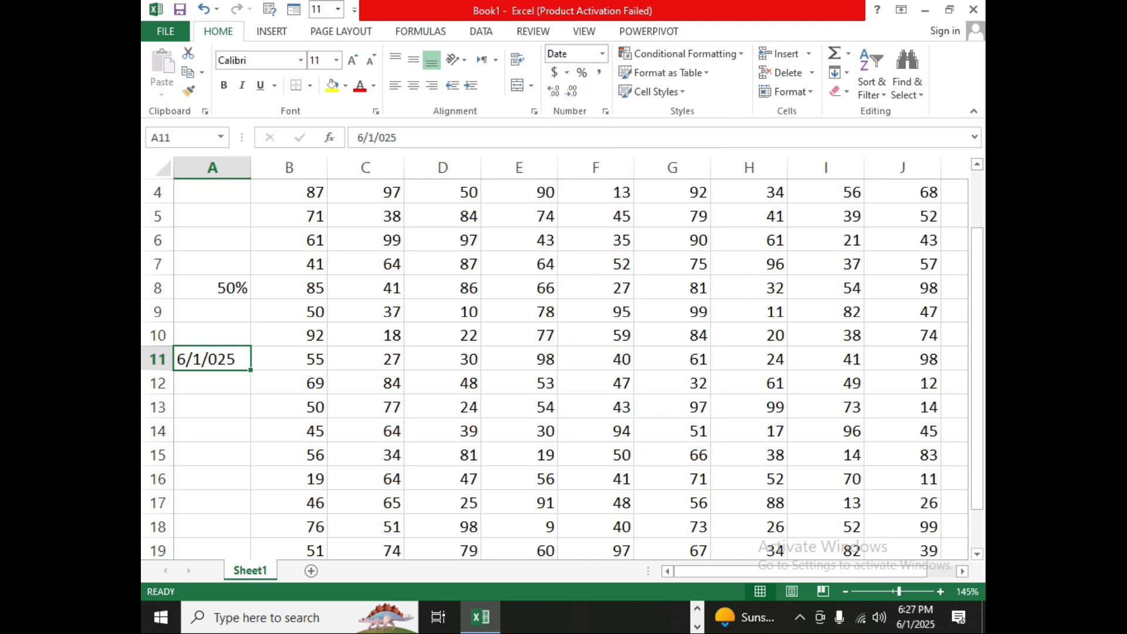
- Compare the date entered in cell A11 with today's date in the system calendar
click(202, 407)
click(209, 363)
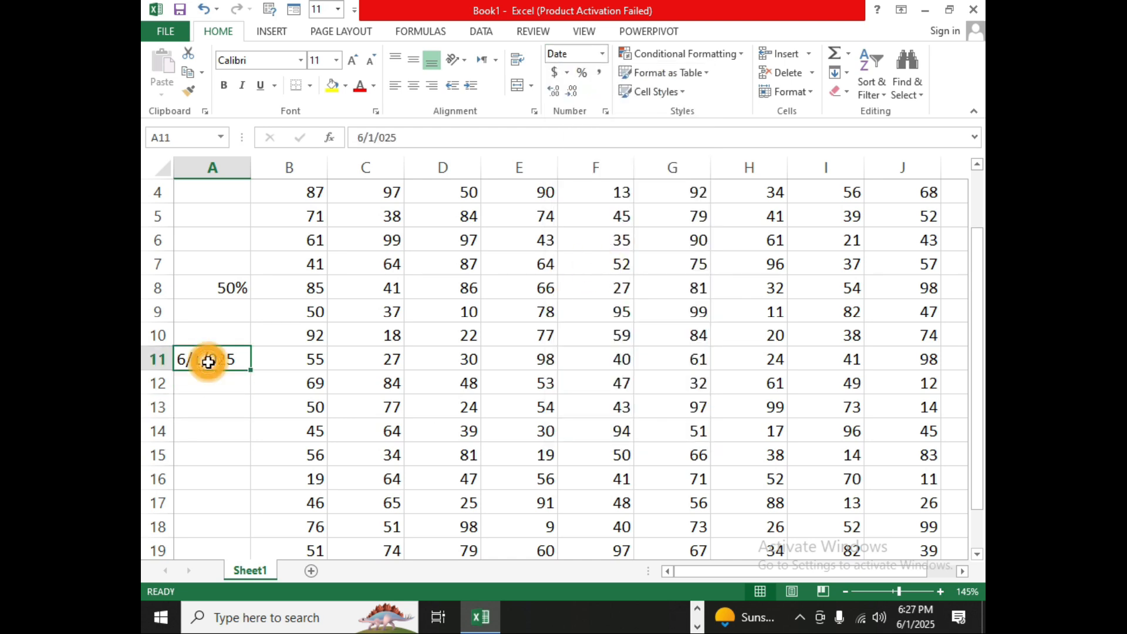
click(913, 621)
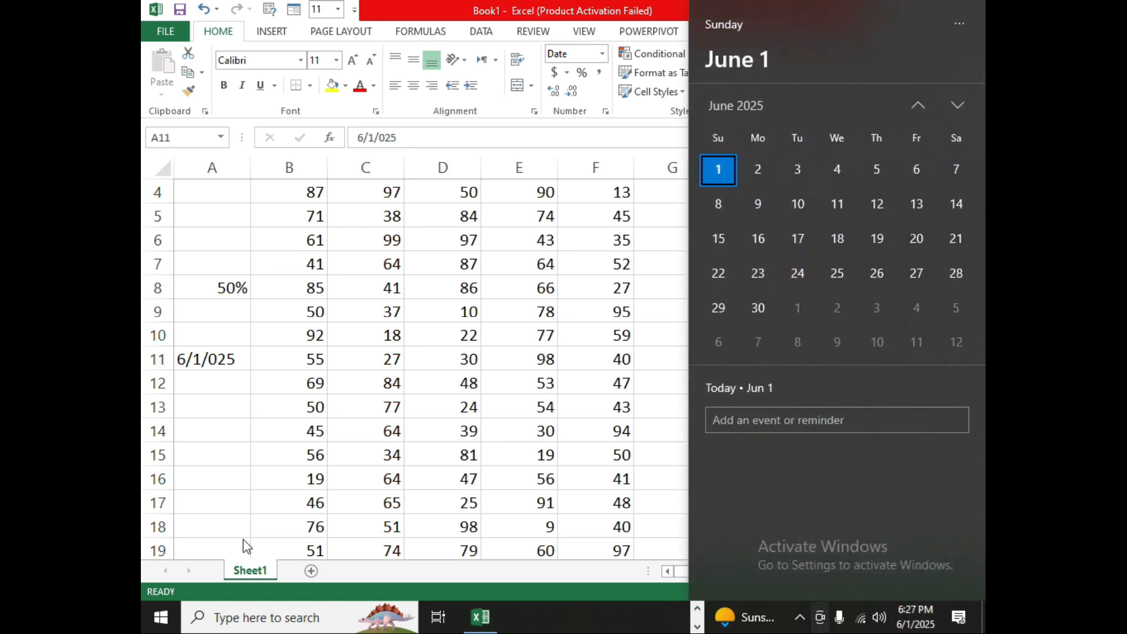
click(205, 360)
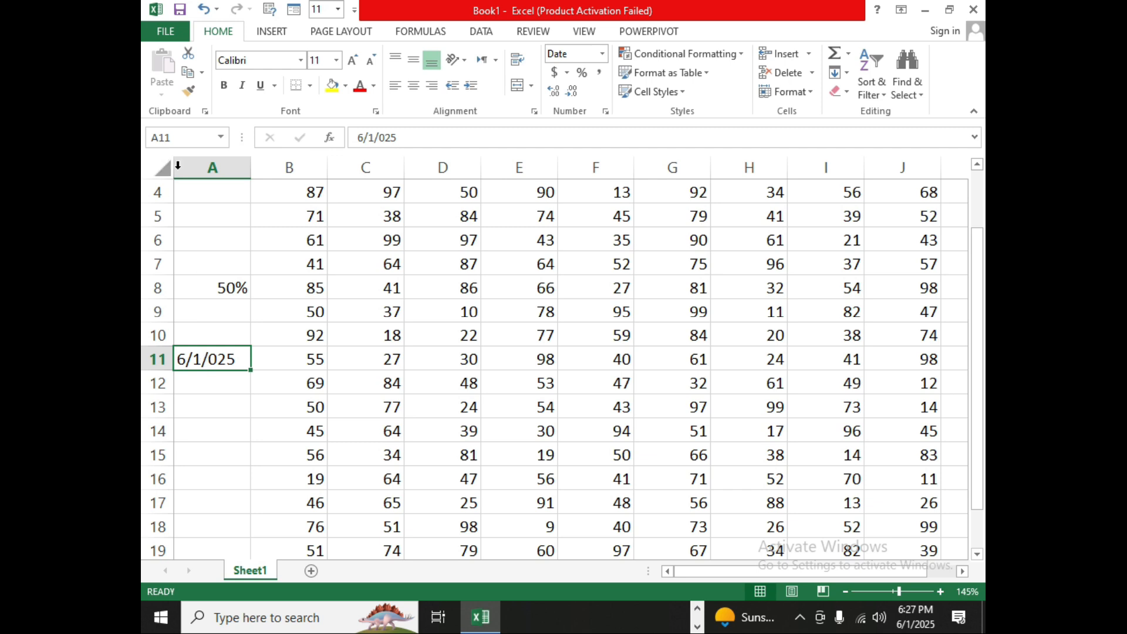
- Enter 9000 in cell A5
click(199, 215)
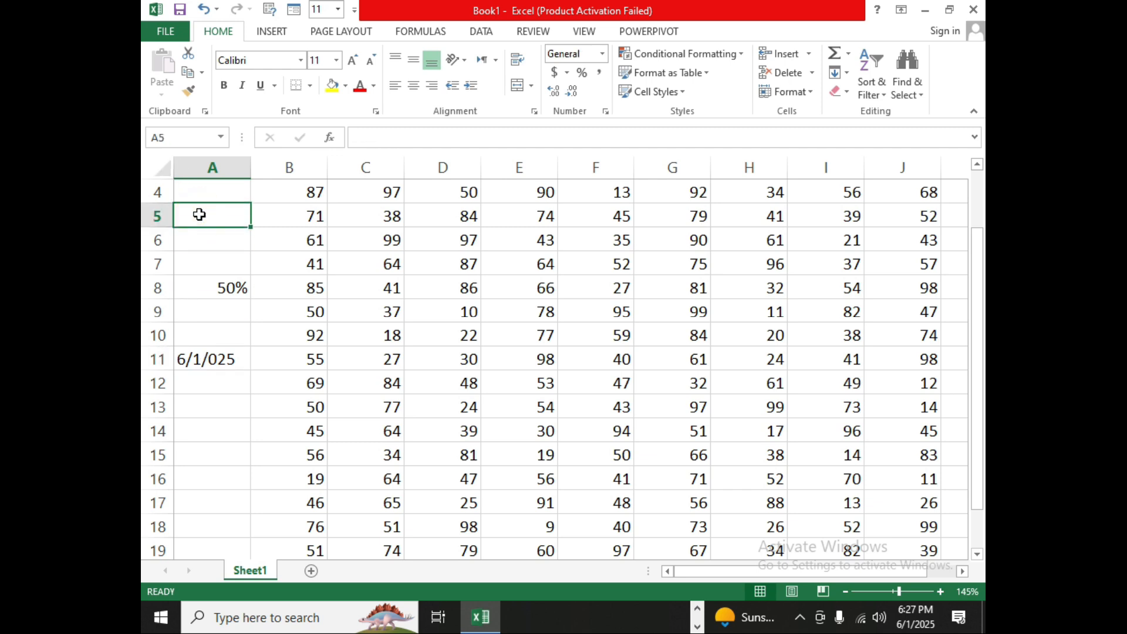
text(900)
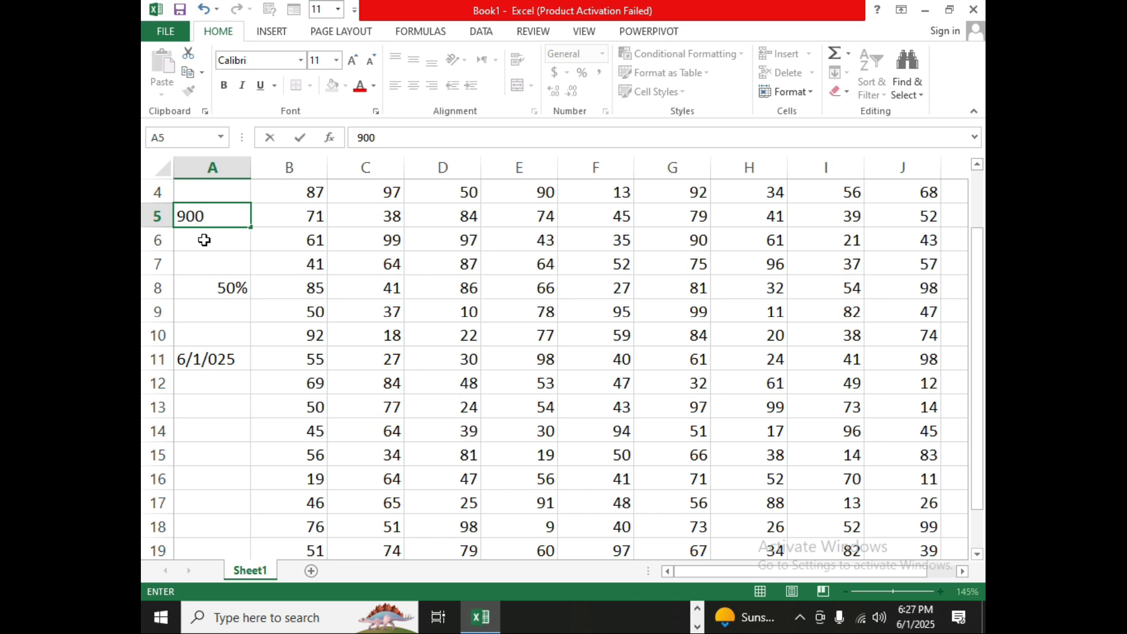
text(0)
click(227, 272)
- Apply the Currency number format to cell A5 and widen column A to fit the amount
click(229, 219)
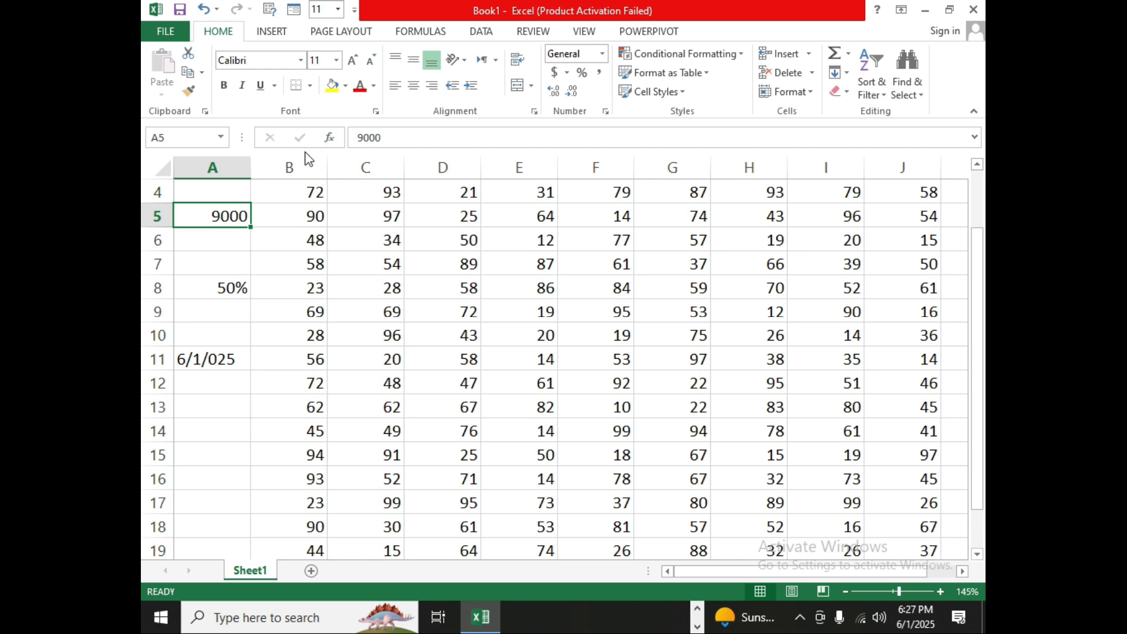
click(603, 53)
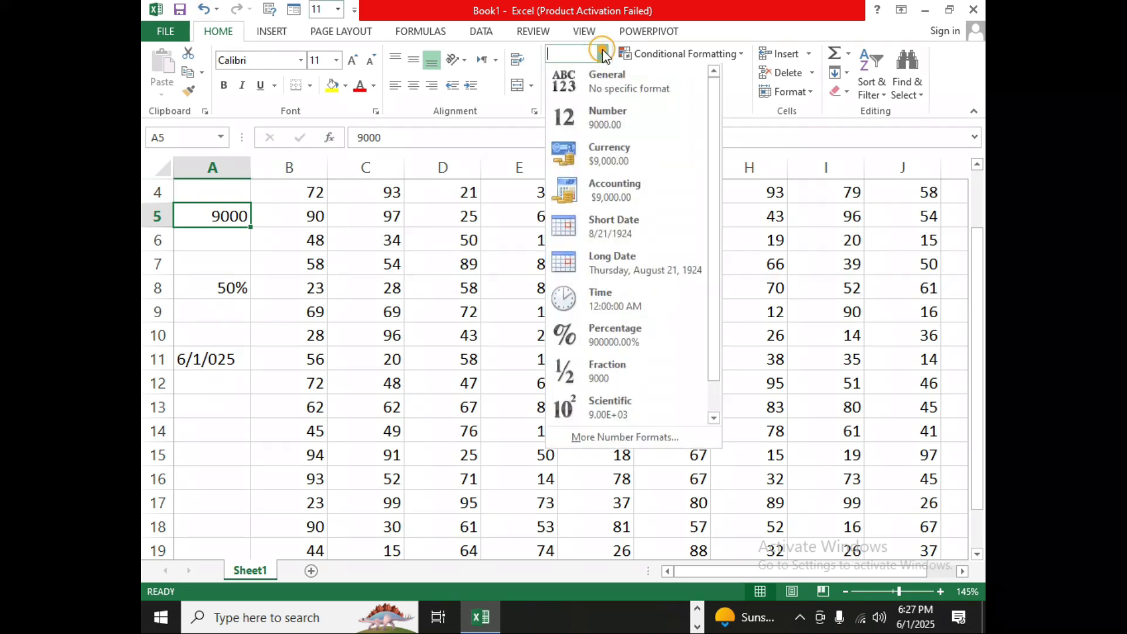
click(598, 166)
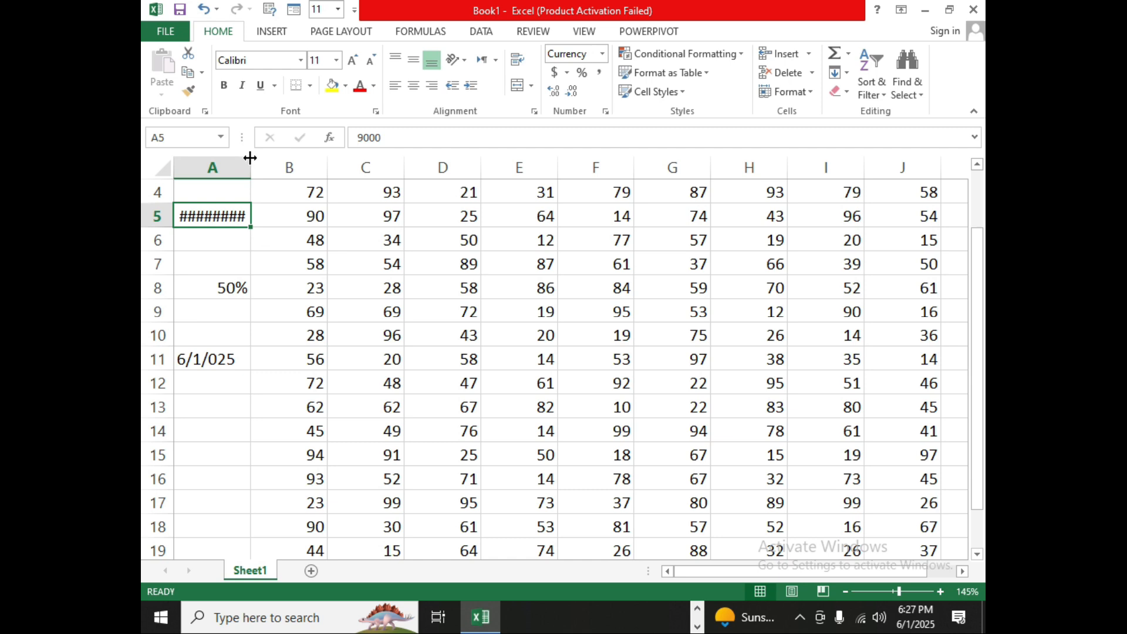
drag(251, 158, 304, 190)
drag(318, 192, 318, 192)
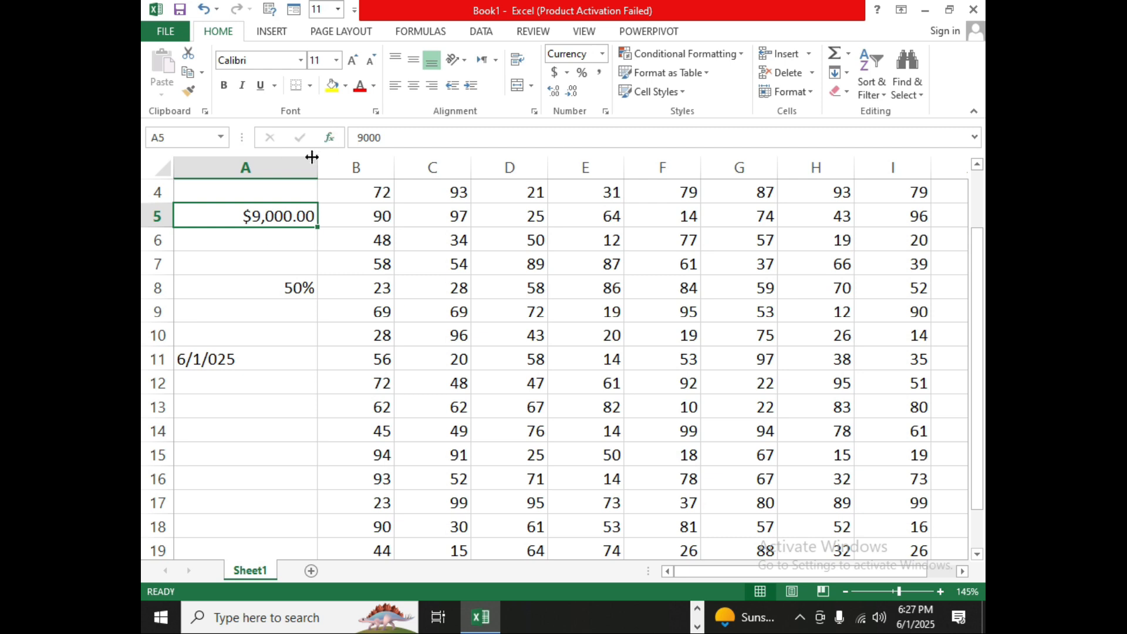
drag(321, 167, 299, 174)
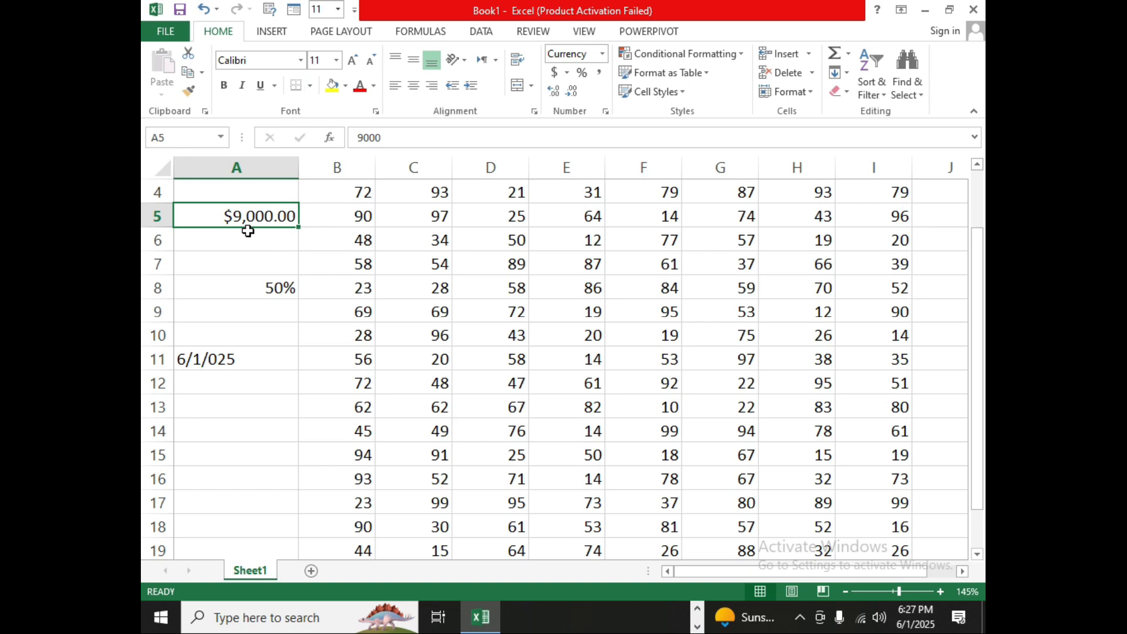
- Reduce the decimal places of the currency amount in cell A5 to zero
ctrl+scroll(370, 223, up, 8)
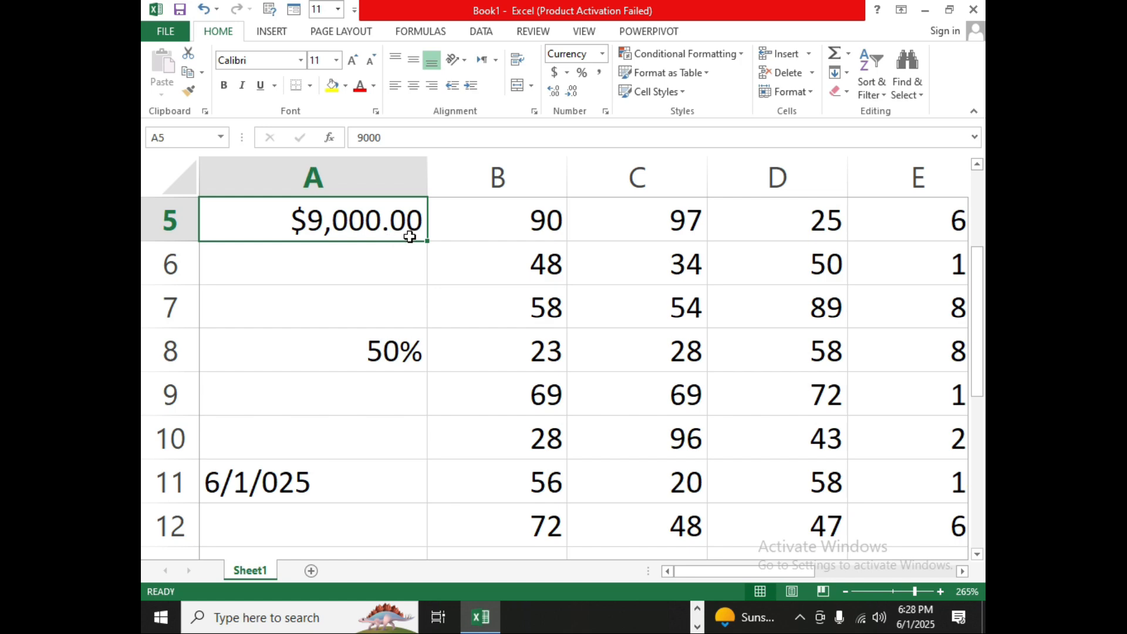
click(573, 94)
click(572, 94)
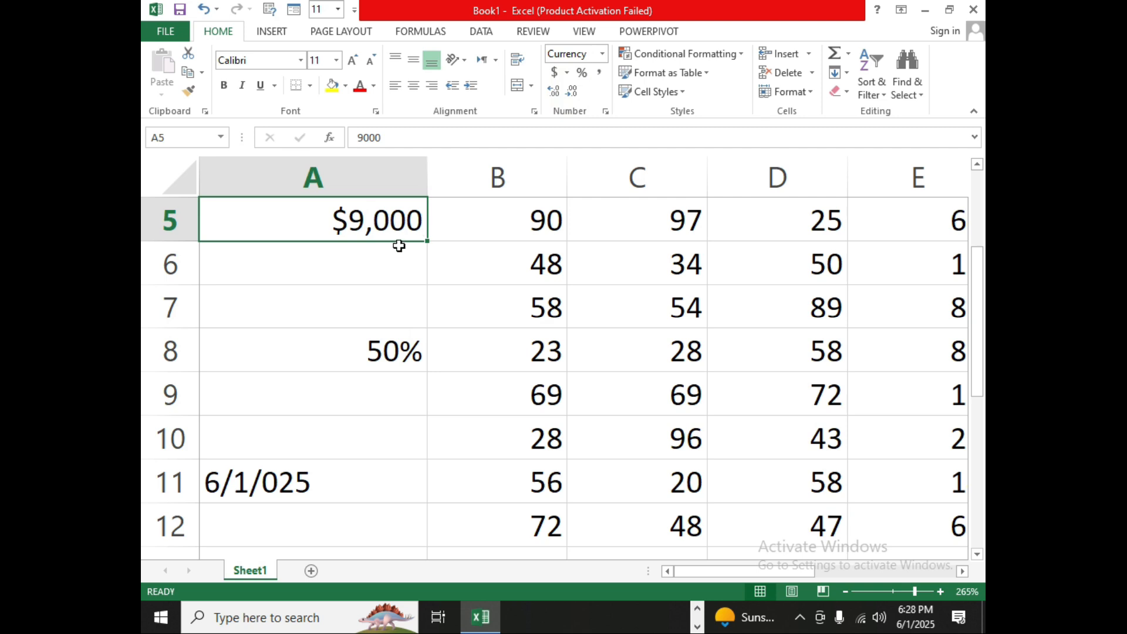
- Increase the decimal places of the currency amount in cell A5 to six
click(556, 94)
click(557, 95)
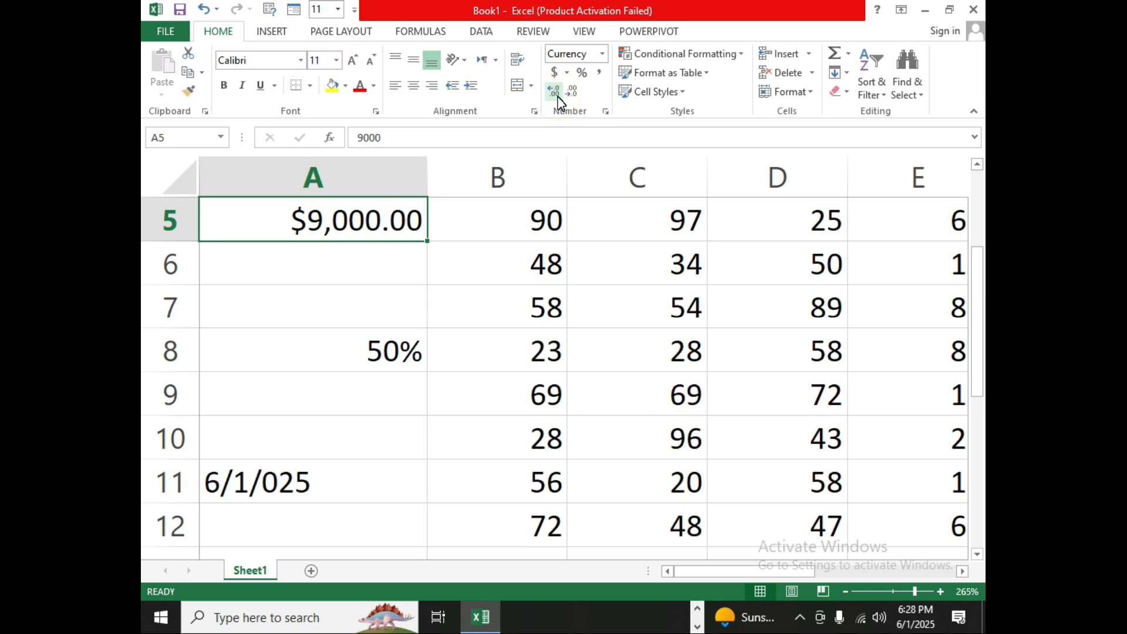
click(556, 95)
click(556, 95)
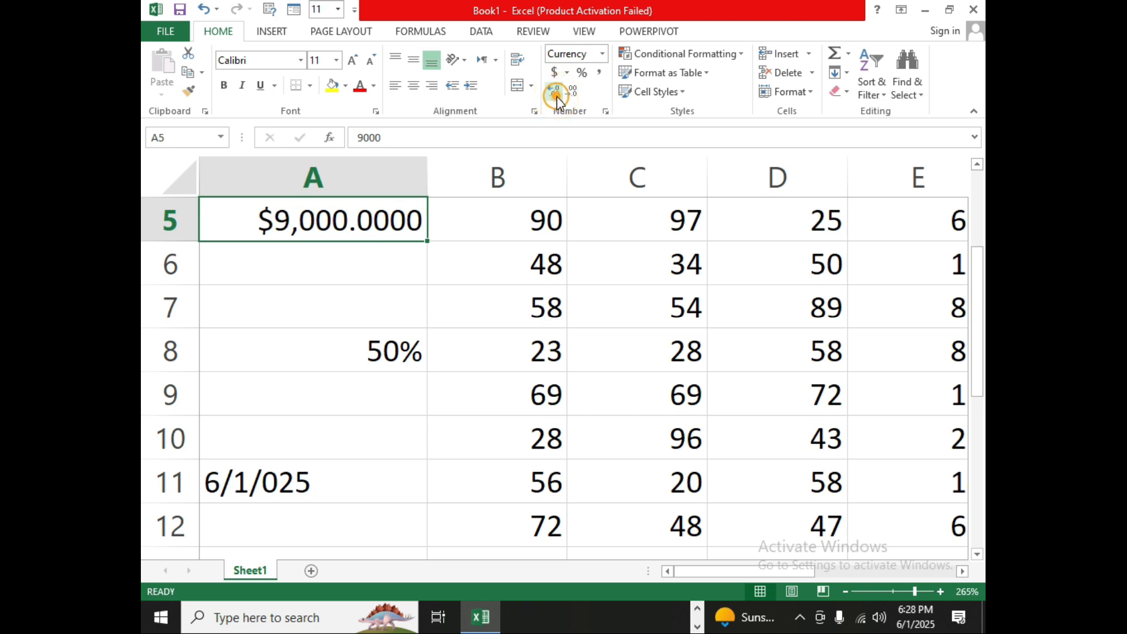
click(557, 95)
click(557, 95)
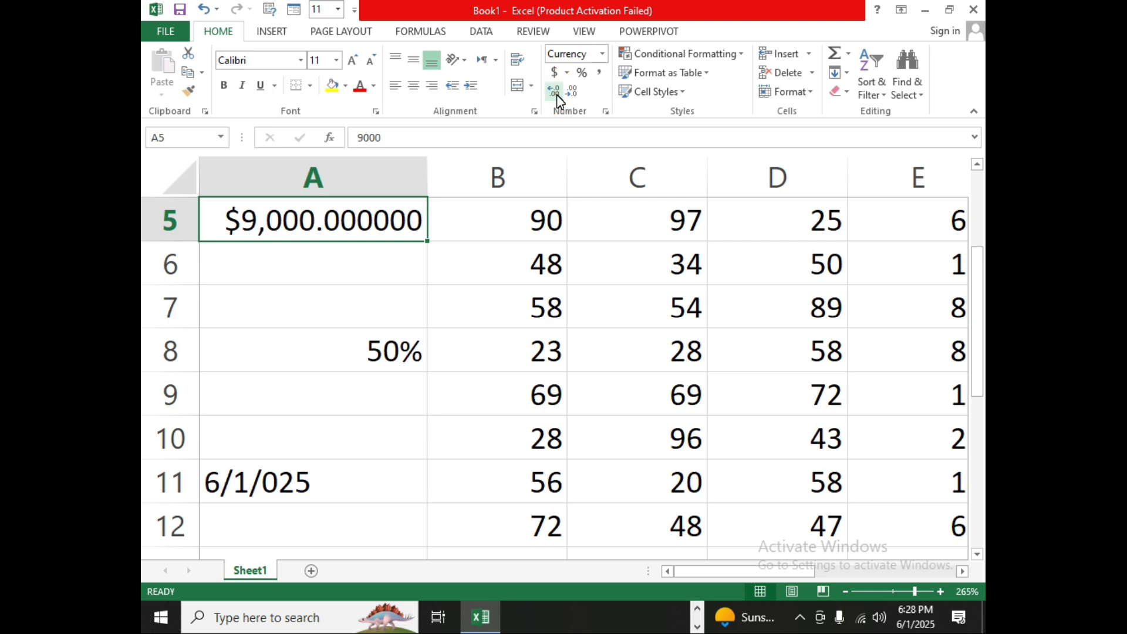
click(555, 93)
click(573, 93)
- Switch the number format of cell A5 between Accounting and Currency for comparison, ending on Accounting
click(604, 54)
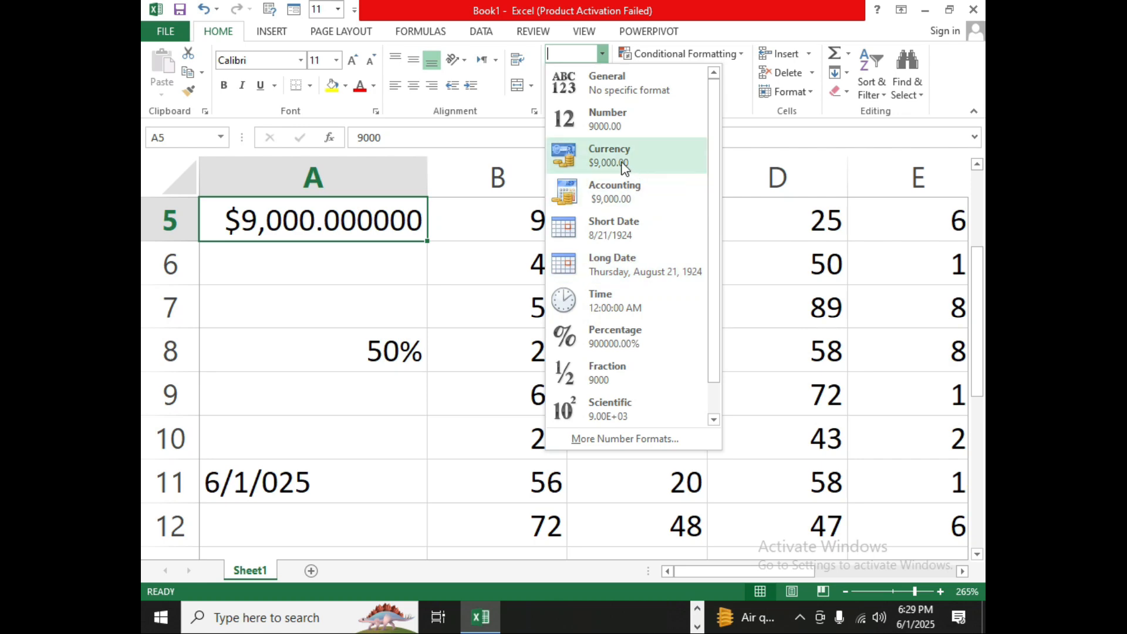
click(605, 193)
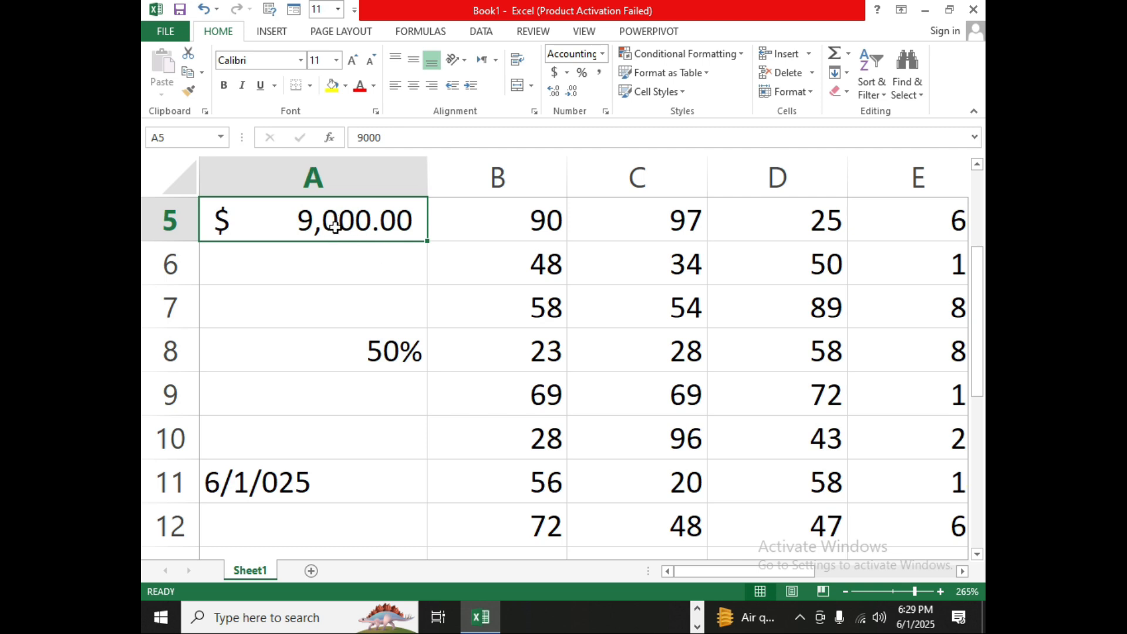
click(601, 53)
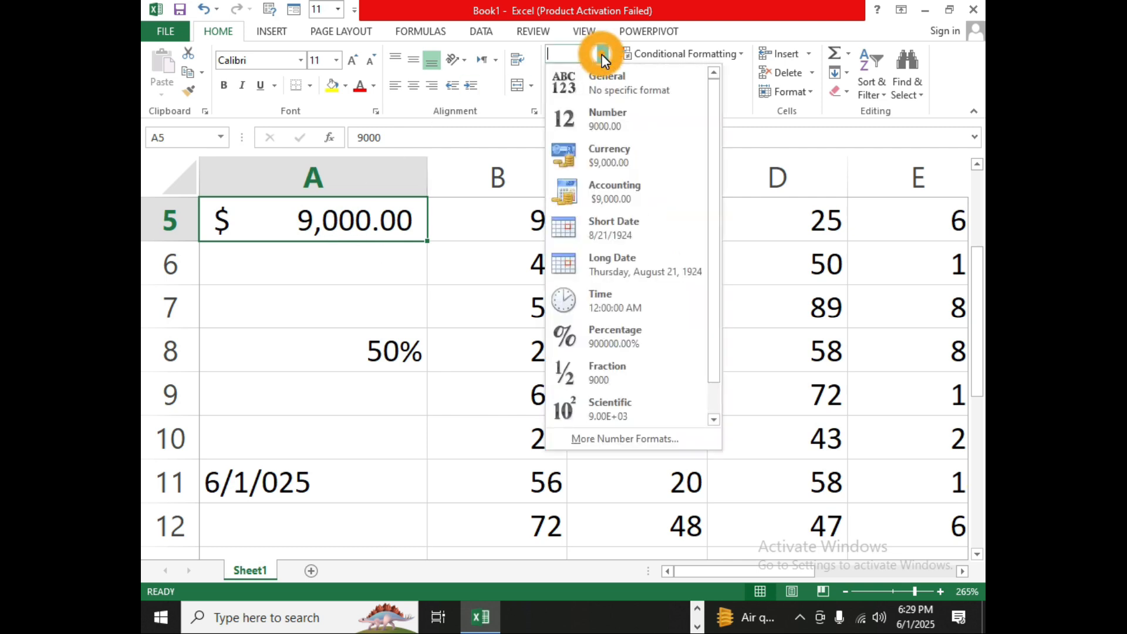
click(596, 153)
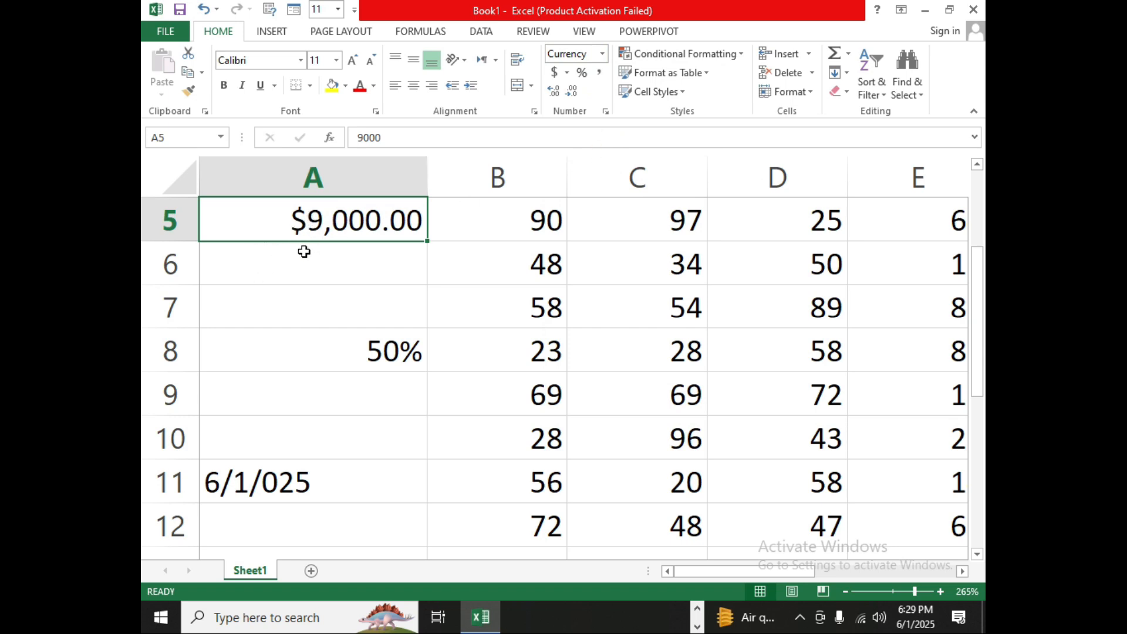
click(602, 53)
click(622, 199)
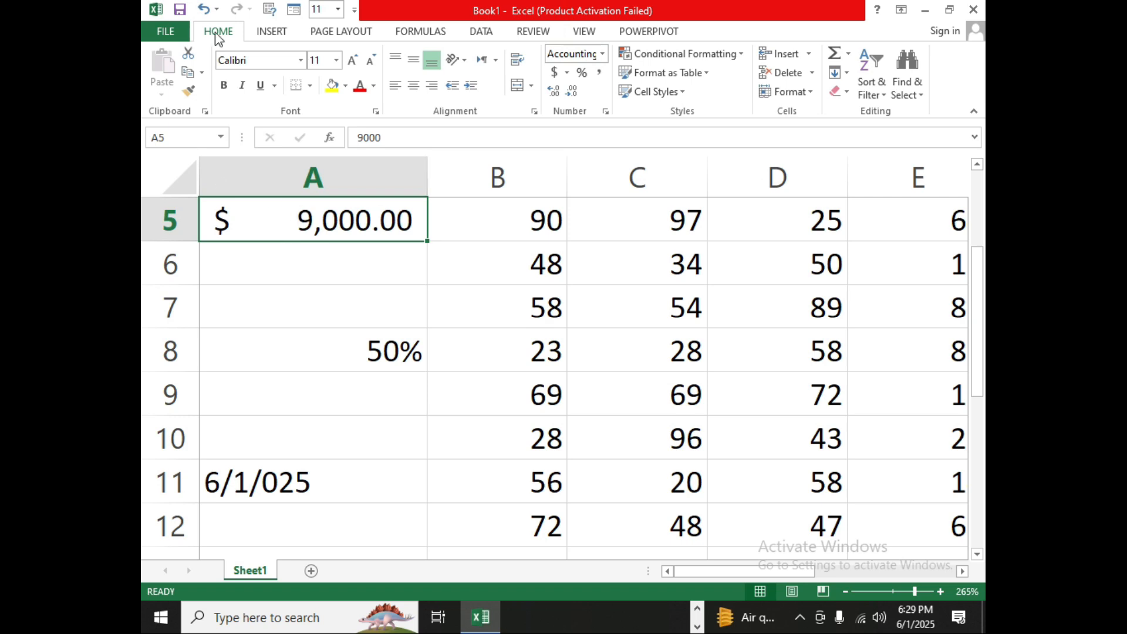
- Try the Percentage number format on cell B6 and undo it
click(603, 54)
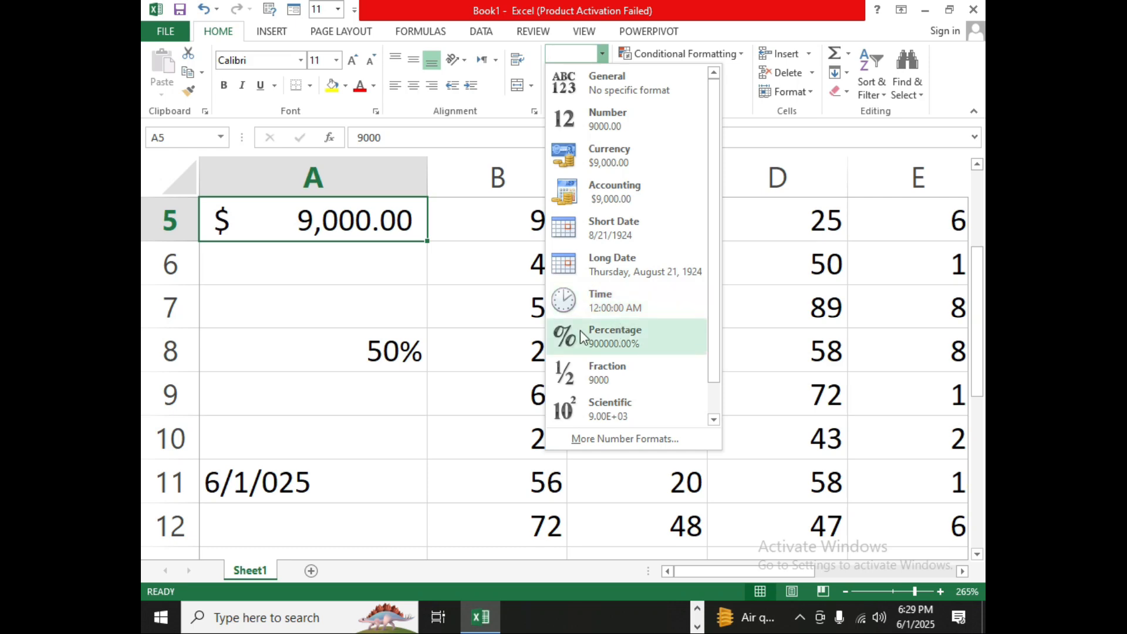
click(287, 332)
click(522, 273)
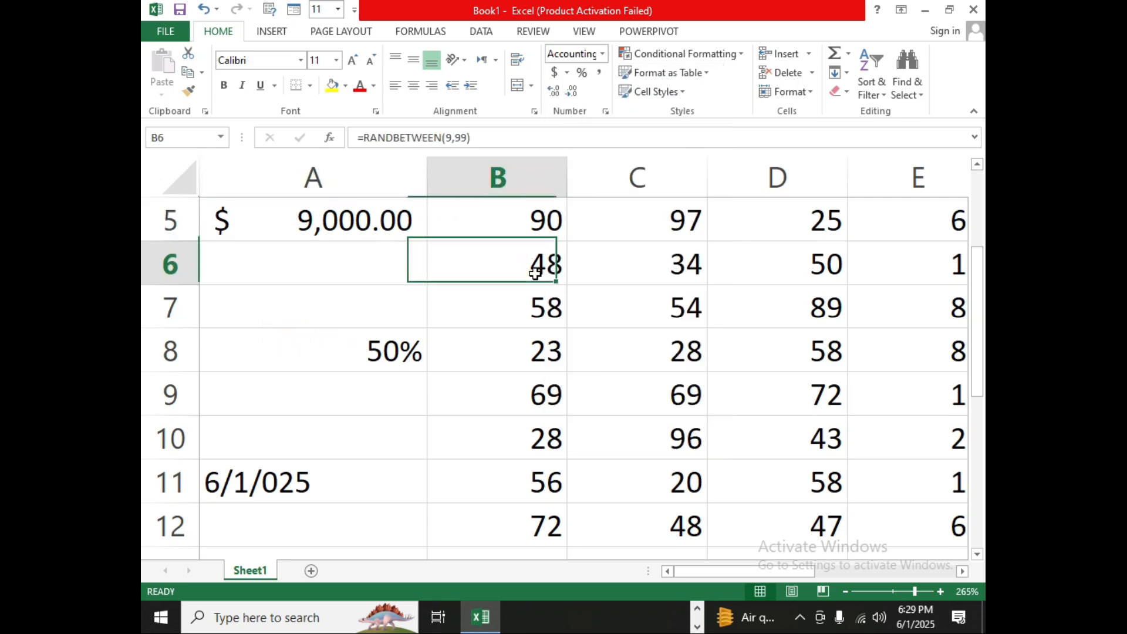
click(602, 53)
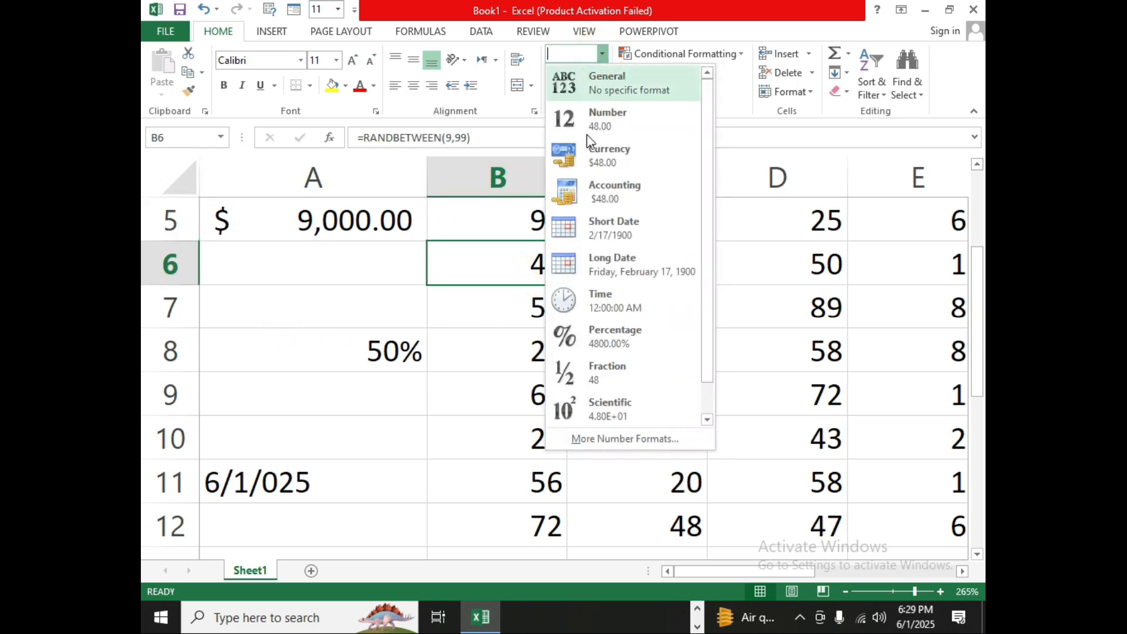
click(618, 347)
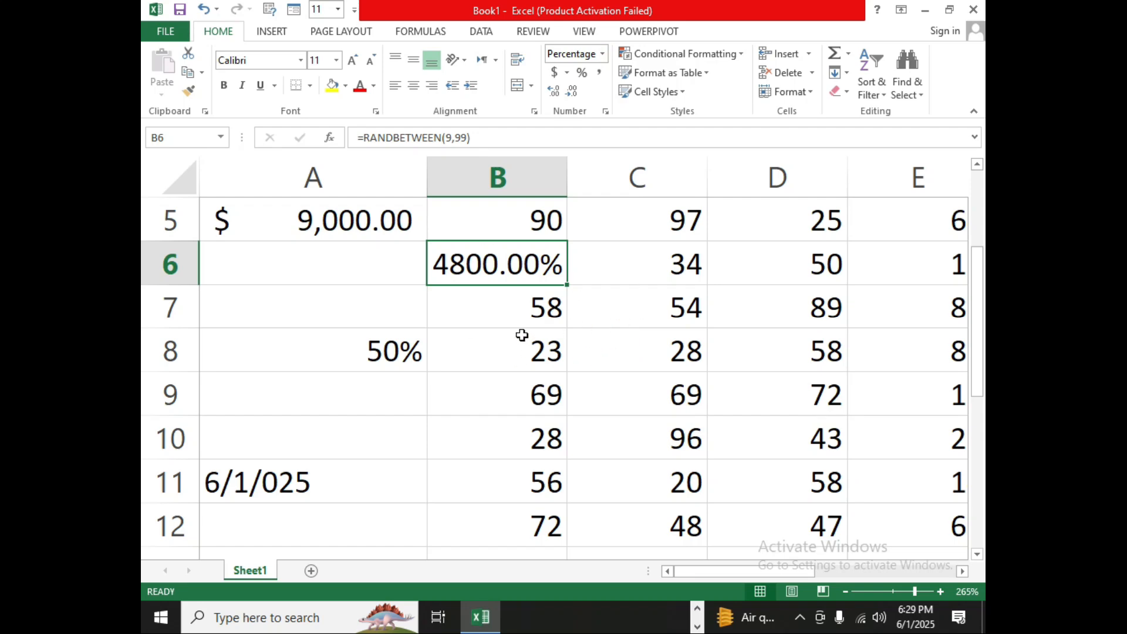
key(ctrl+z)
- Enter 75 in cell A7
click(268, 299)
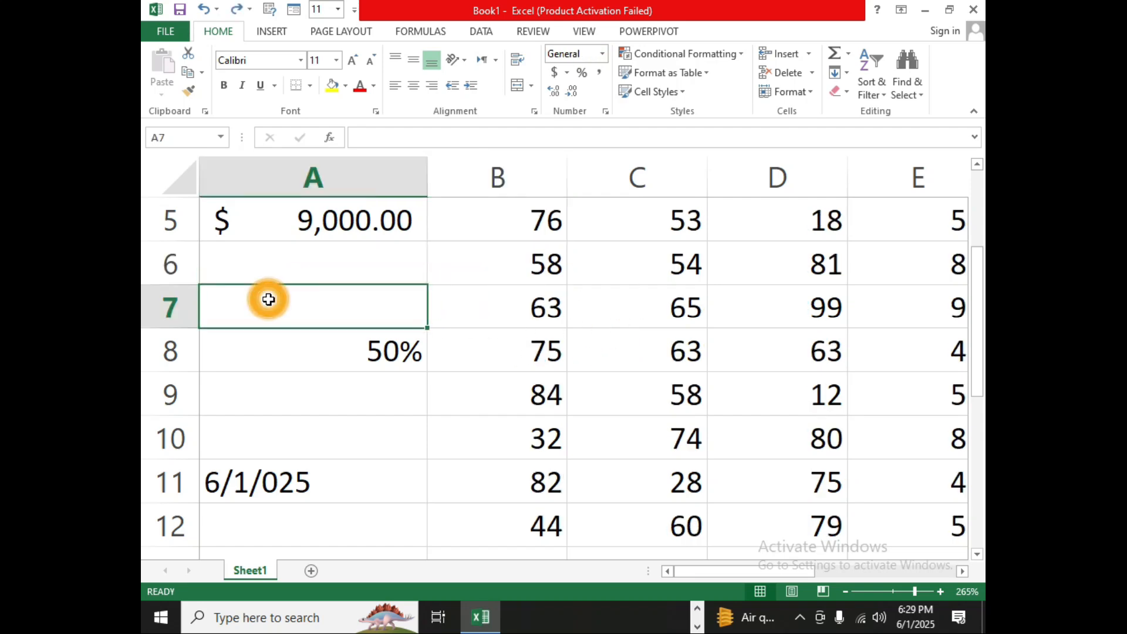
text(75)
click(284, 391)
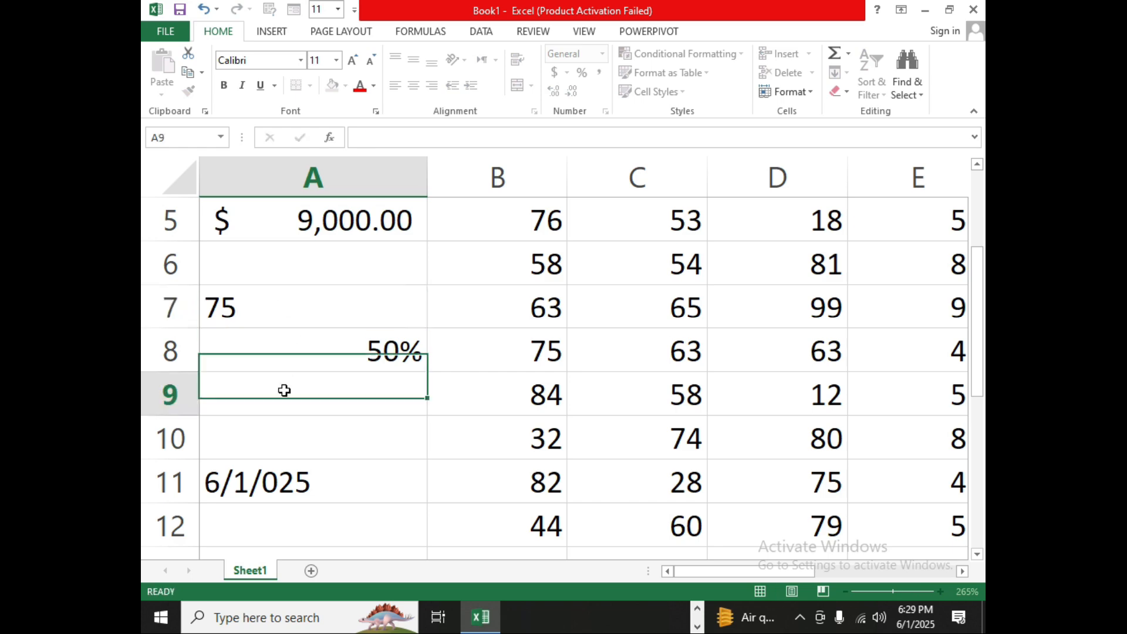
- Enter 75% in the empty cell K9 beside the random number table
click(425, 304)
key(ctrl+Right)
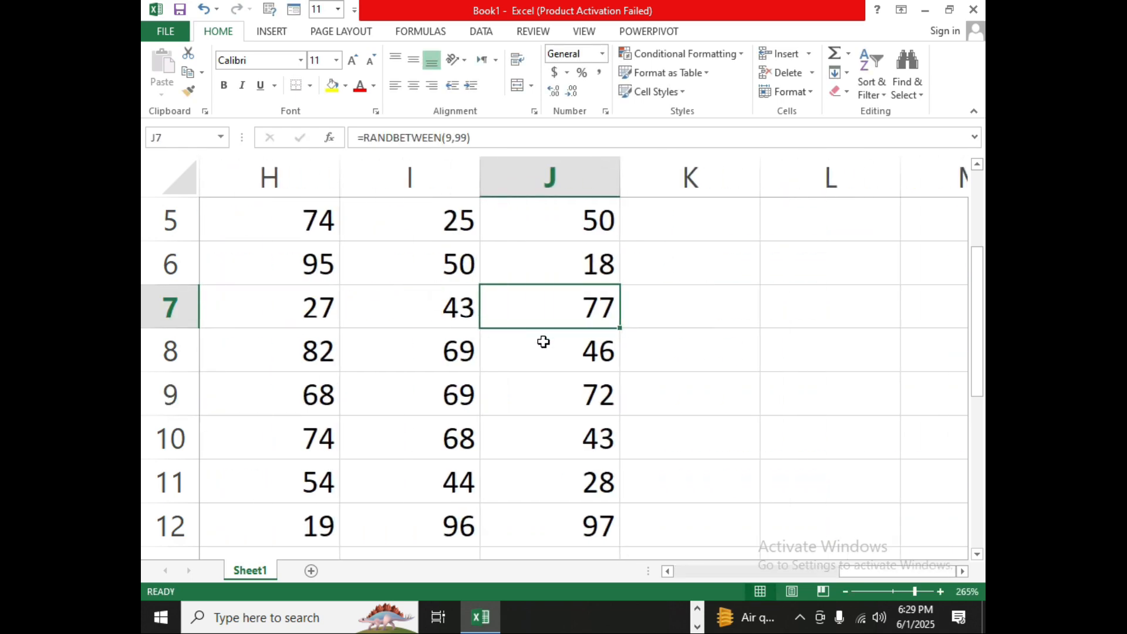
click(695, 386)
text(75)
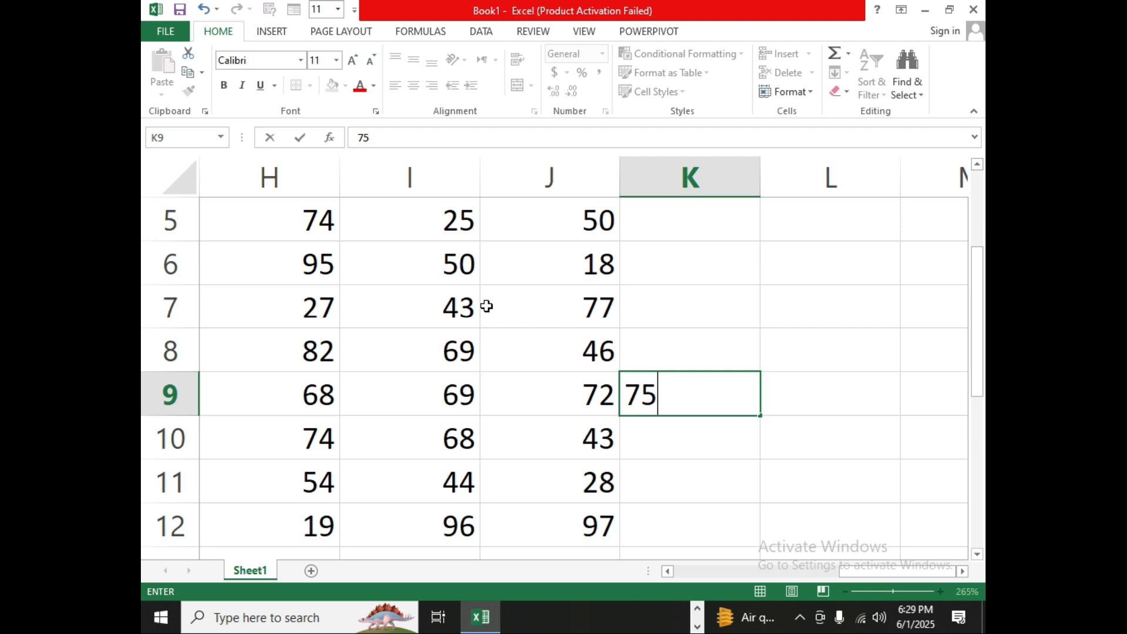
text(%)
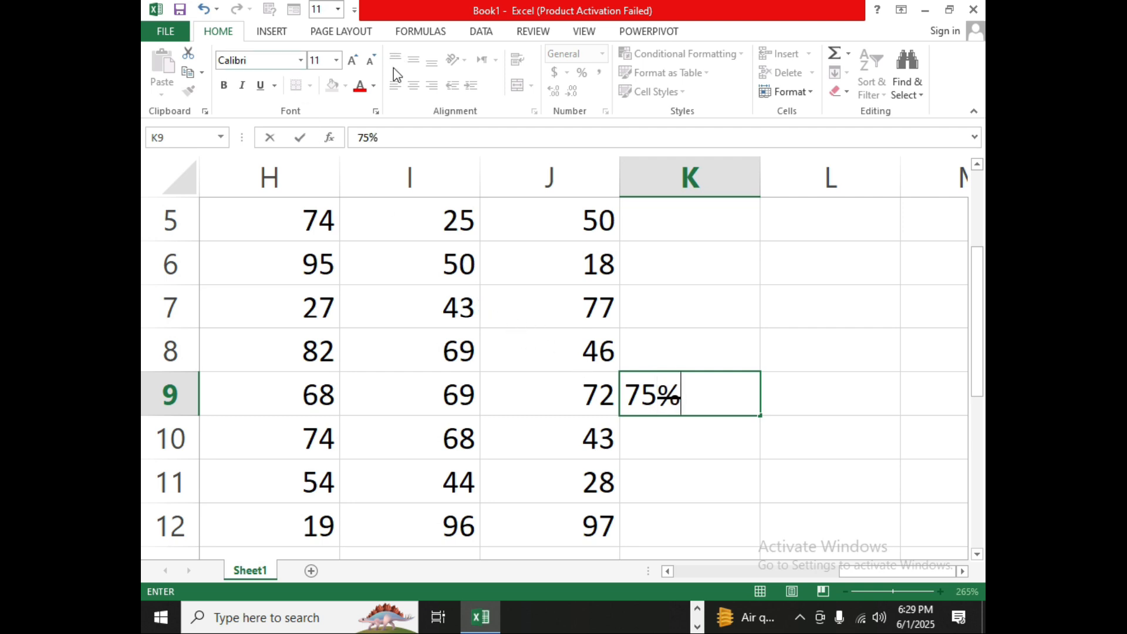
click(533, 294)
- Apply the Percentage number format to cell K9
click(726, 395)
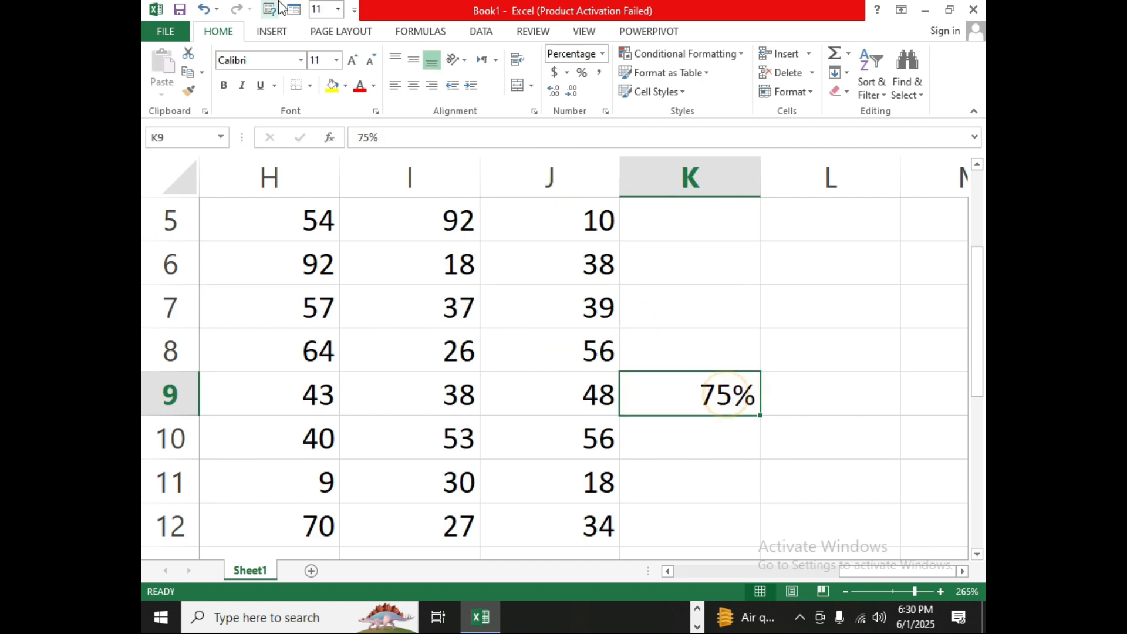
click(603, 54)
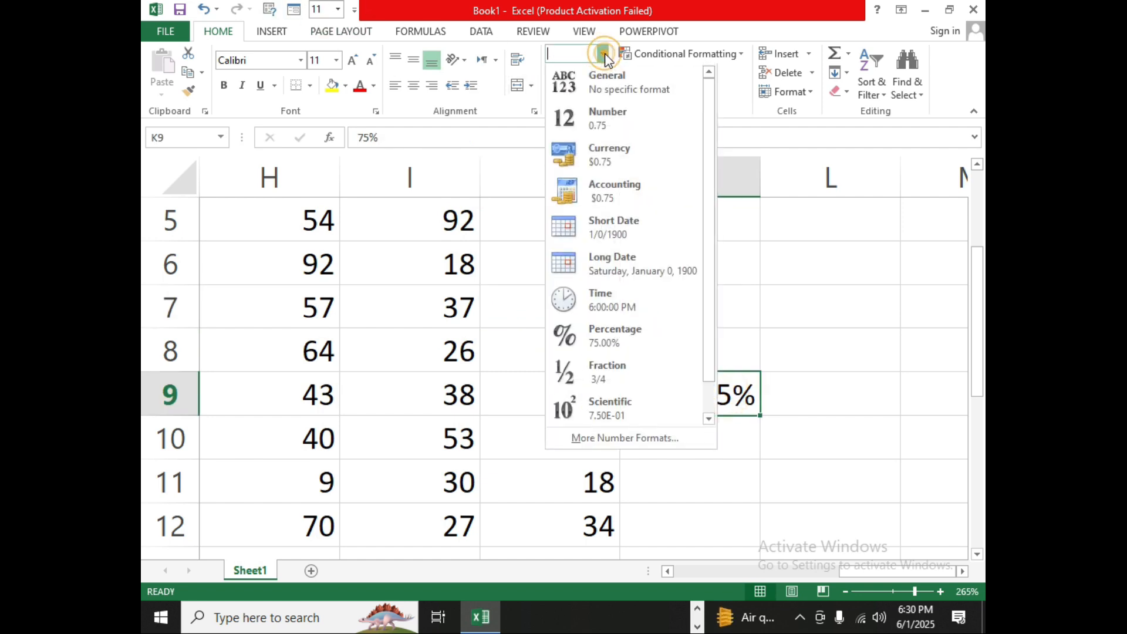
click(618, 356)
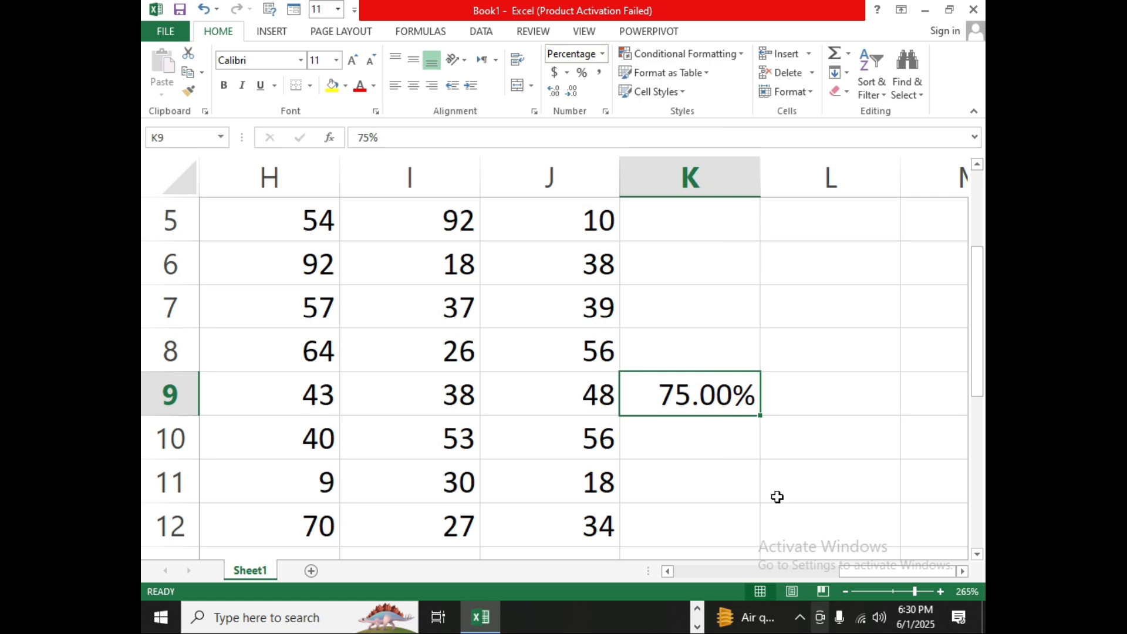
click(762, 517)
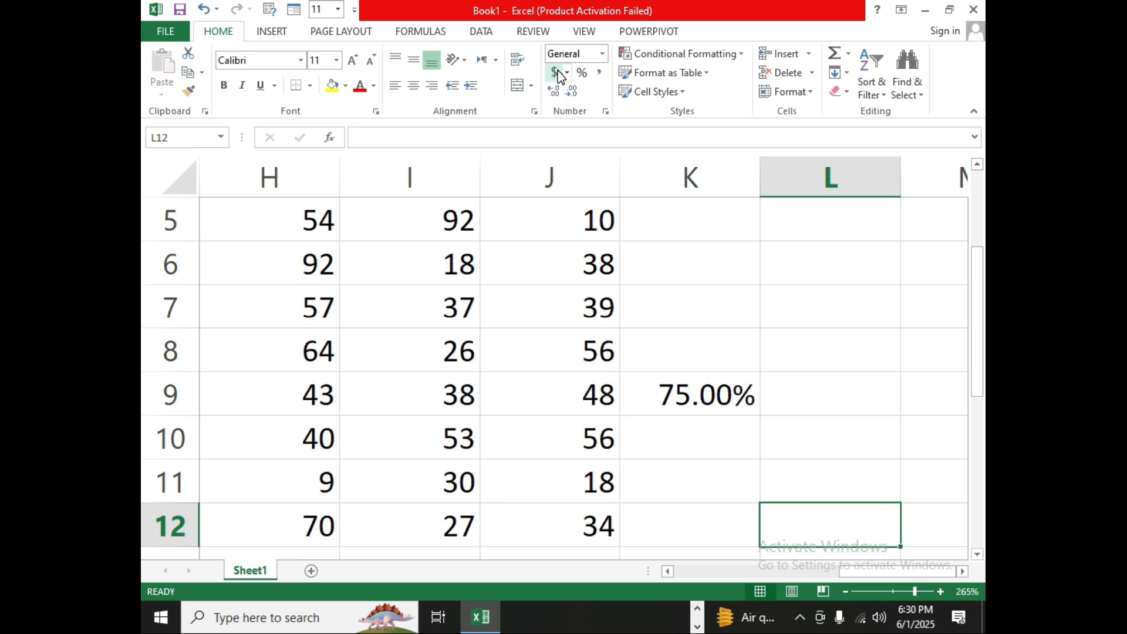
click(602, 53)
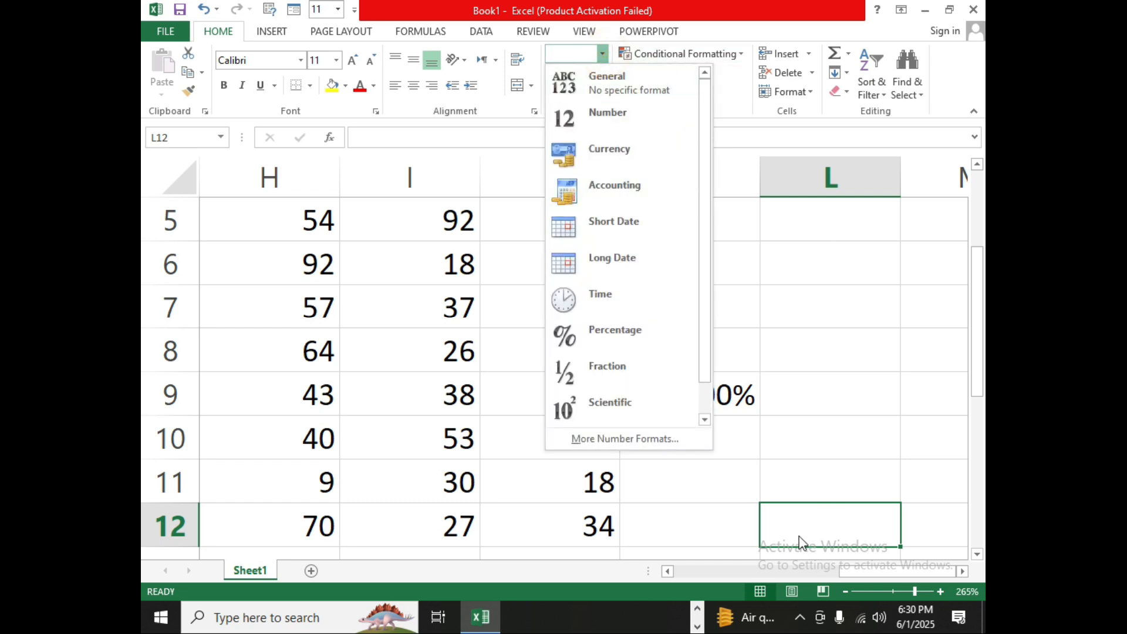
click(690, 500)
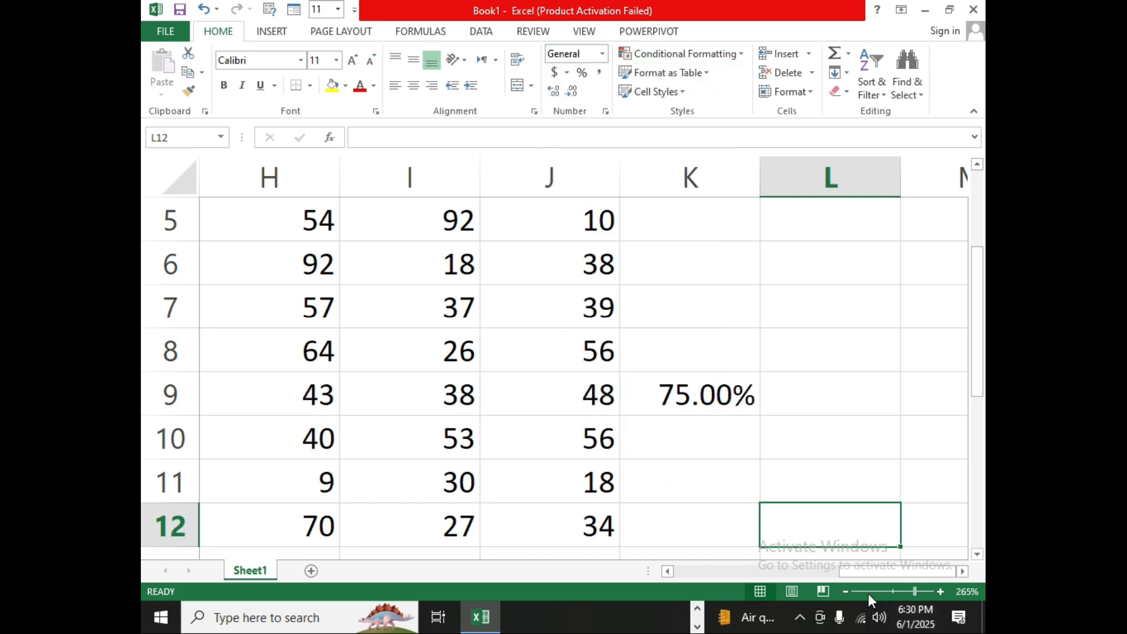
drag(861, 567, 741, 566)
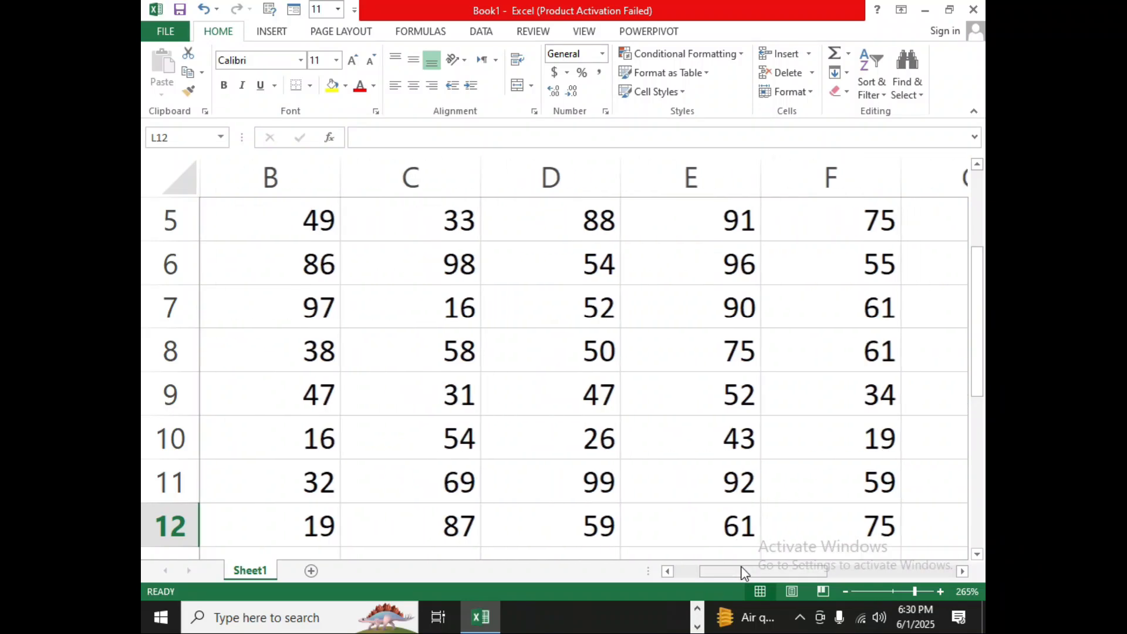
scroll(747, 545, up, 4)
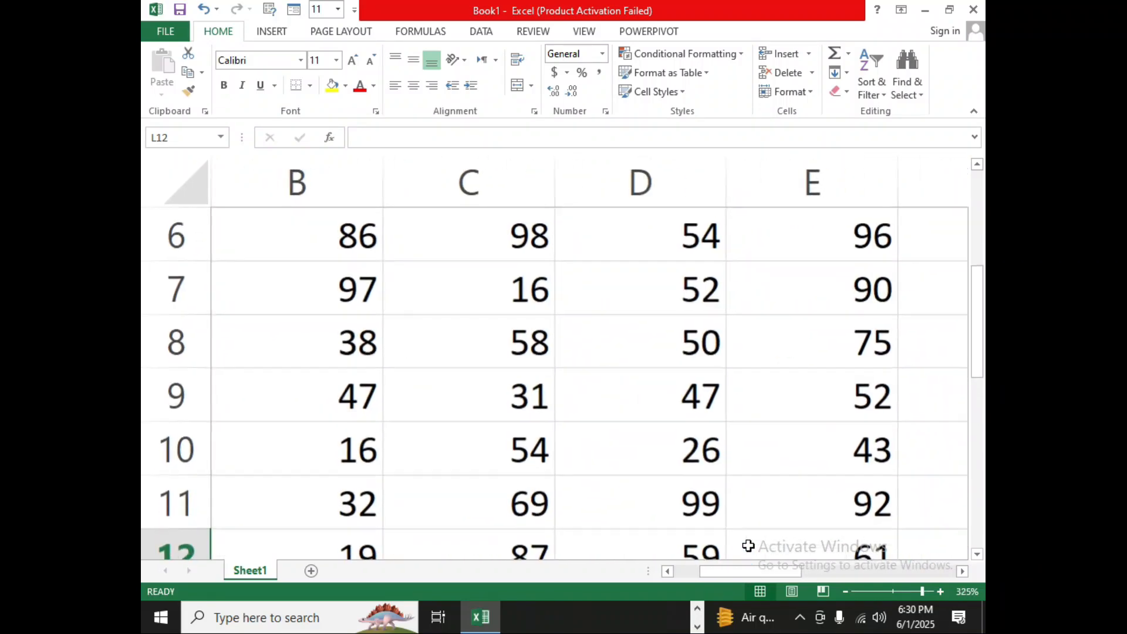
scroll(748, 545, down, 16)
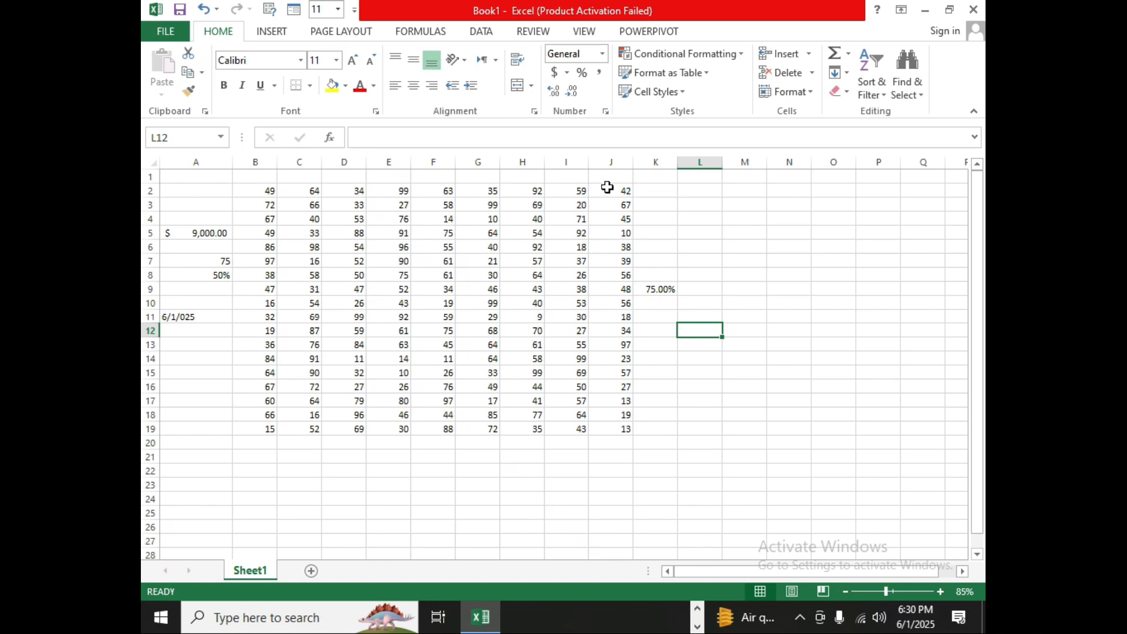
drag(609, 187, 615, 462)
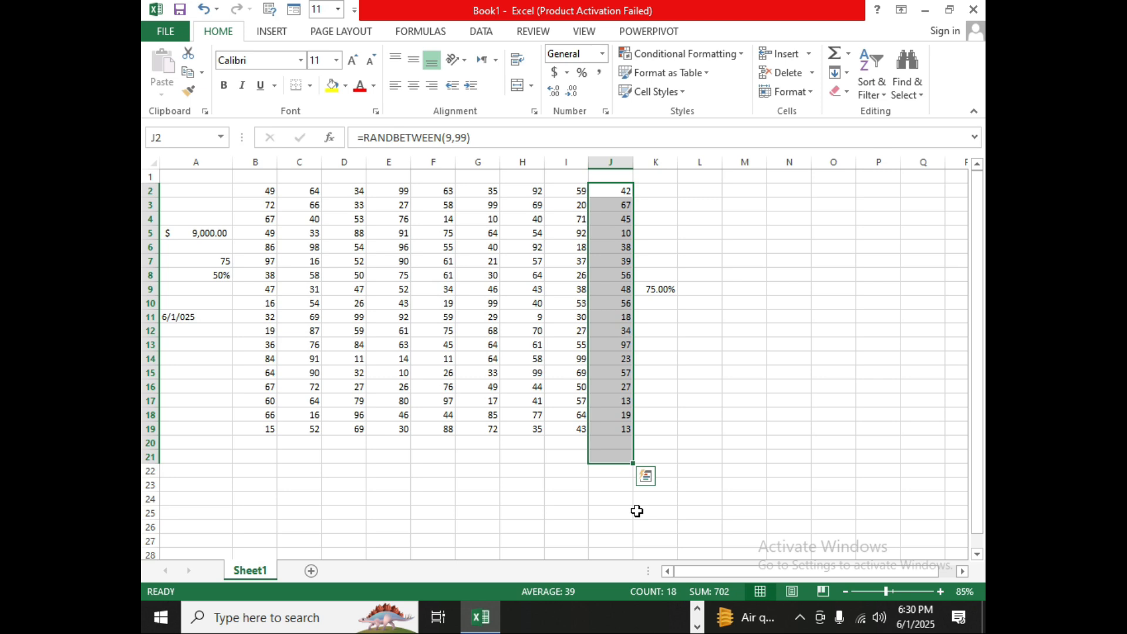
- Insert the text prefix "RS " in front of the RANDBETWEEN formula in cell F2
click(438, 193)
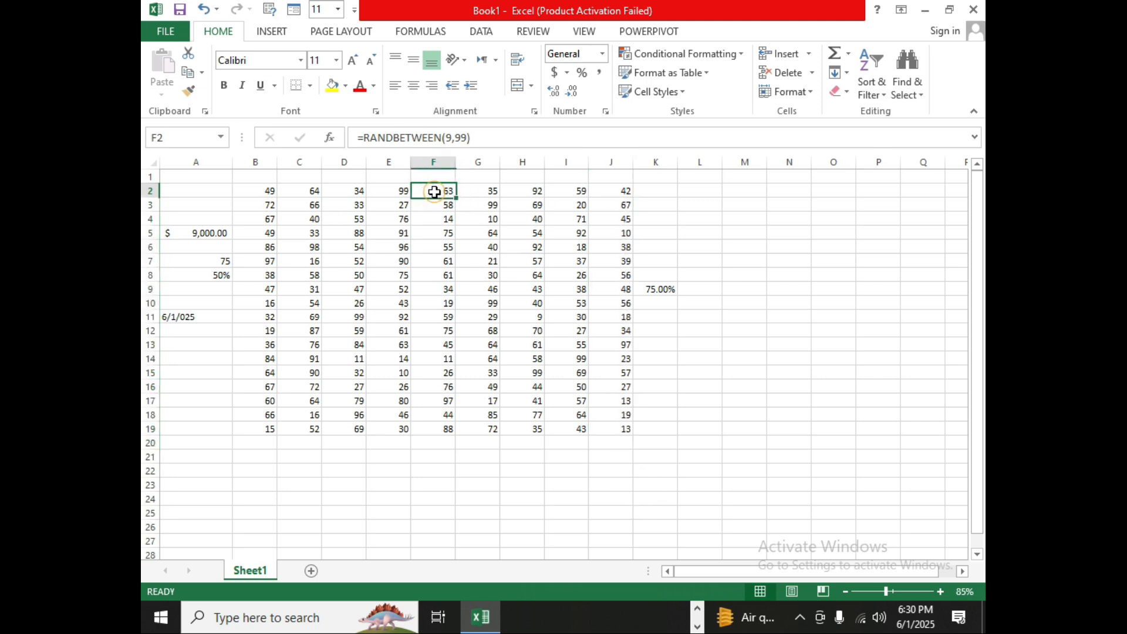
double_click(437, 193)
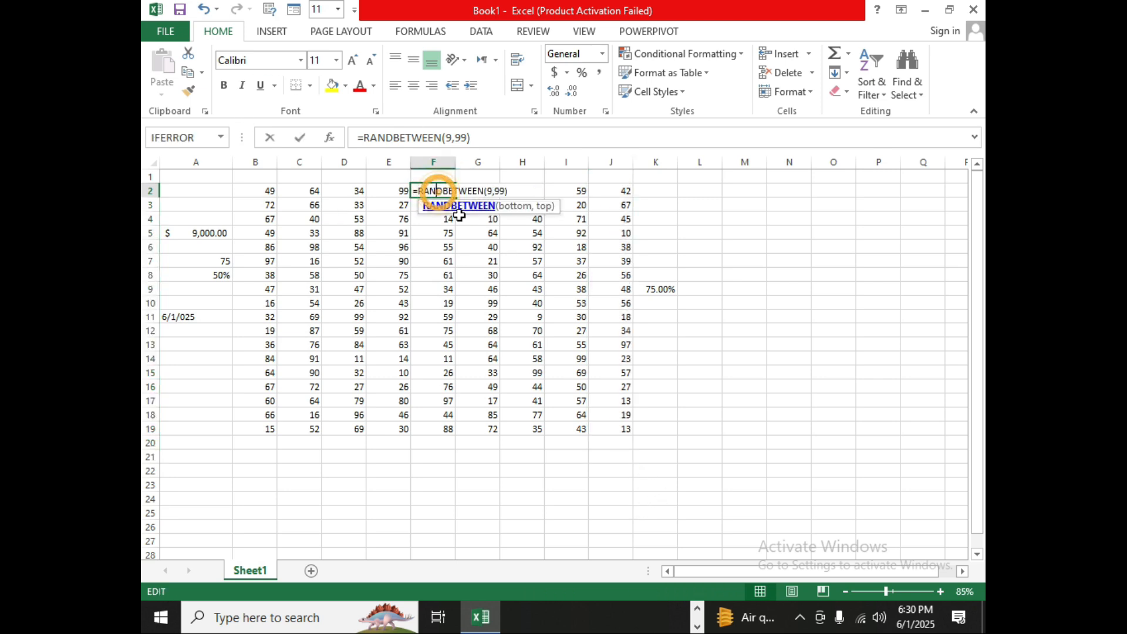
click(435, 274)
click(434, 191)
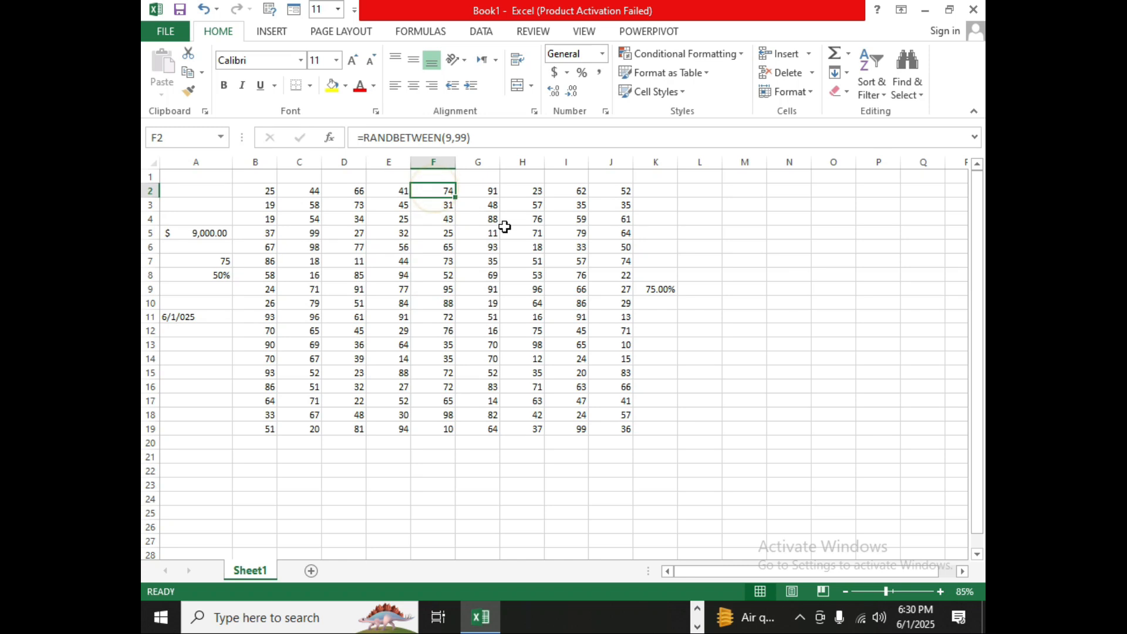
key(F2)
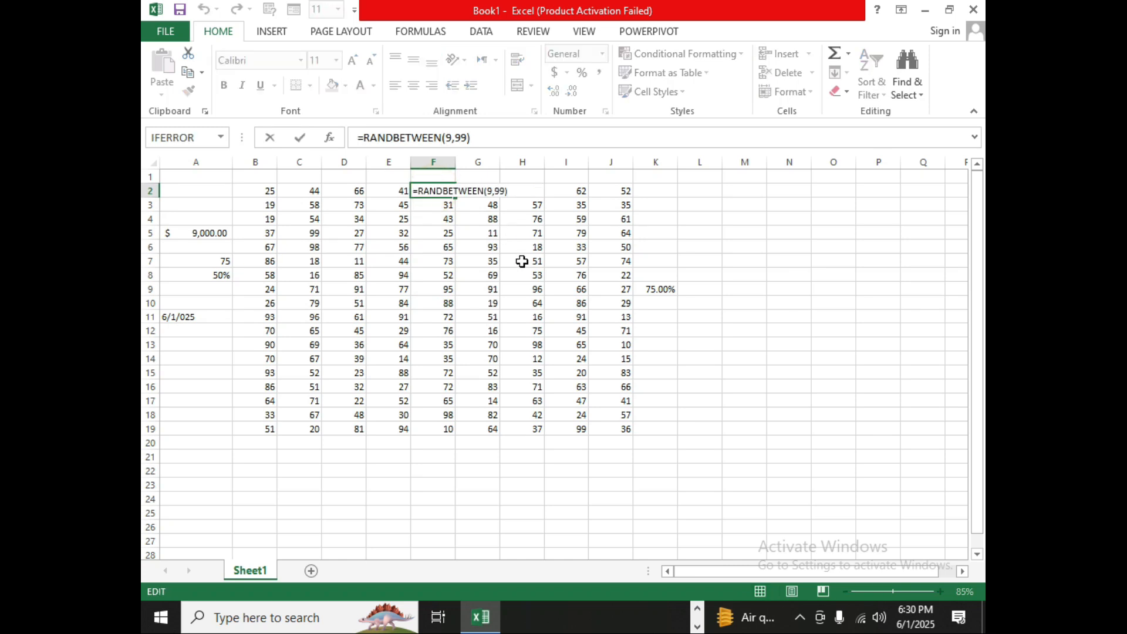
key(Left)
key(Left)
key(Left)
key(Left)
key(Left)
key(Left)
key(Left)
key(Left)
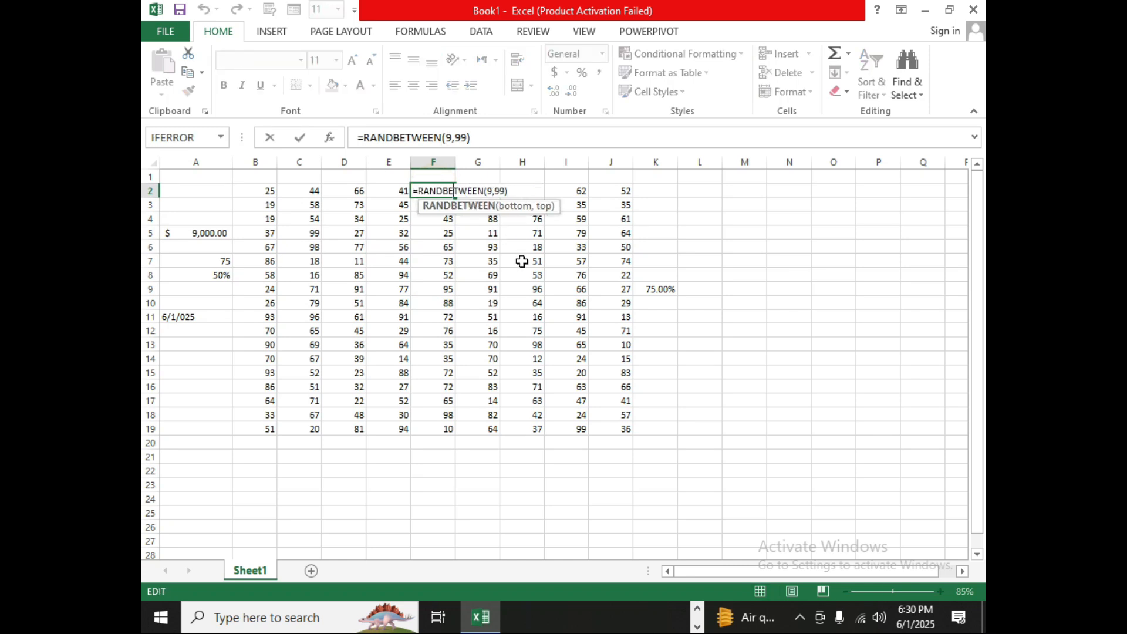
key(Left)
key(Left)
key(Left)
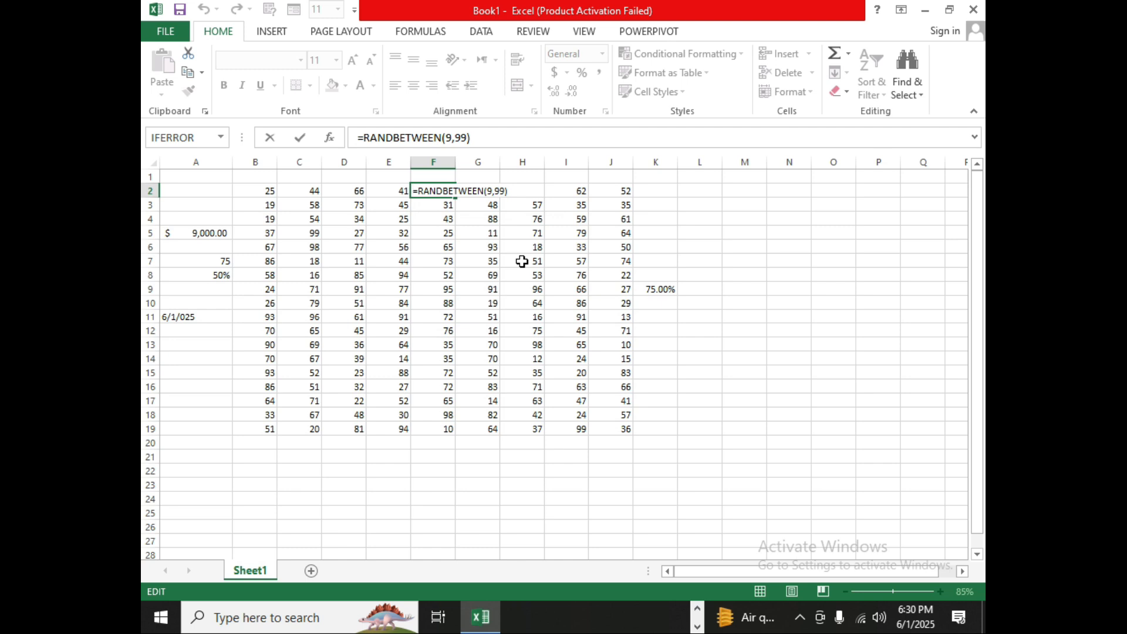
text(RS)
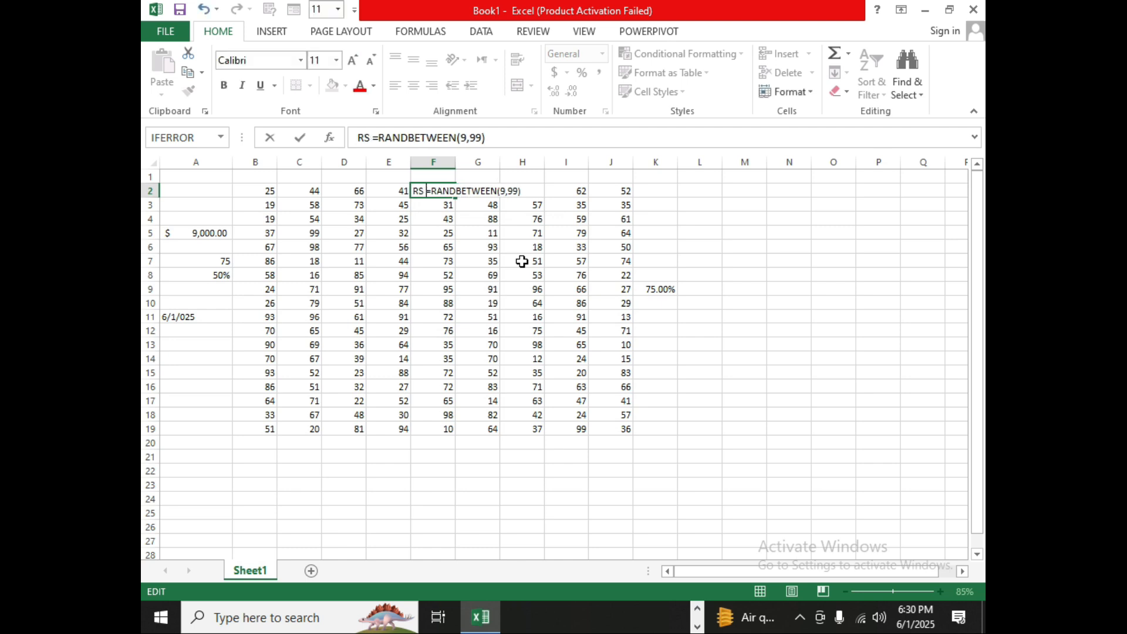
key(Tab)
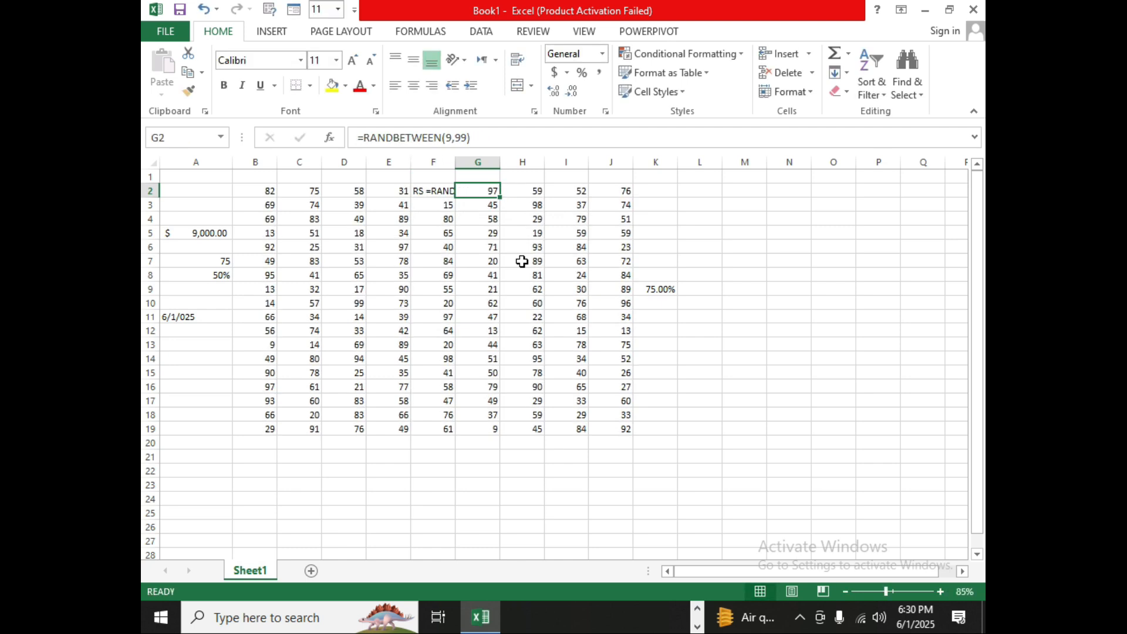
click(434, 264)
click(432, 189)
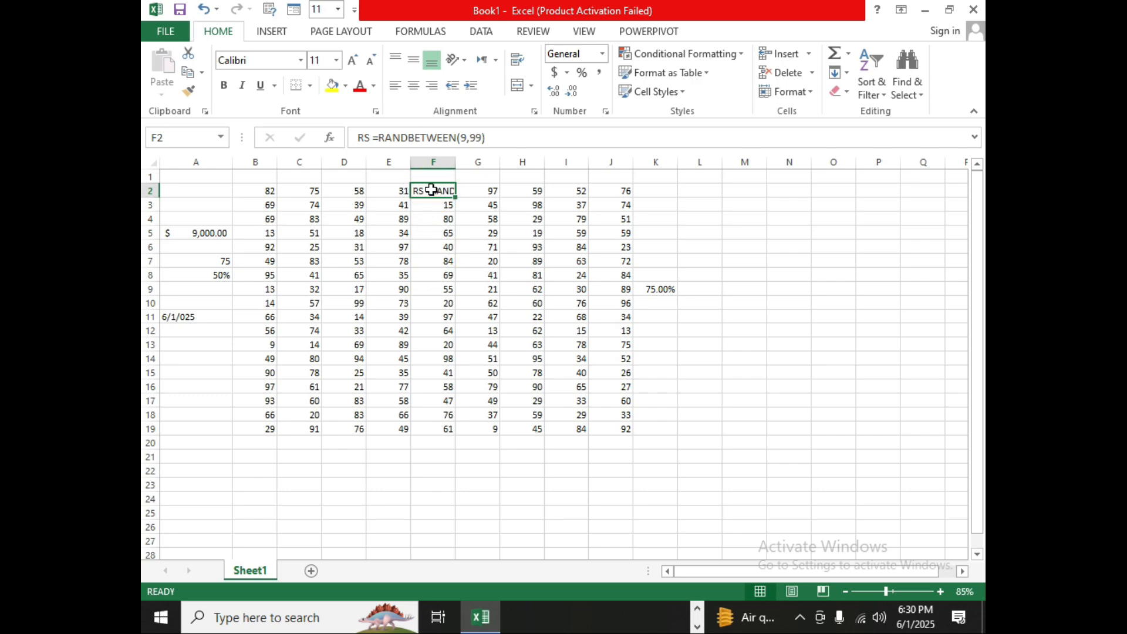
- Enter 75, 85 and 95 in cells L3 to L5, beside the random number table
click(766, 206)
scroll(597, 398, up, 7)
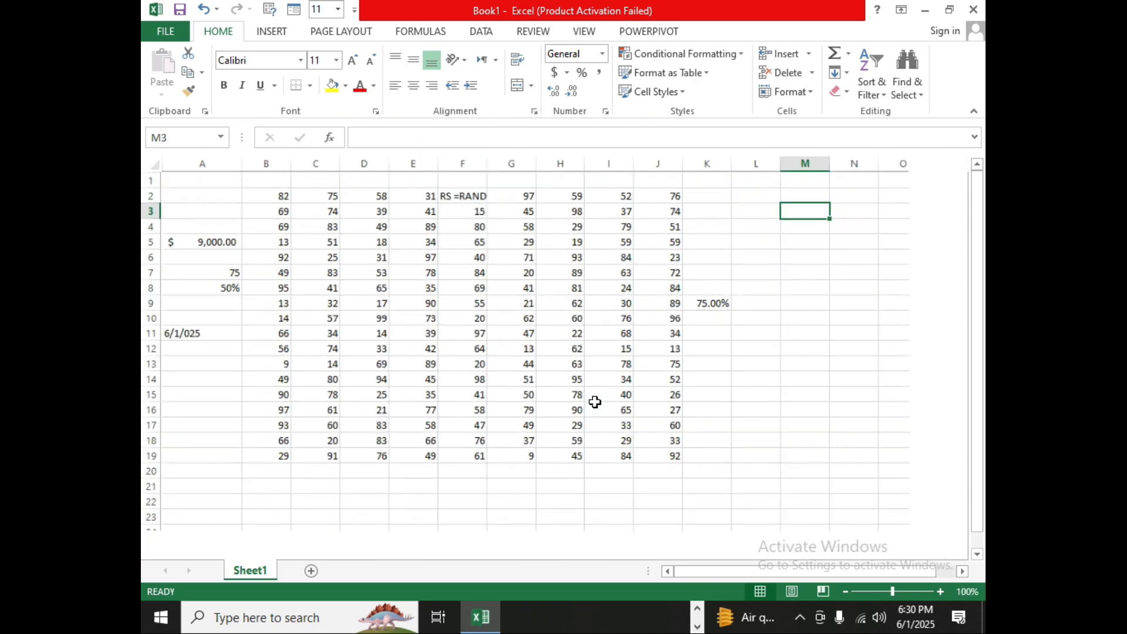
drag(845, 569, 919, 561)
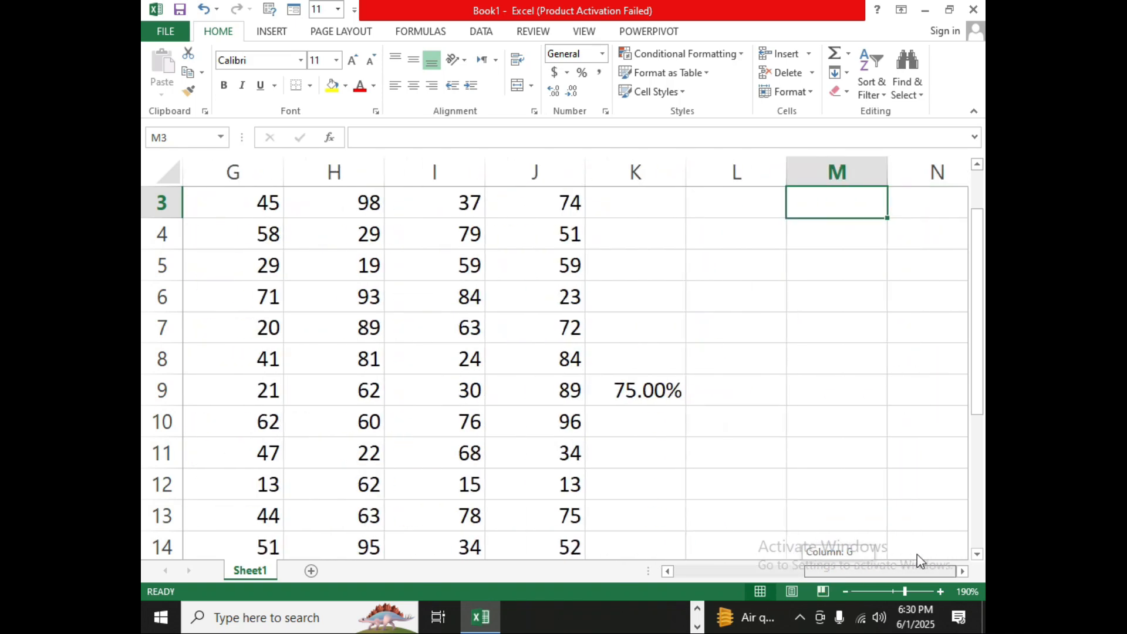
click(735, 200)
text(5)
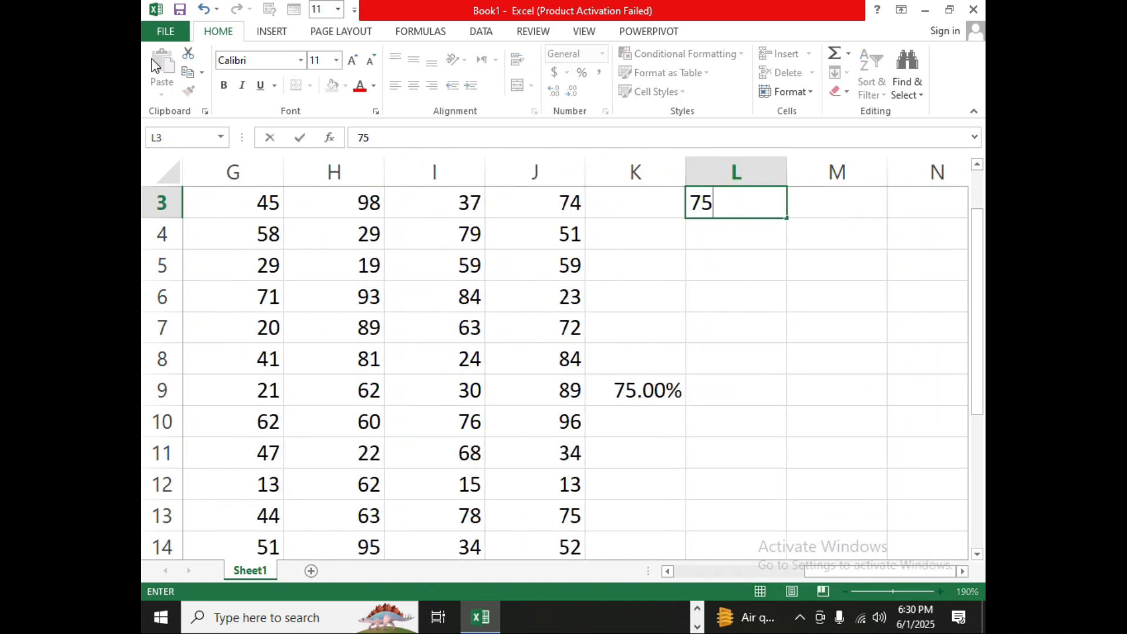
key(Return)
text(85)
key(Return)
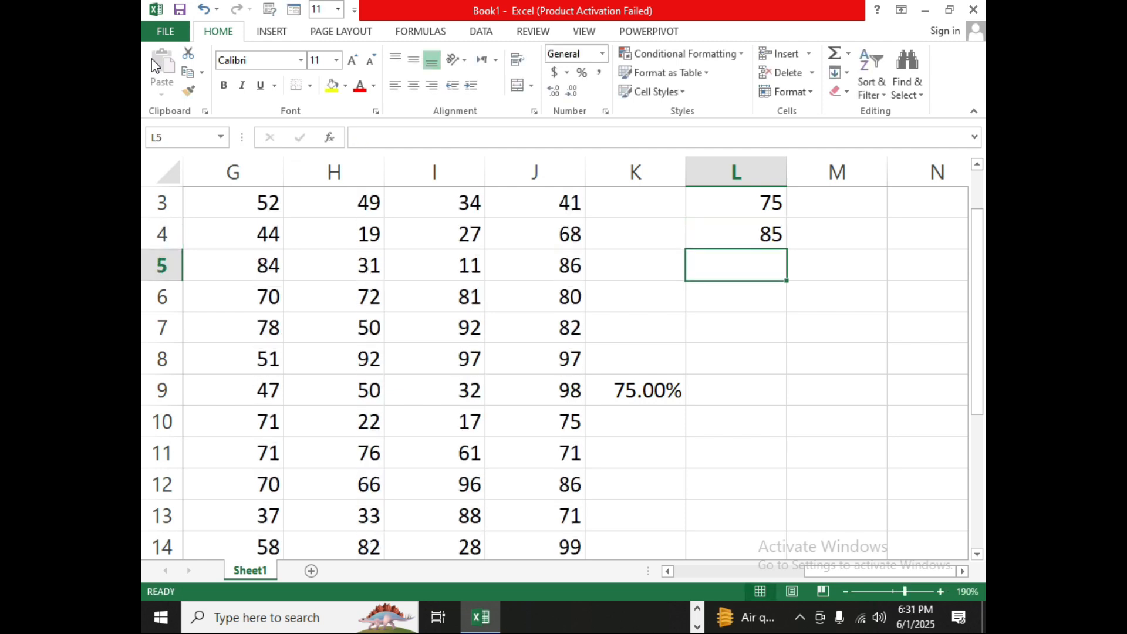
text(95)
key(Return)
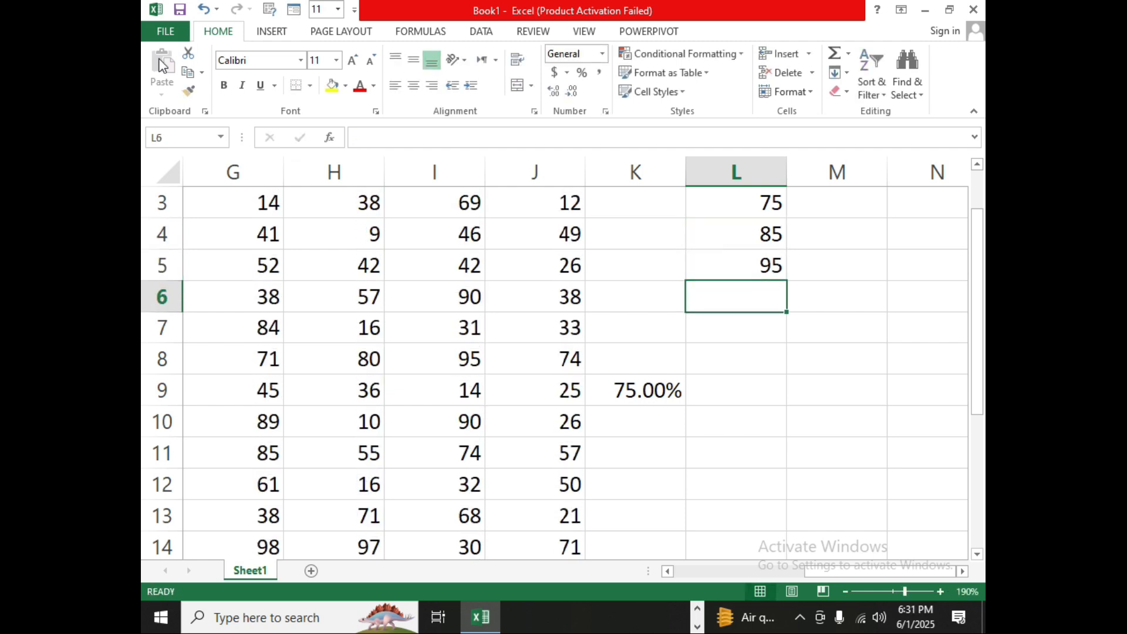
- Enter 25, 15 and 45 in cells M3 to M5
click(820, 204)
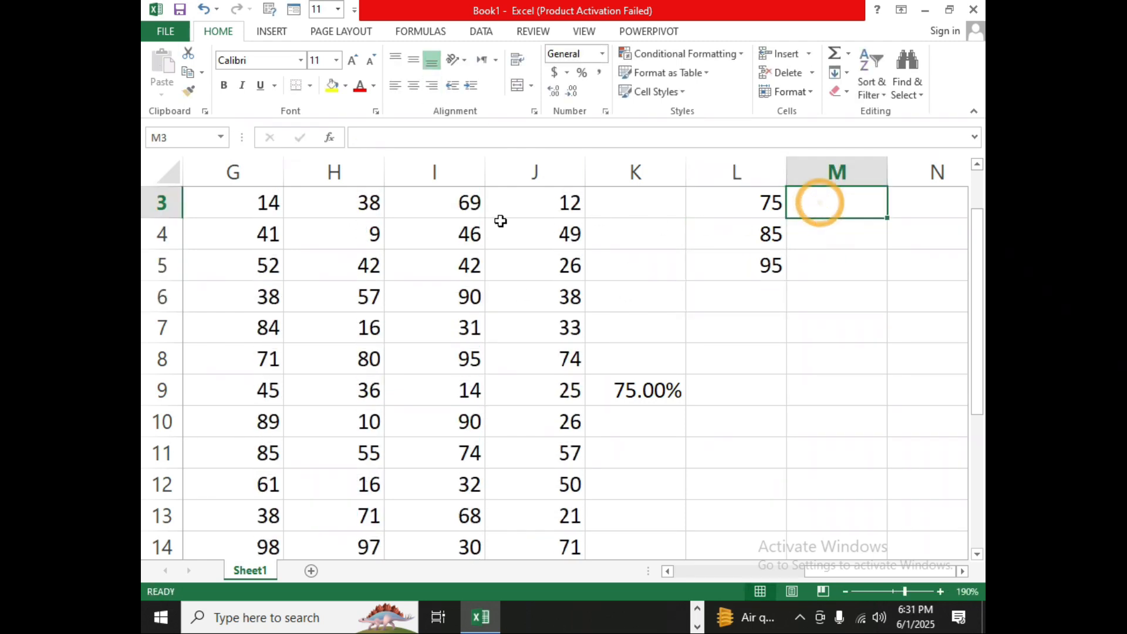
text(25)
key(Return)
text(15)
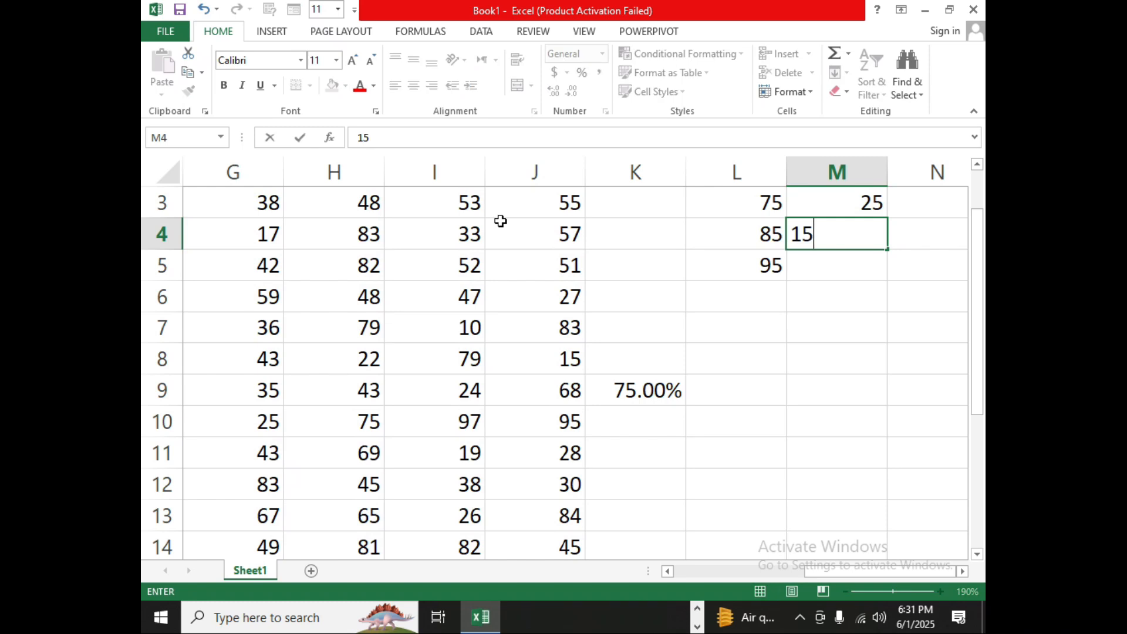
key(Return)
text(45)
key(Tab)
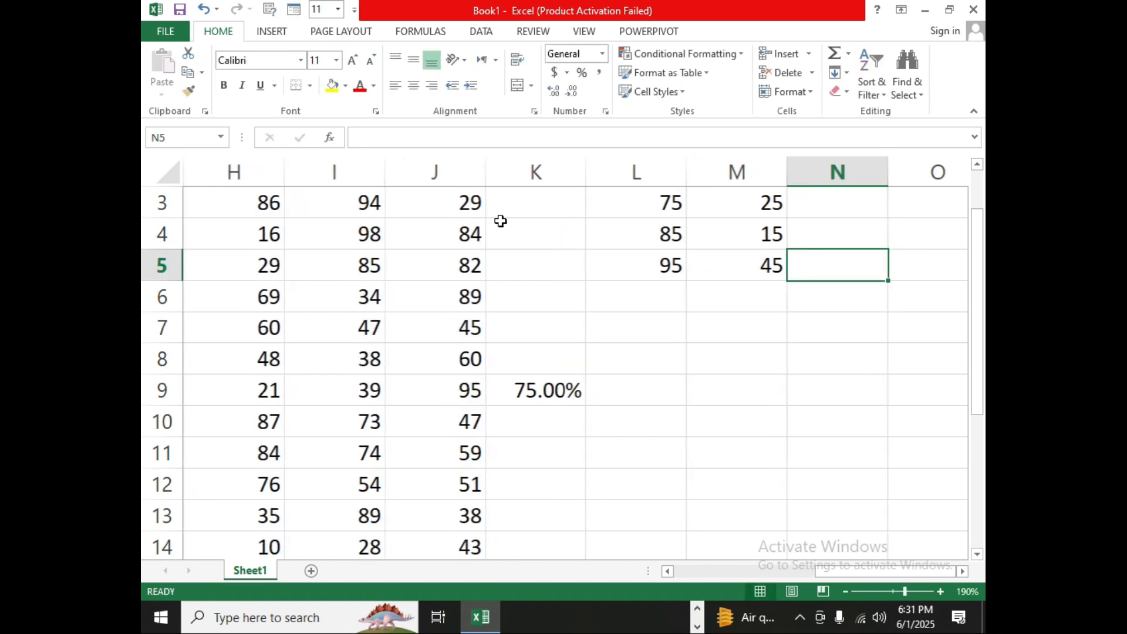
- Enter the formula =L3+M3 in cell N3 and fill it down to N5
scroll(798, 221, up, 1)
click(834, 272)
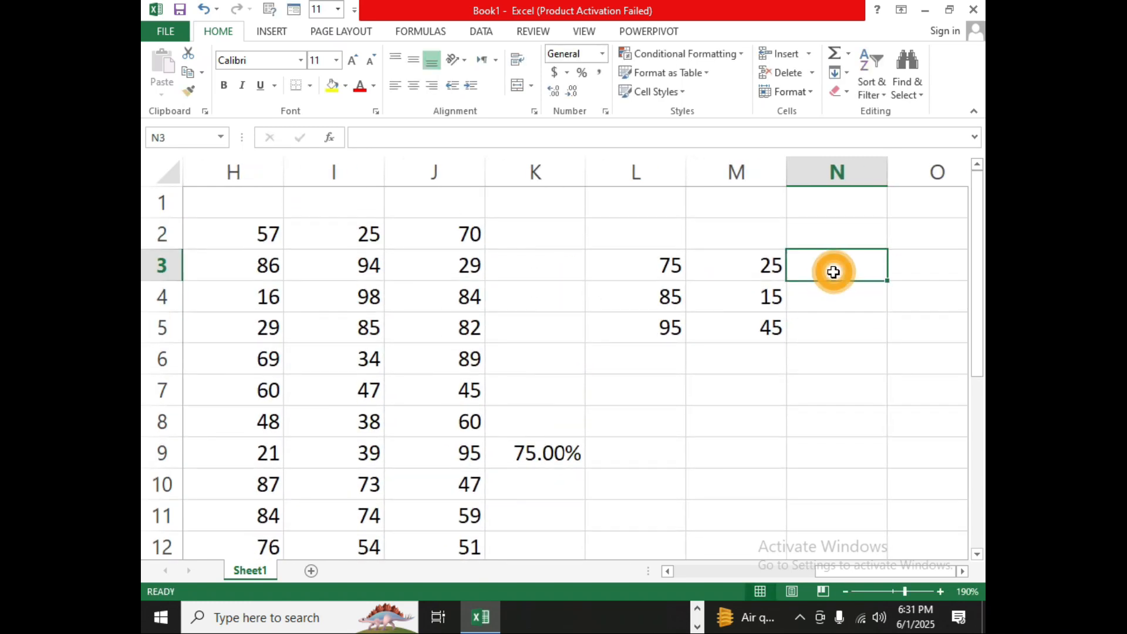
text(=)
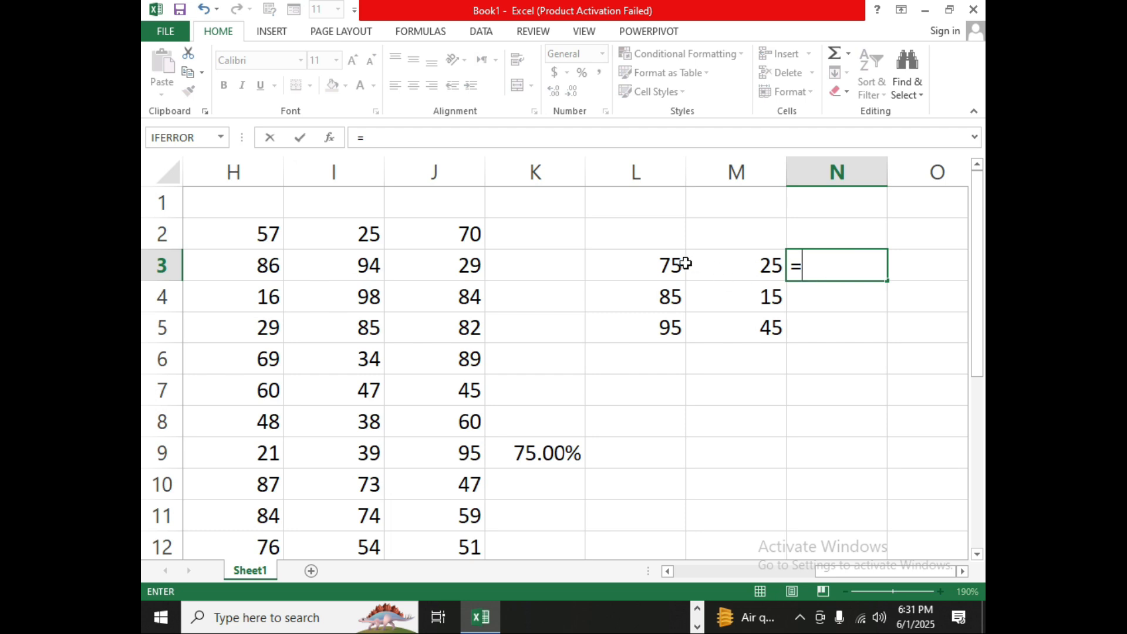
click(653, 269)
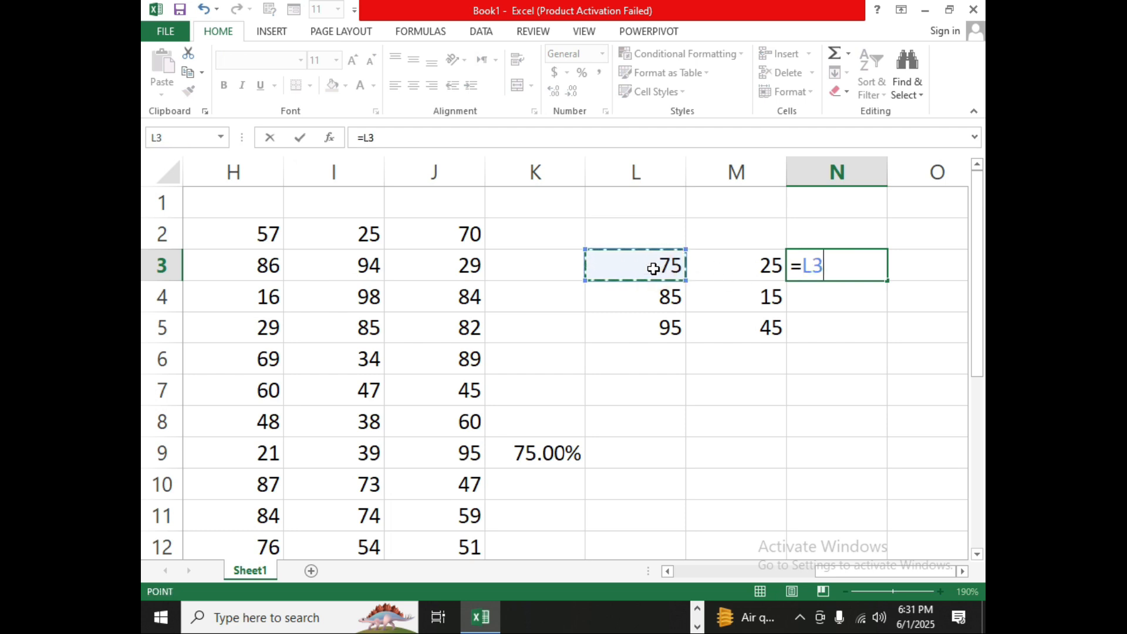
text(+)
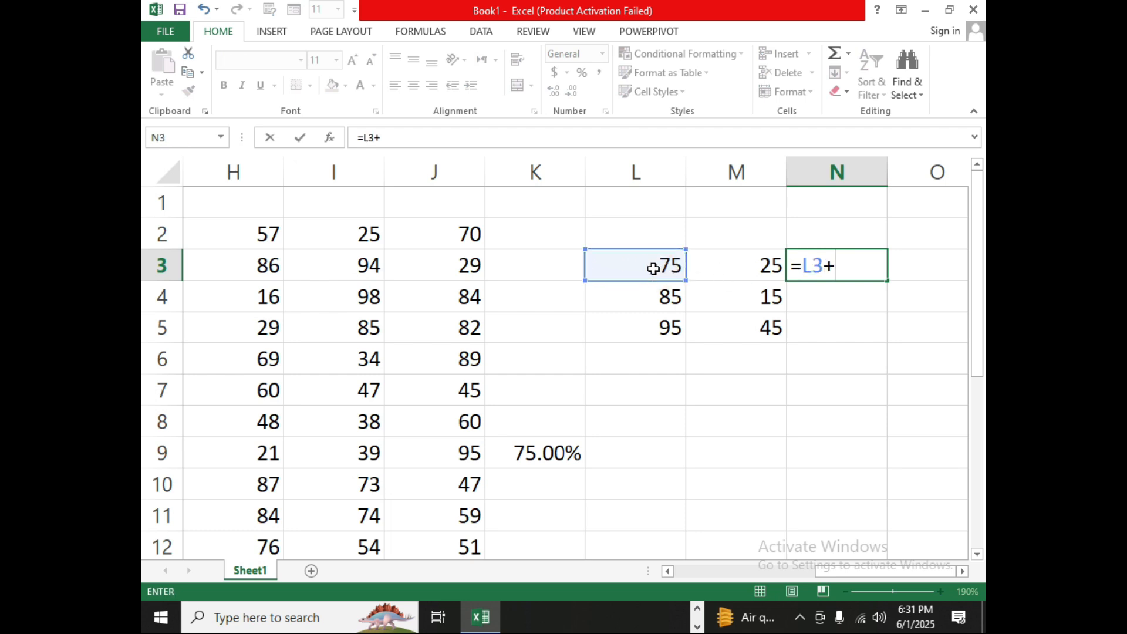
click(766, 265)
key(Return)
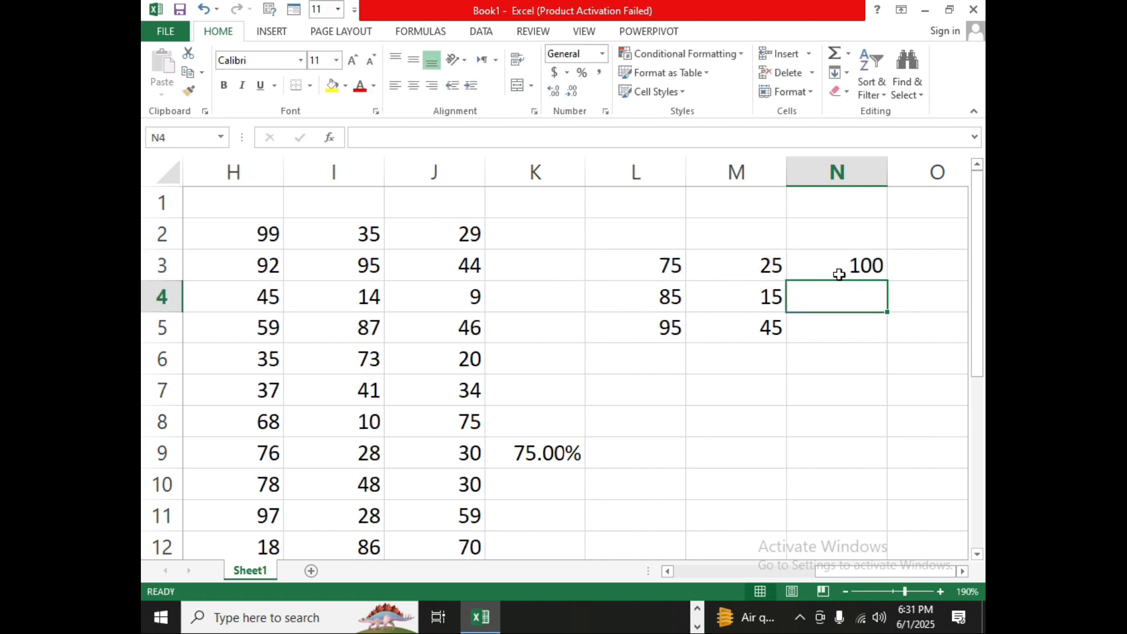
click(877, 269)
drag(887, 282, 886, 330)
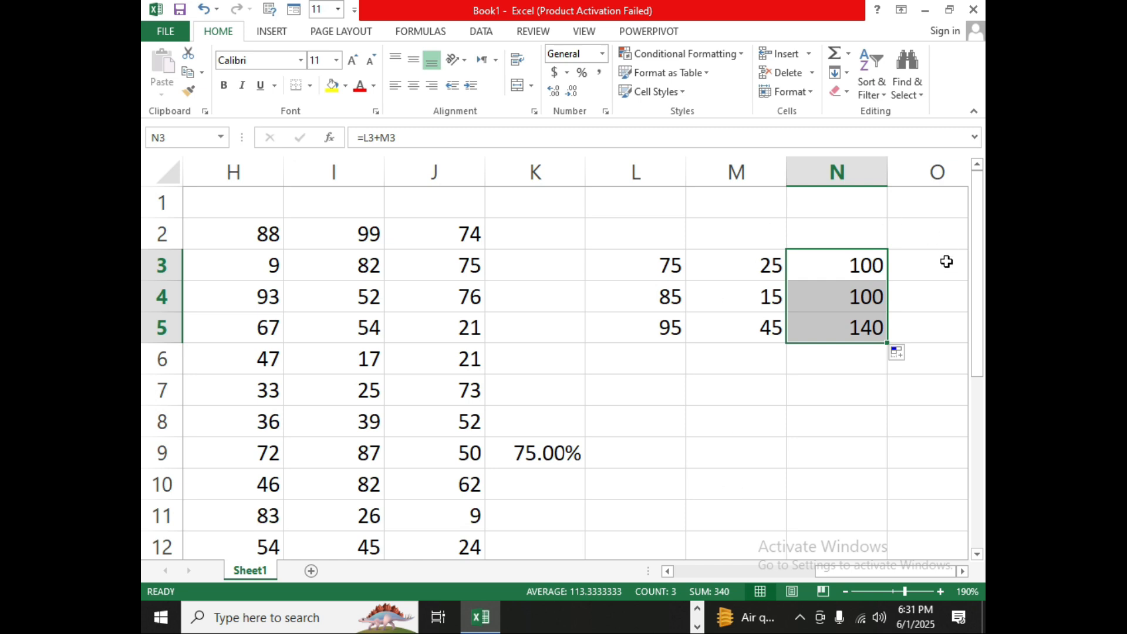
- Add the manual currency prefix "RS " before the number in cell L5
click(720, 353)
click(656, 330)
double_click(656, 330)
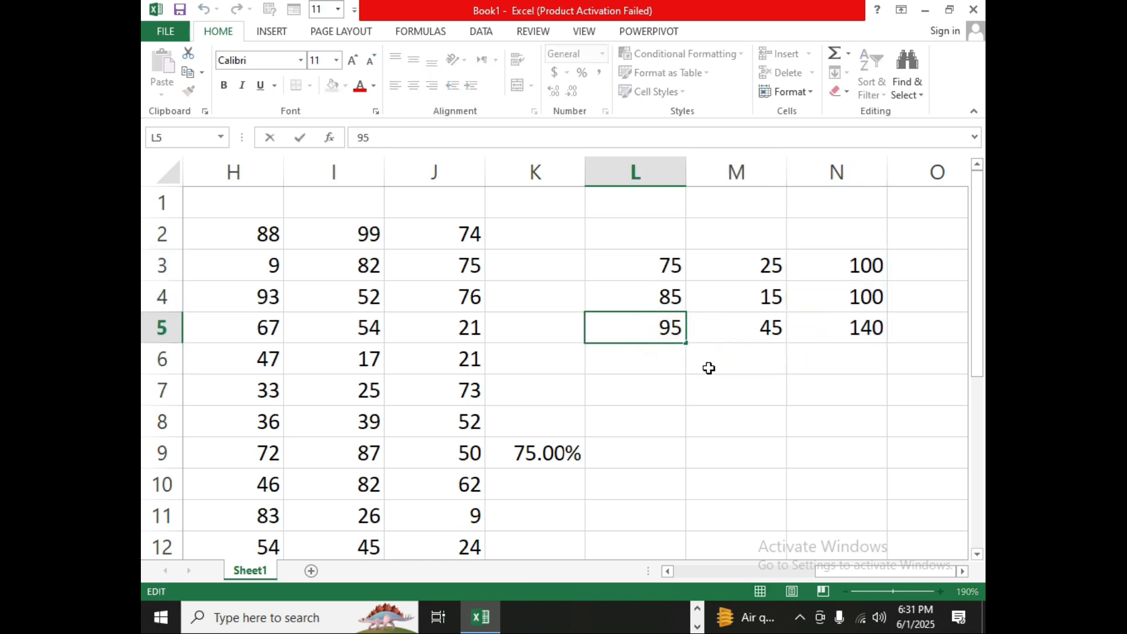
text(rs)
key(BackSpace)
key(BackSpace)
text(RS)
key(Tab)
click(637, 328)
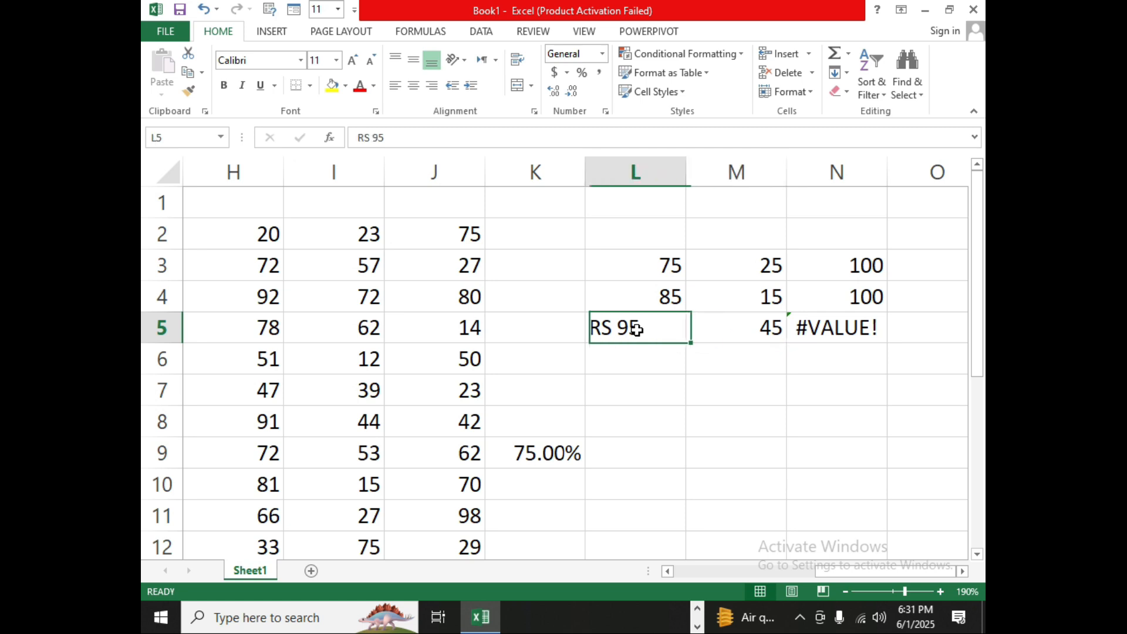
- Inspect the formula in cell N5 and the contents of its source cells L5 and M5
click(854, 325)
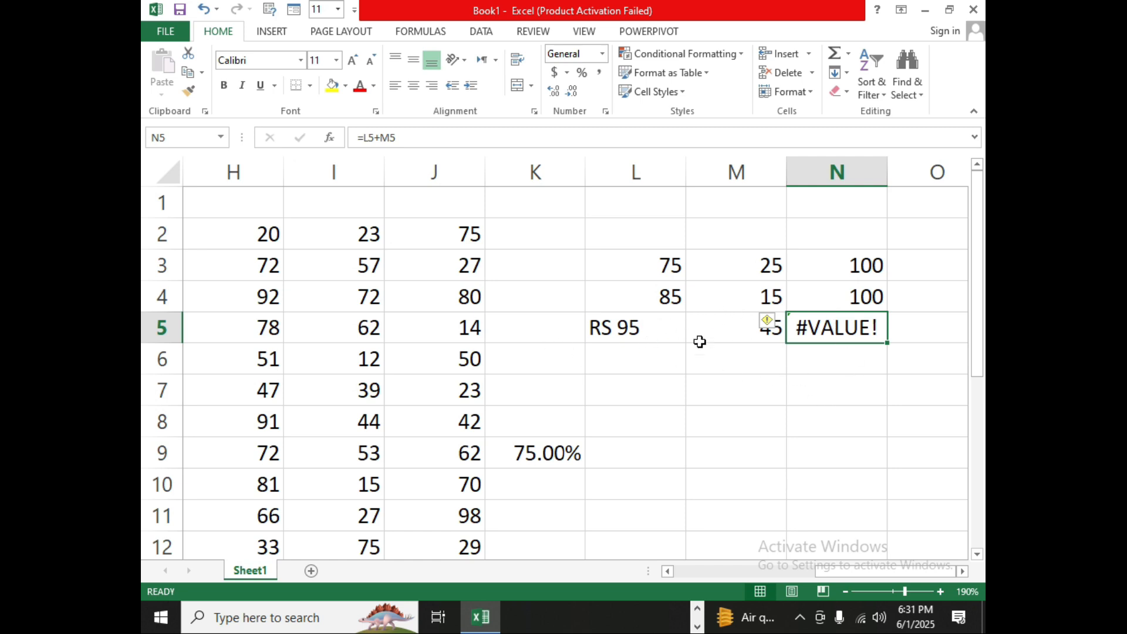
click(626, 334)
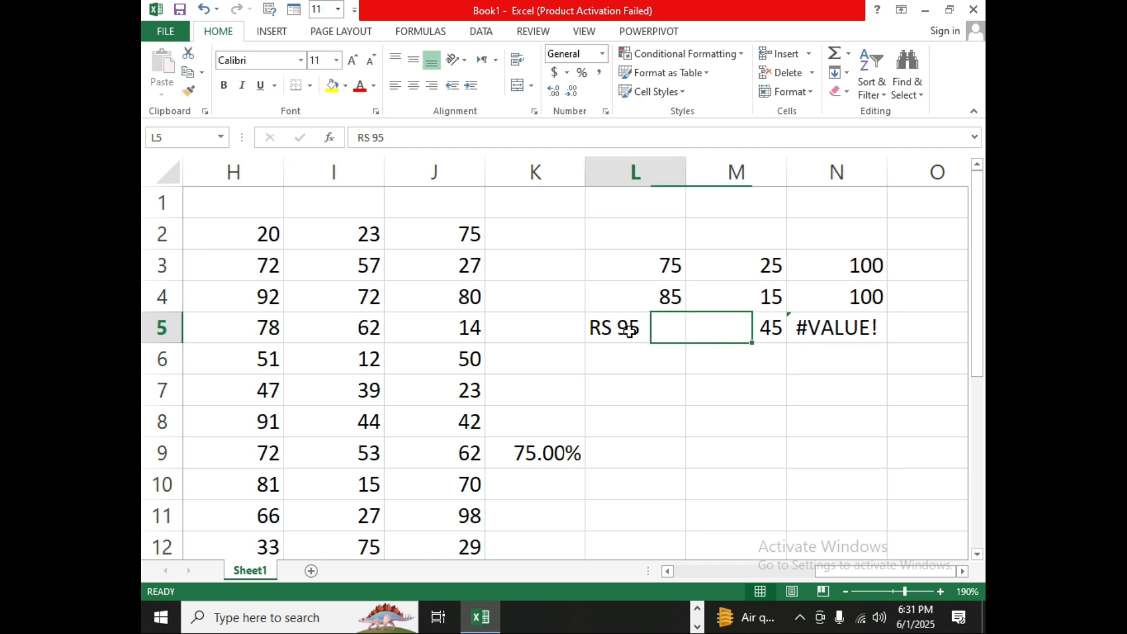
click(766, 329)
click(630, 334)
click(735, 330)
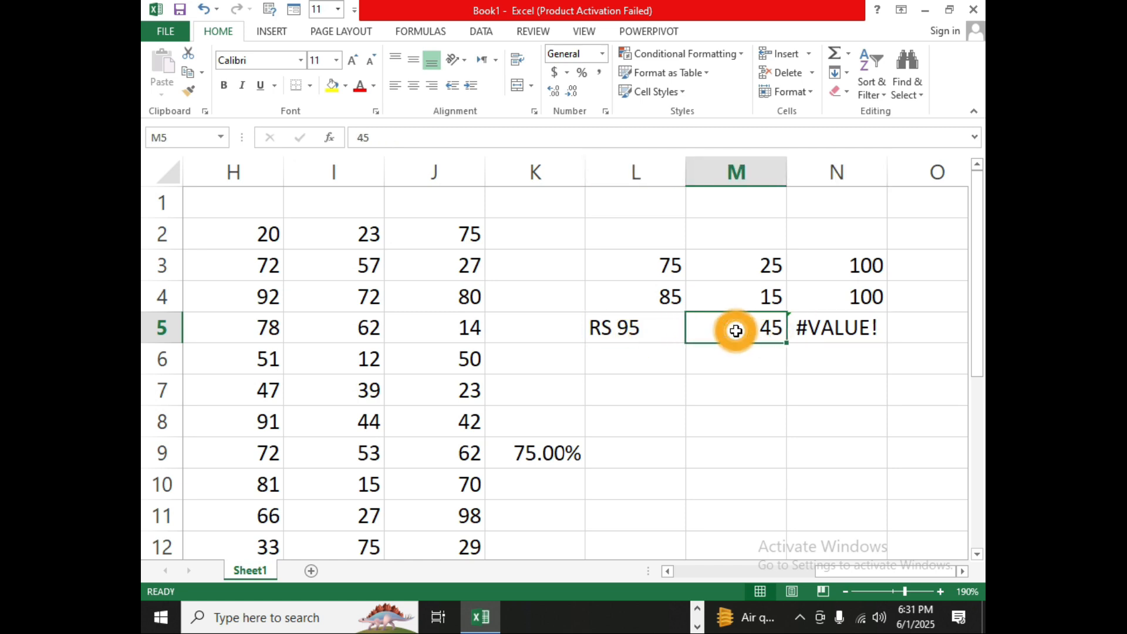
click(736, 331)
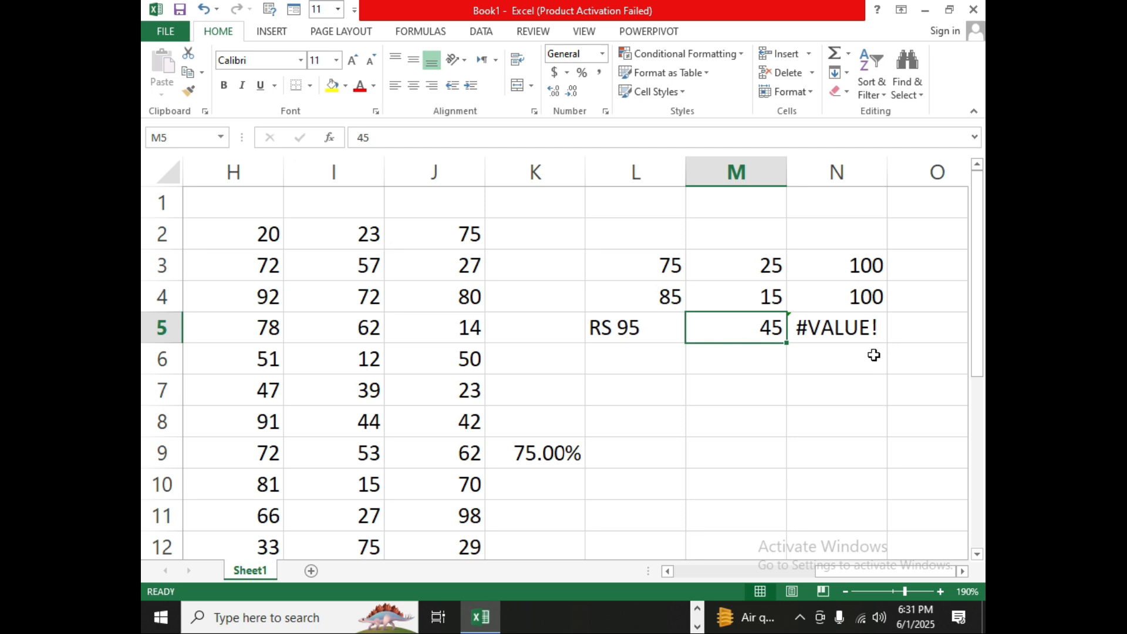
click(860, 332)
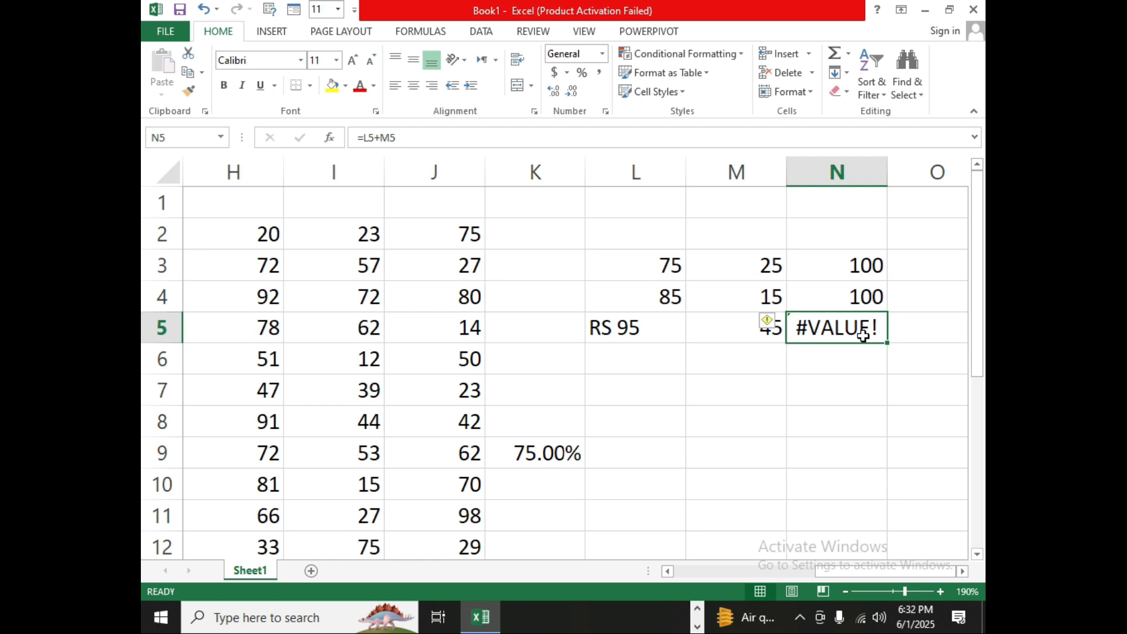
click(692, 333)
click(612, 330)
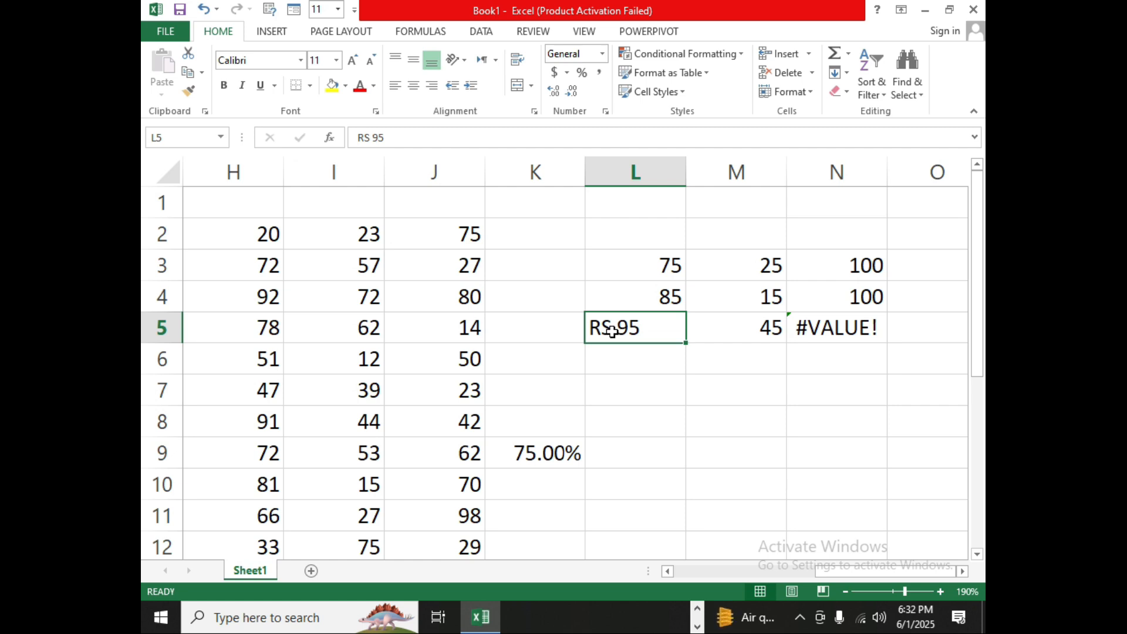
- Enter a person's name with the title MR in cell L7 as a text example
click(644, 388)
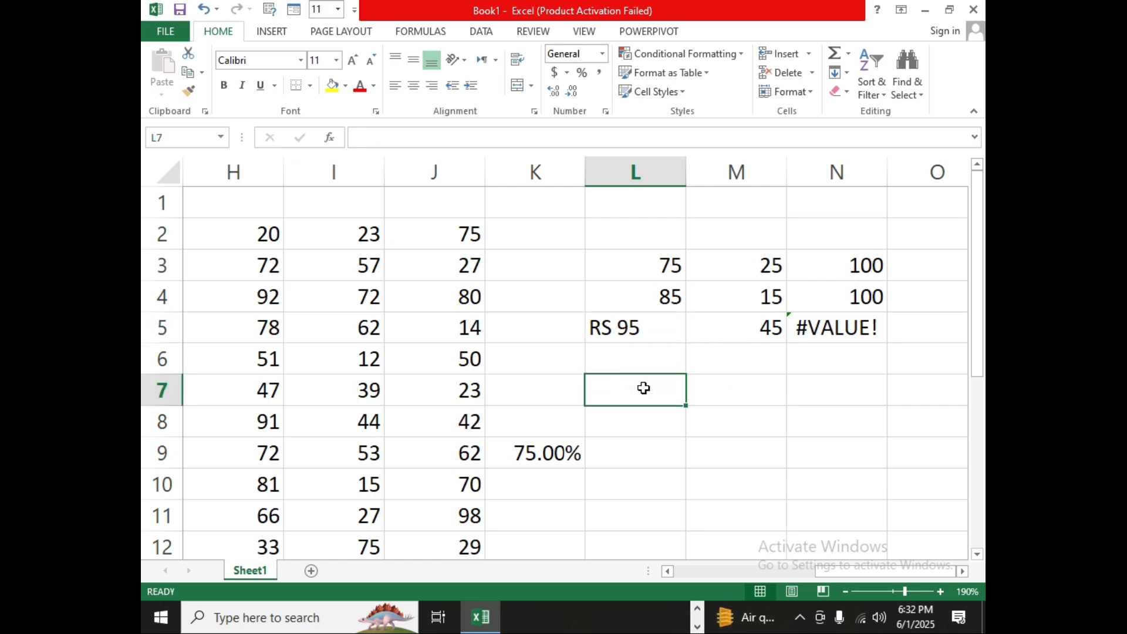
text(MR ZAIN)
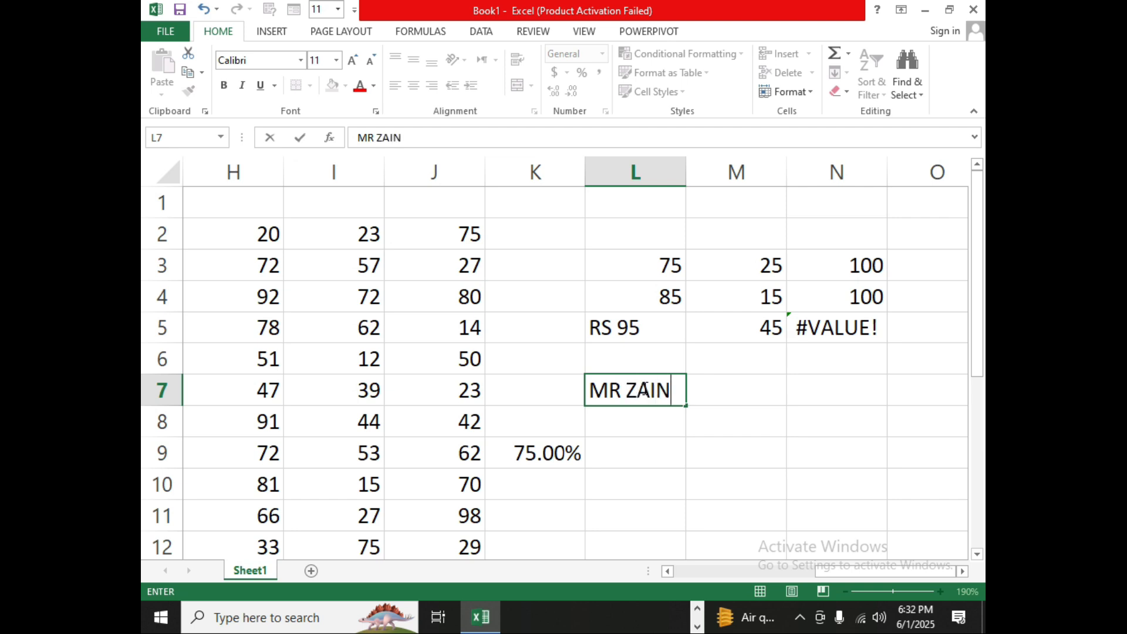
key(Tab)
key(Tab)
click(639, 391)
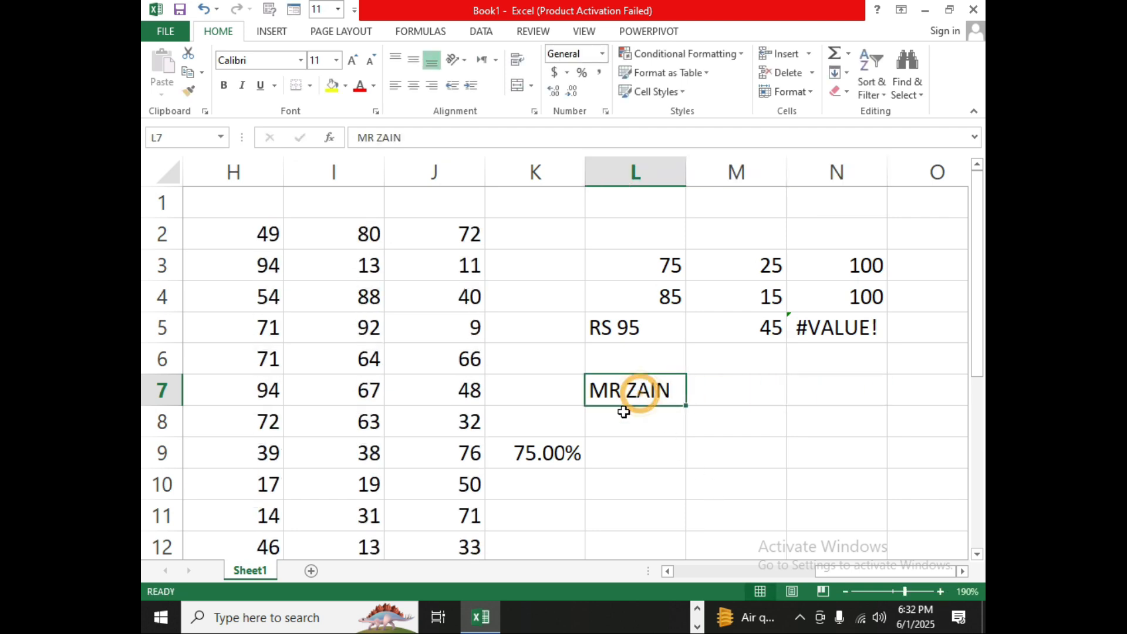
- Enter two more people's names in cells L8 and L9
click(639, 420)
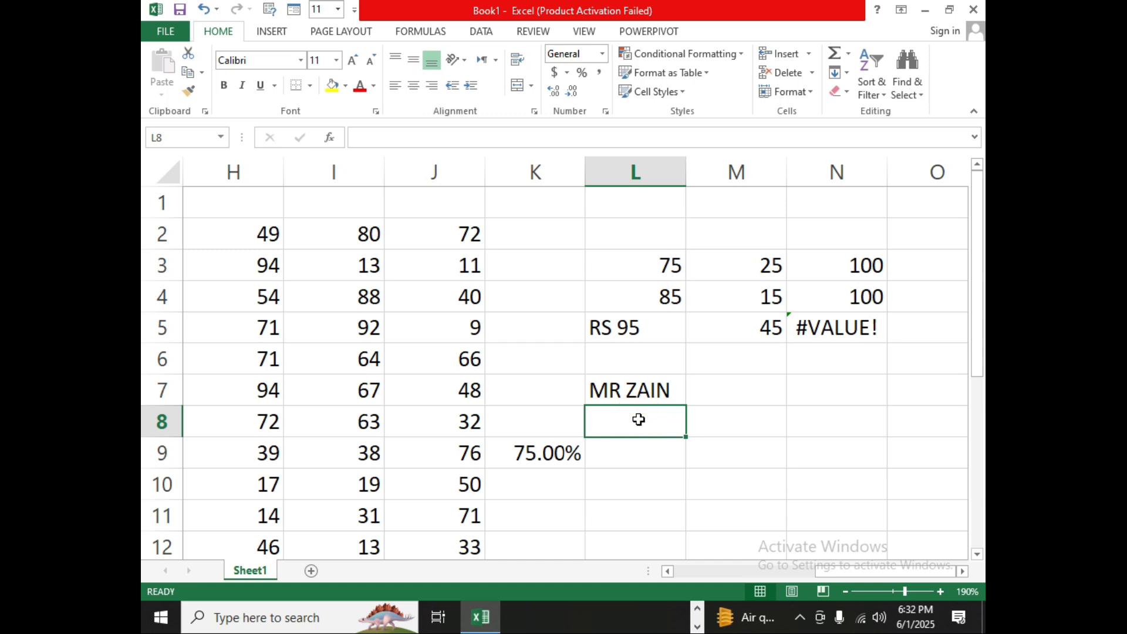
text(AR,)
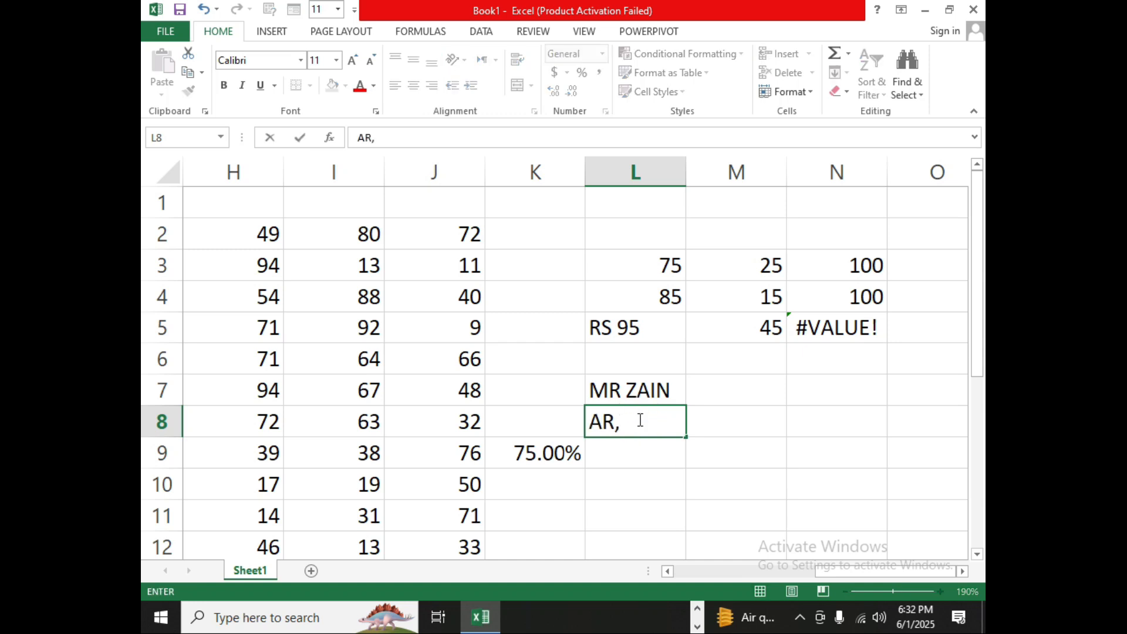
key(BackSpace)
text(MAN)
key(Return)
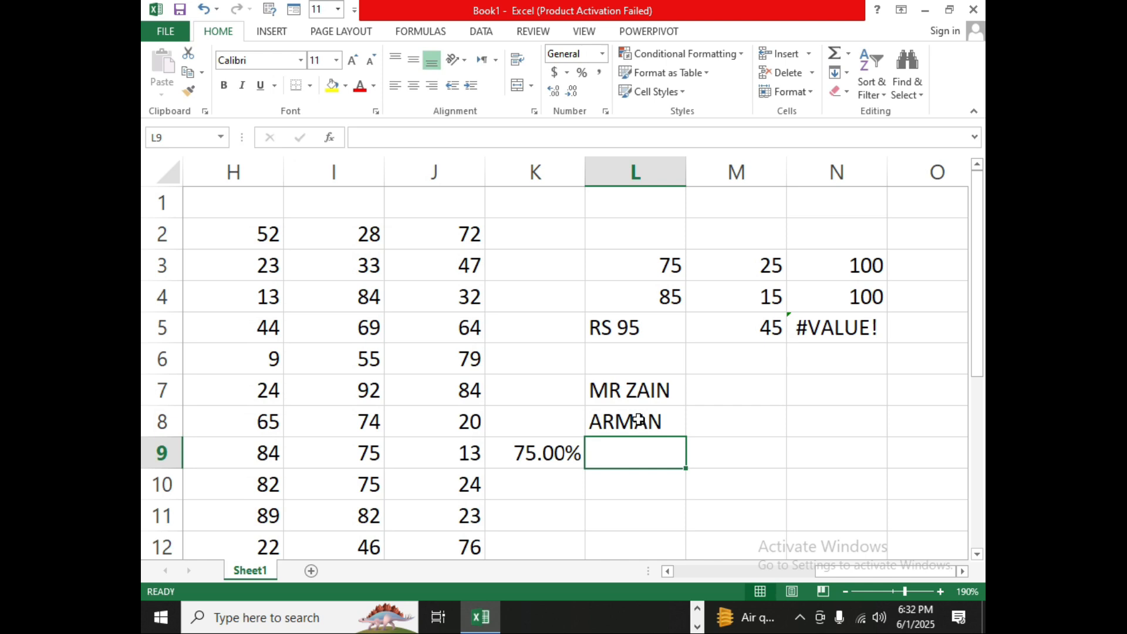
text(SH)
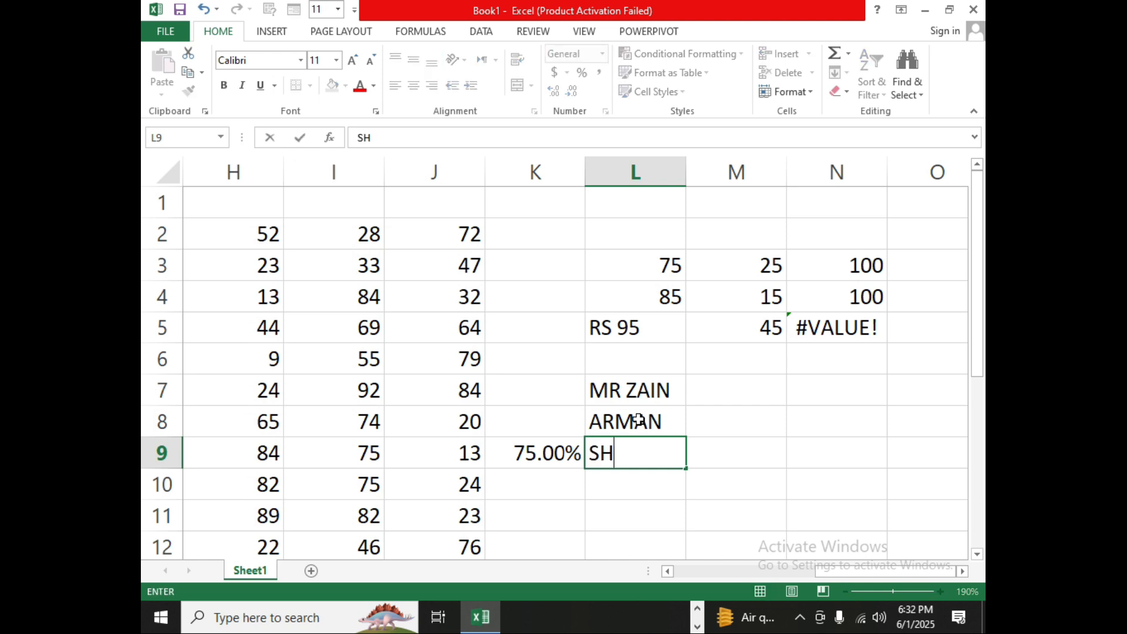
text(ABAIZ)
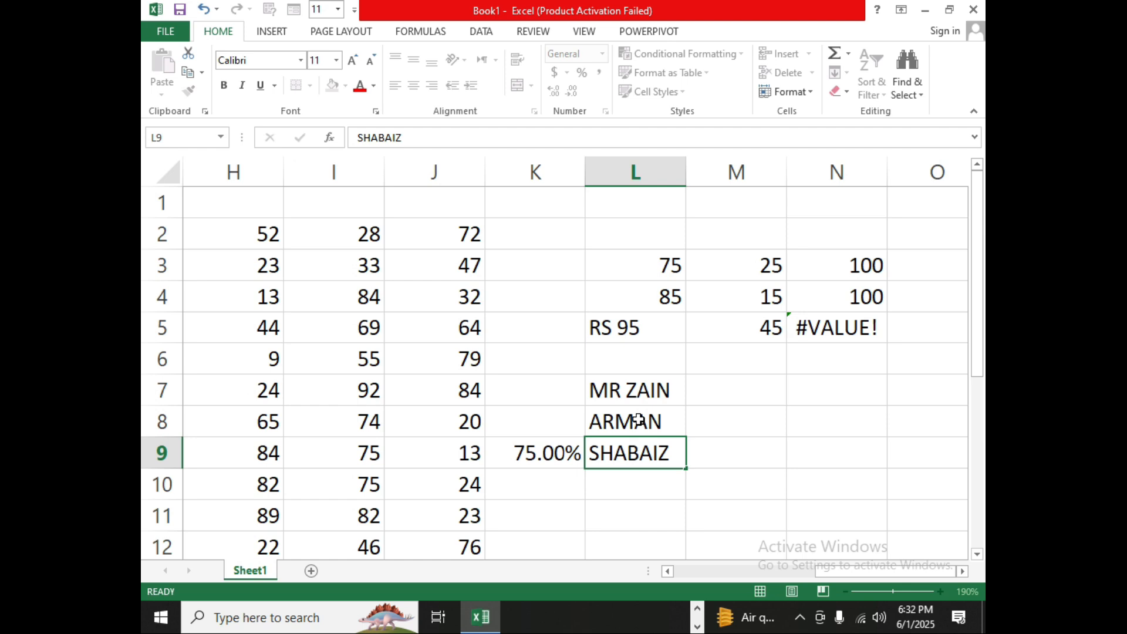
key(Return)
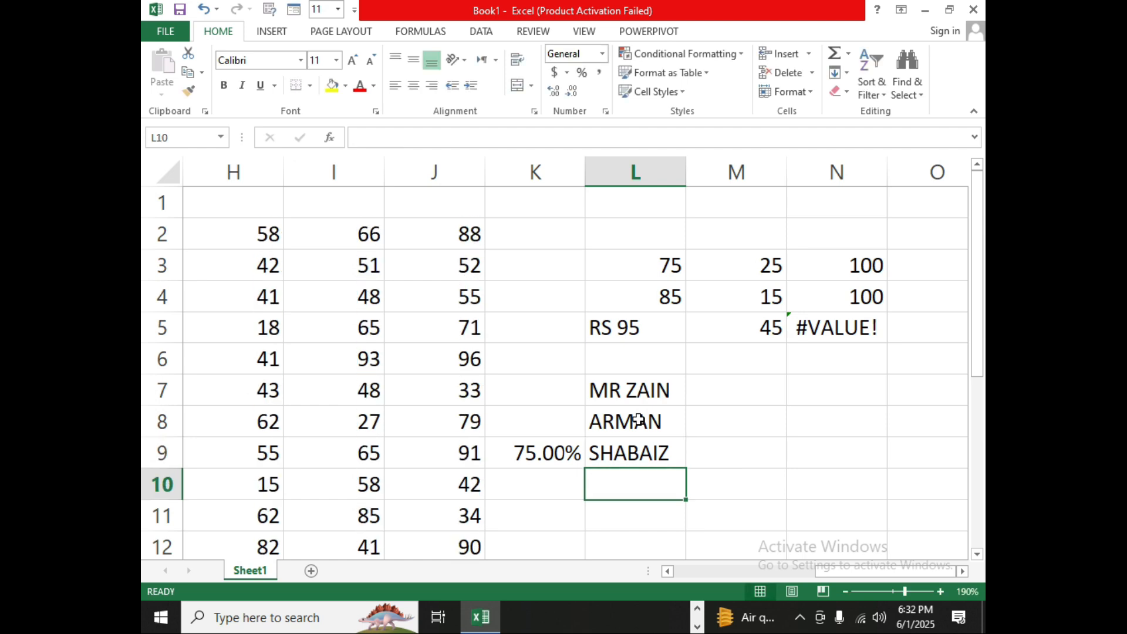
- Compare the alignment of the names in L7 to L9 with the numbers in L3 to L4 and the sums in column N
drag(652, 389, 655, 452)
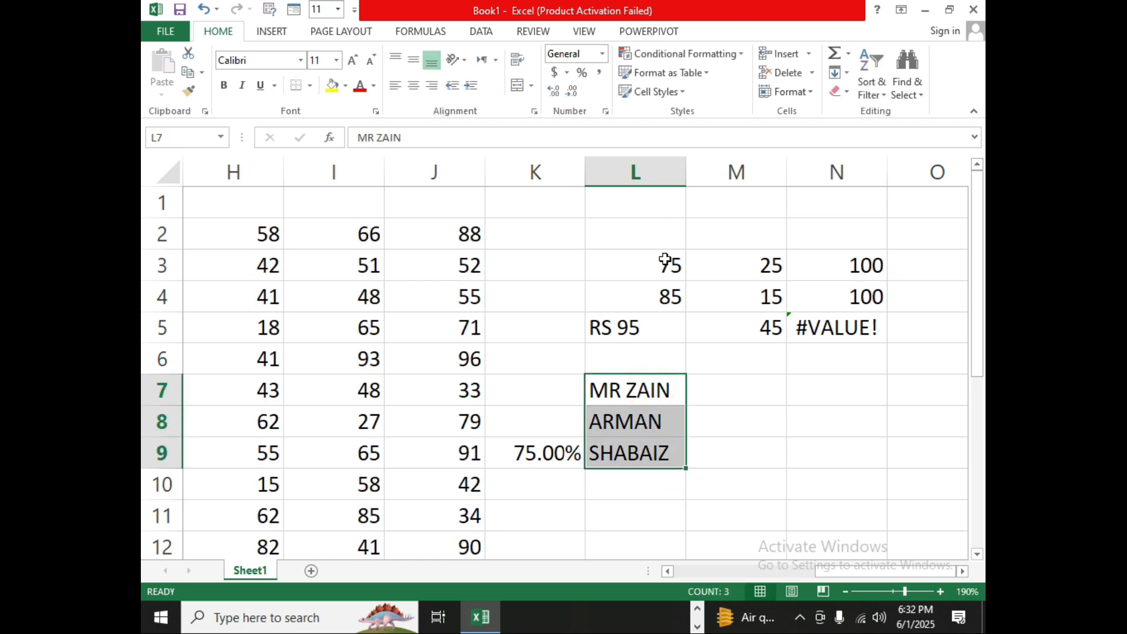
drag(667, 262, 667, 294)
drag(834, 267, 838, 363)
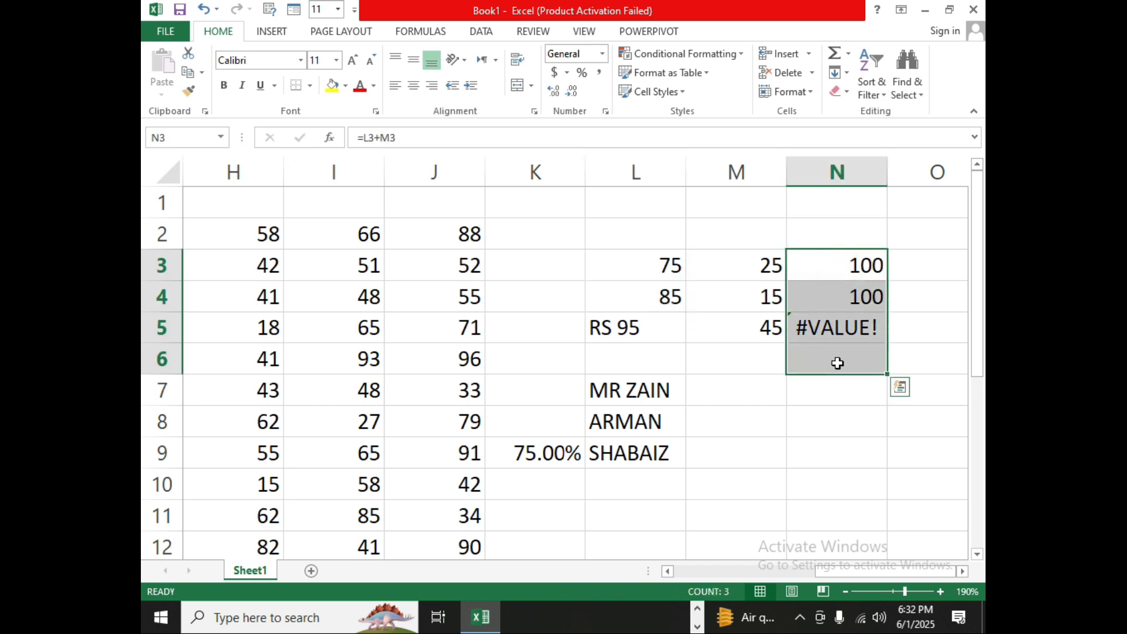
- Remove the manual "RS " prefix from cell L5, leaving only the number 95
click(613, 327)
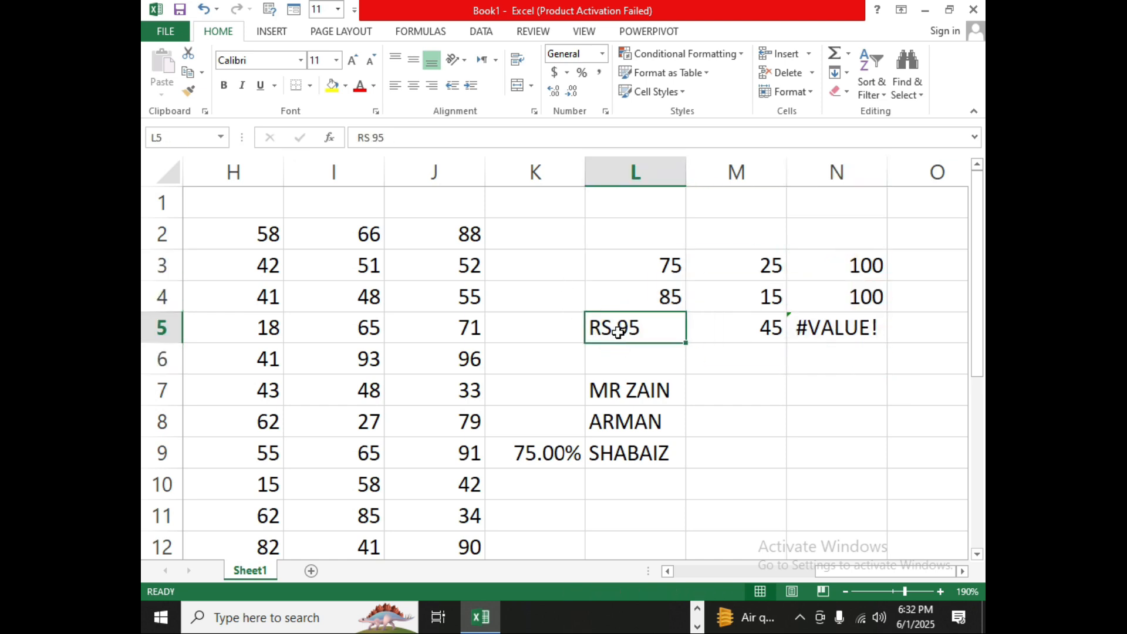
double_click(619, 332)
key(BackSpace)
key(BackSpace)
key(BackSpace)
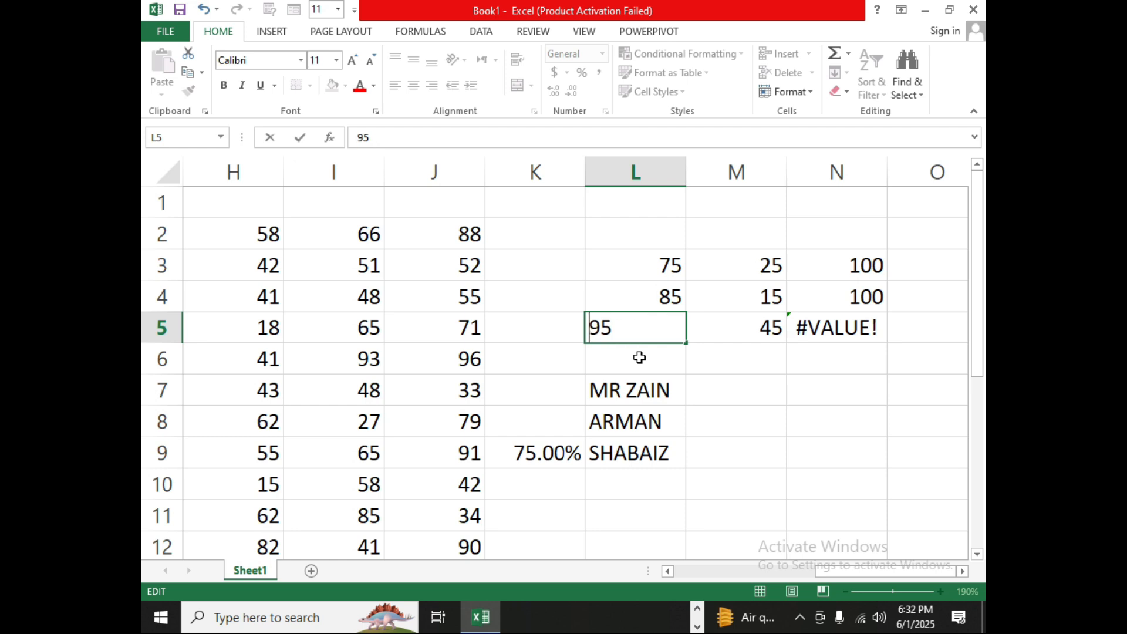
click(675, 417)
- Apply the custom number format "RS" # to cells L3 to L5
drag(669, 265, 680, 326)
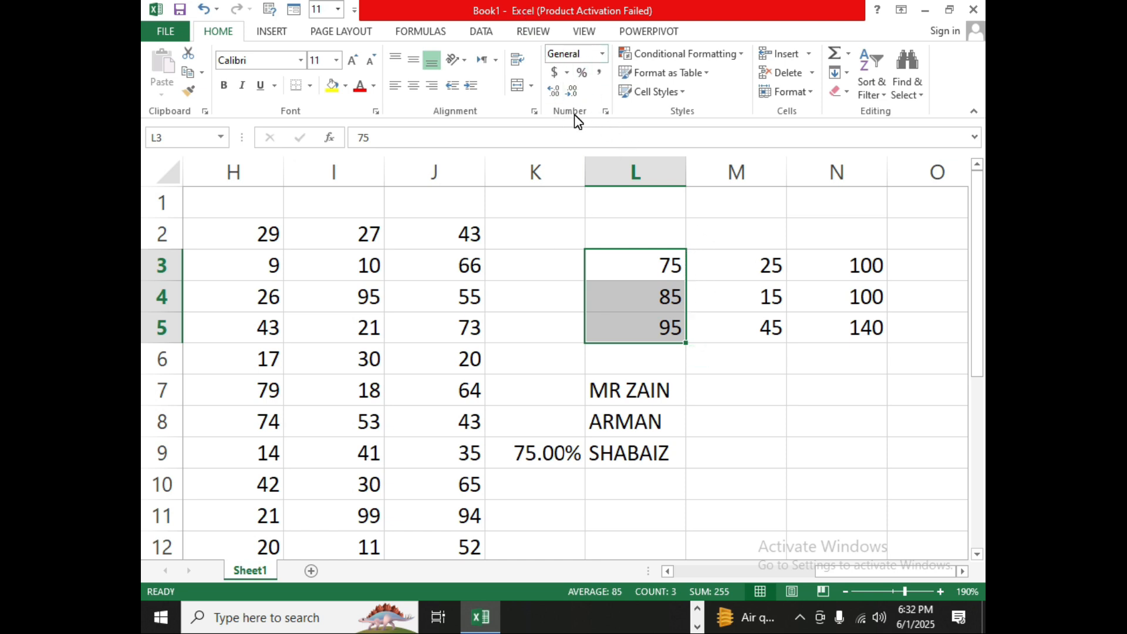
click(603, 55)
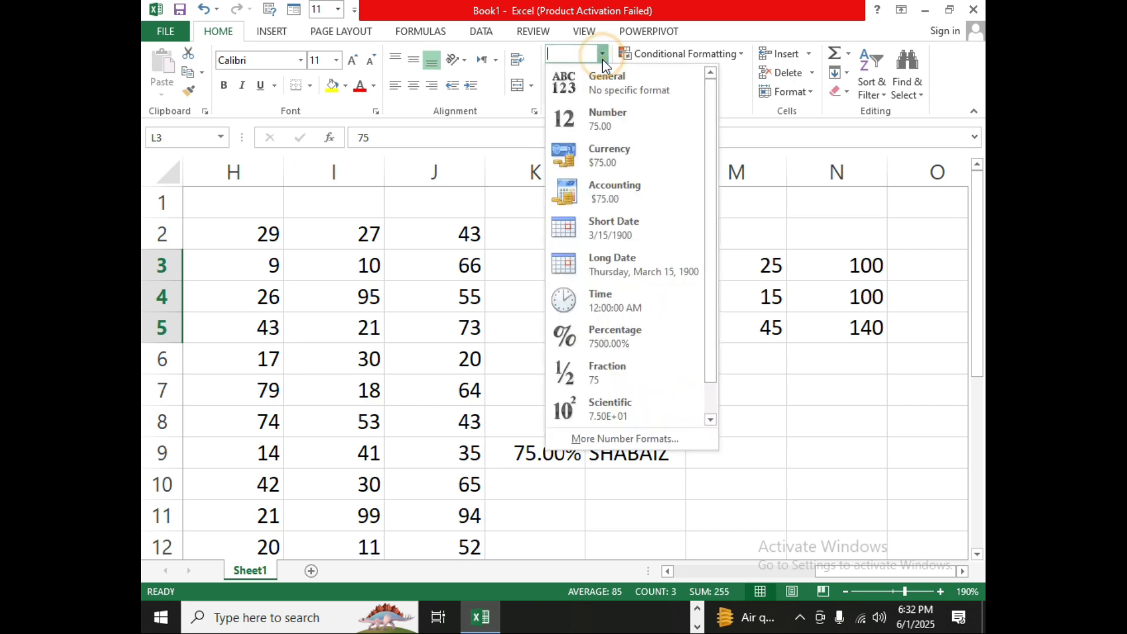
click(602, 439)
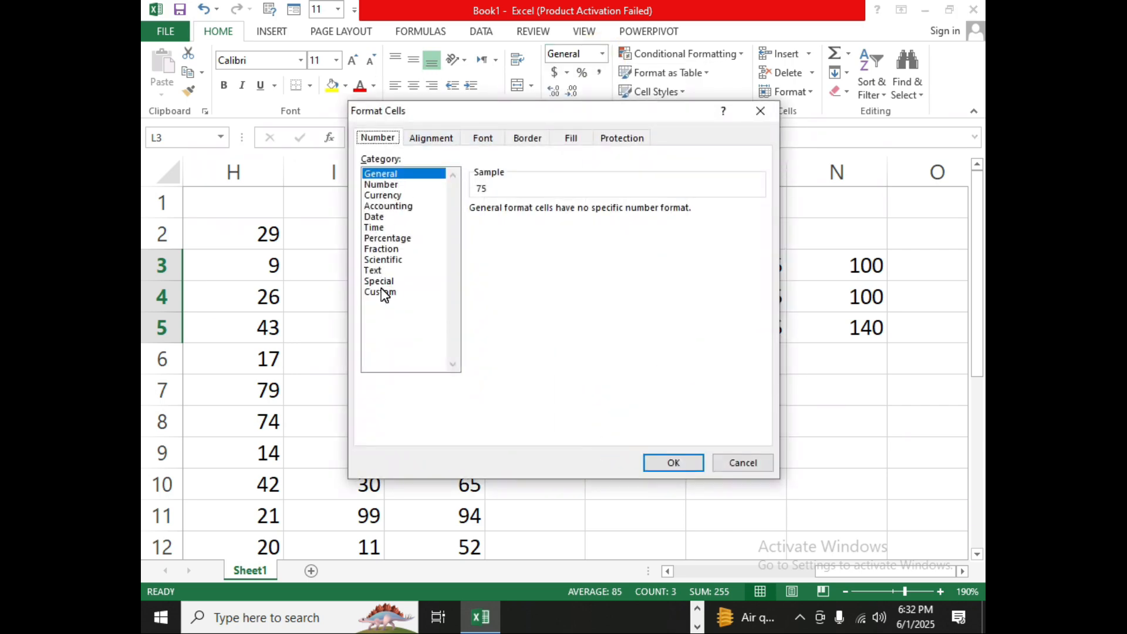
click(380, 292)
double_click(516, 223)
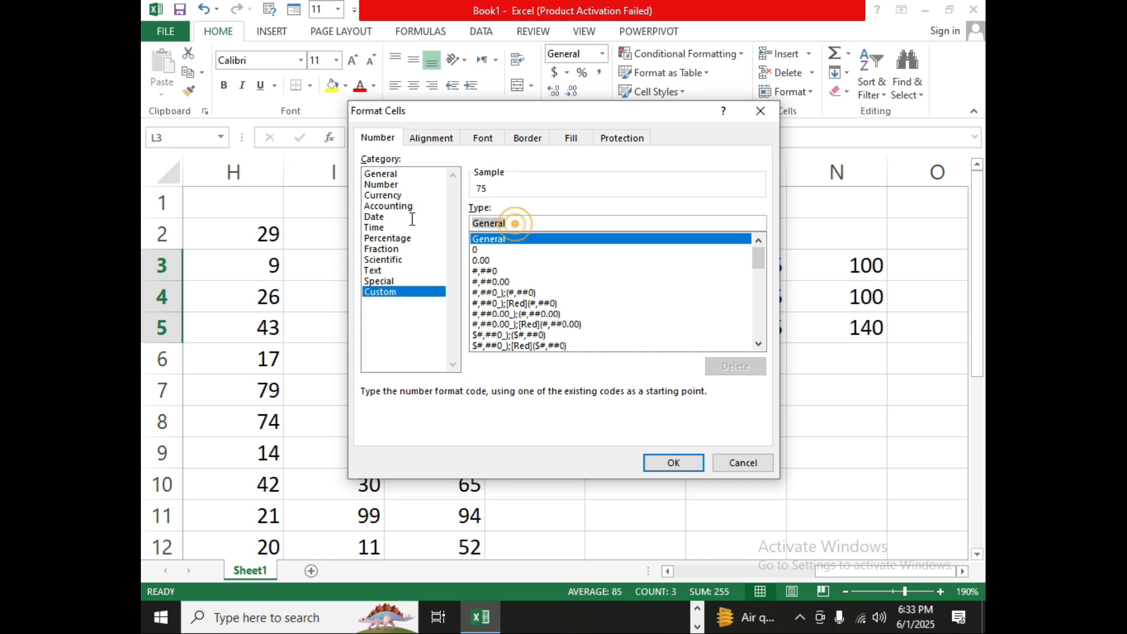
key(BackSpace)
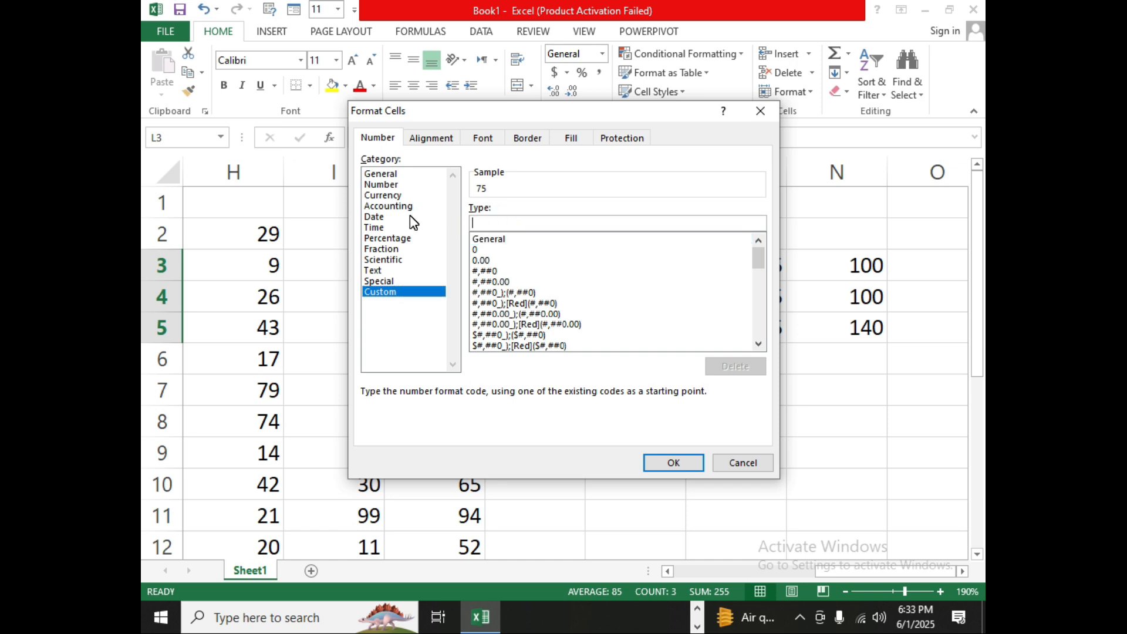
text("RS)
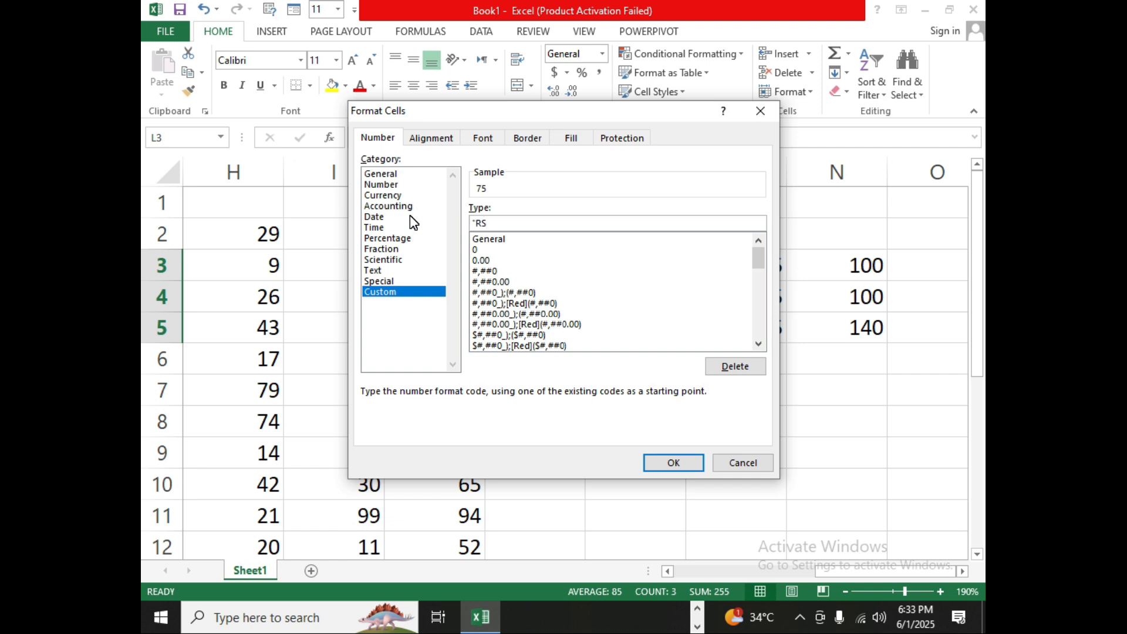
text("  #)
click(673, 465)
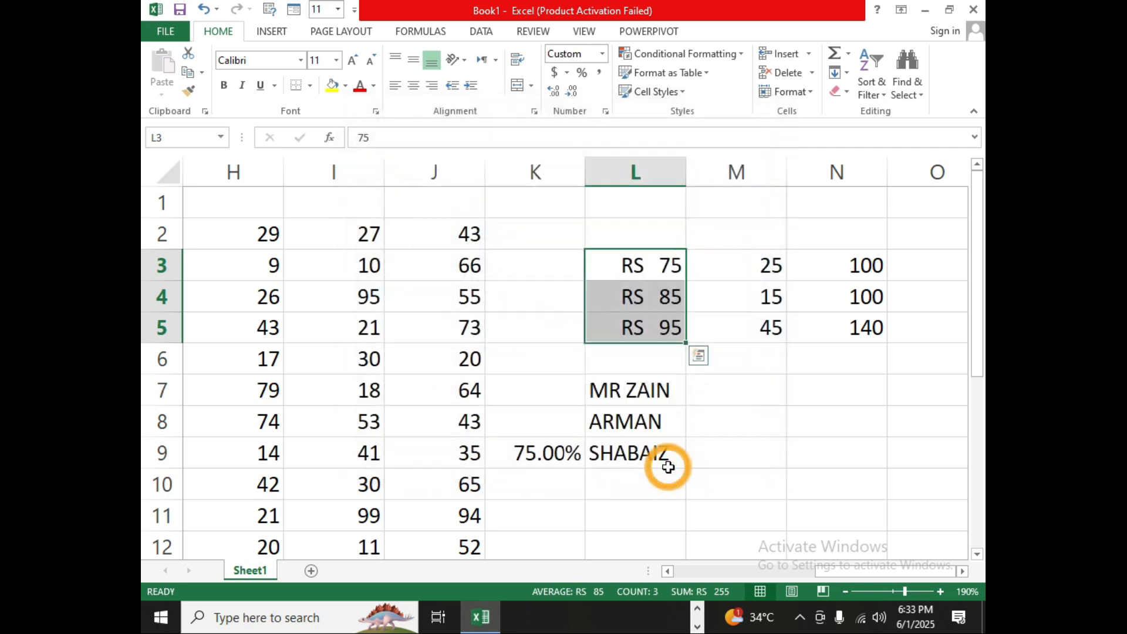
- Check the formatted values in L3 to L5 against the sums in N3 to N5
click(676, 404)
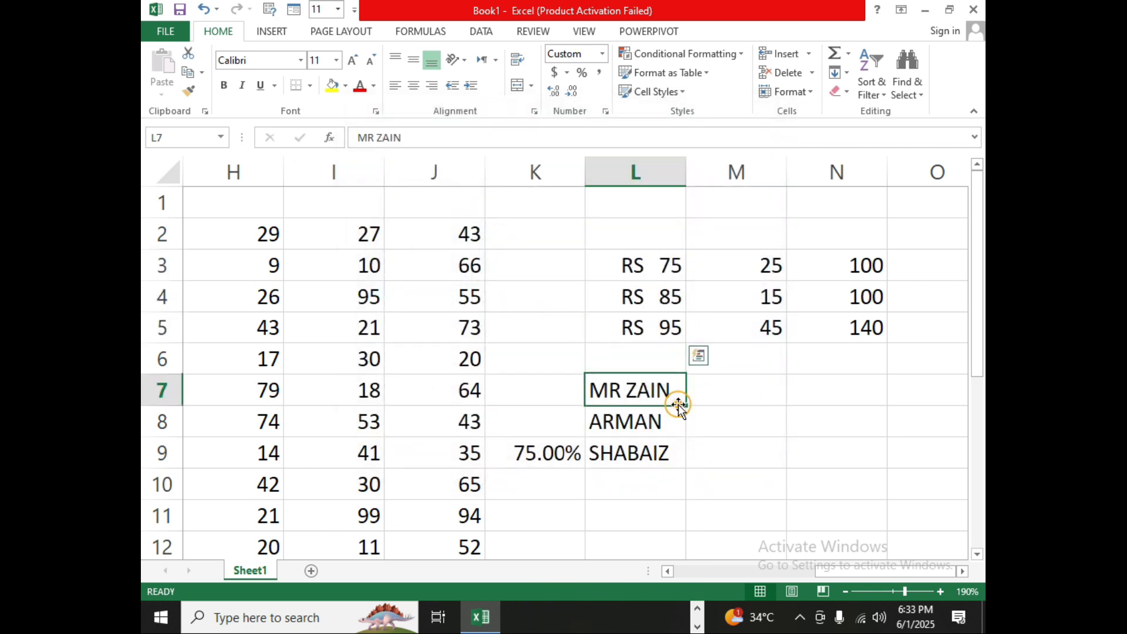
drag(660, 269, 662, 325)
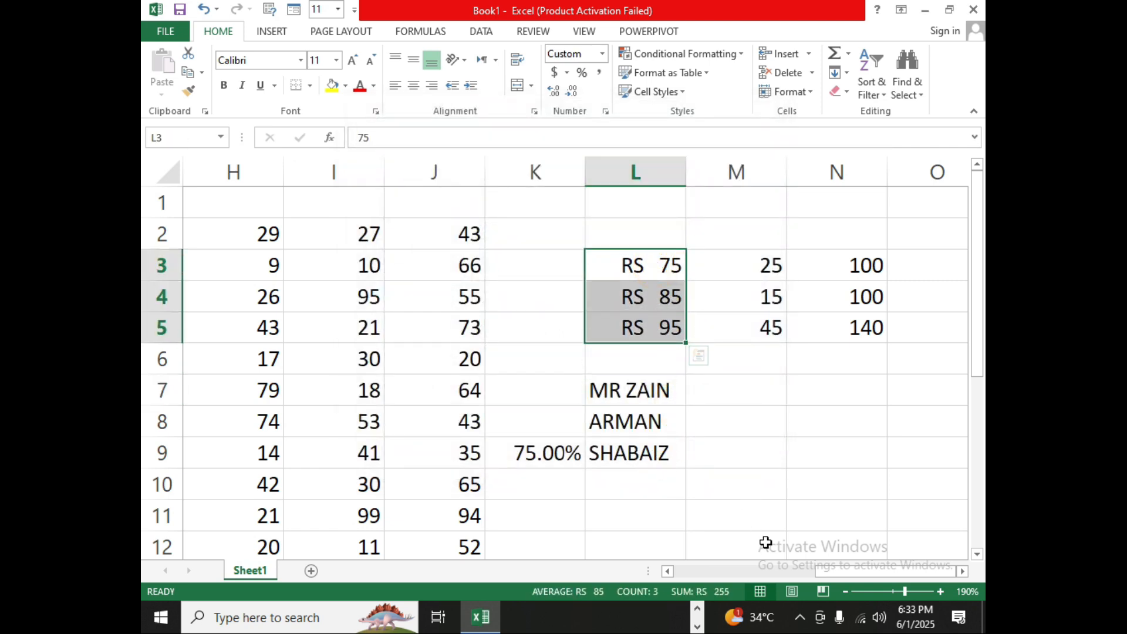
drag(825, 269, 828, 332)
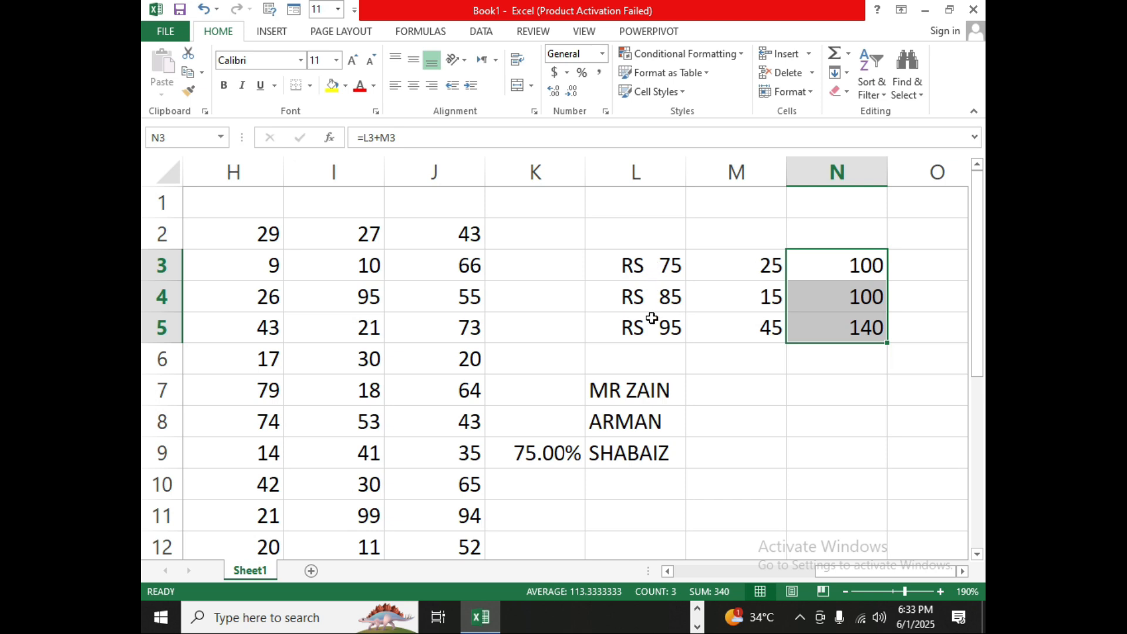
click(635, 272)
drag(635, 272, 636, 329)
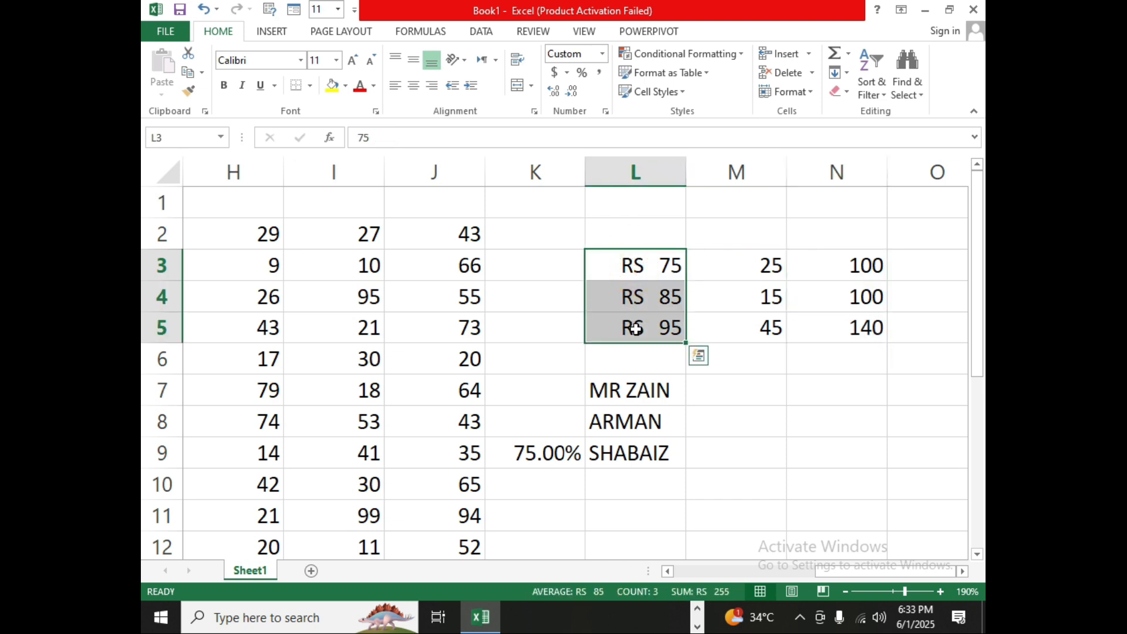
click(734, 273)
- Review the custom number format code applied to cells L3 to L5
drag(632, 264, 638, 332)
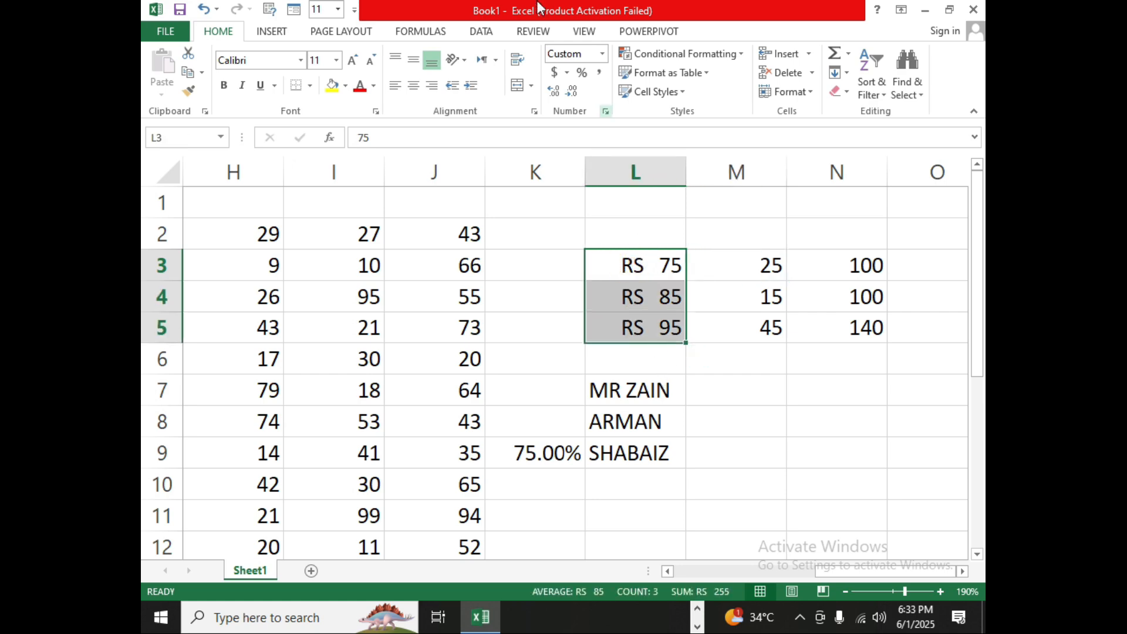
click(603, 54)
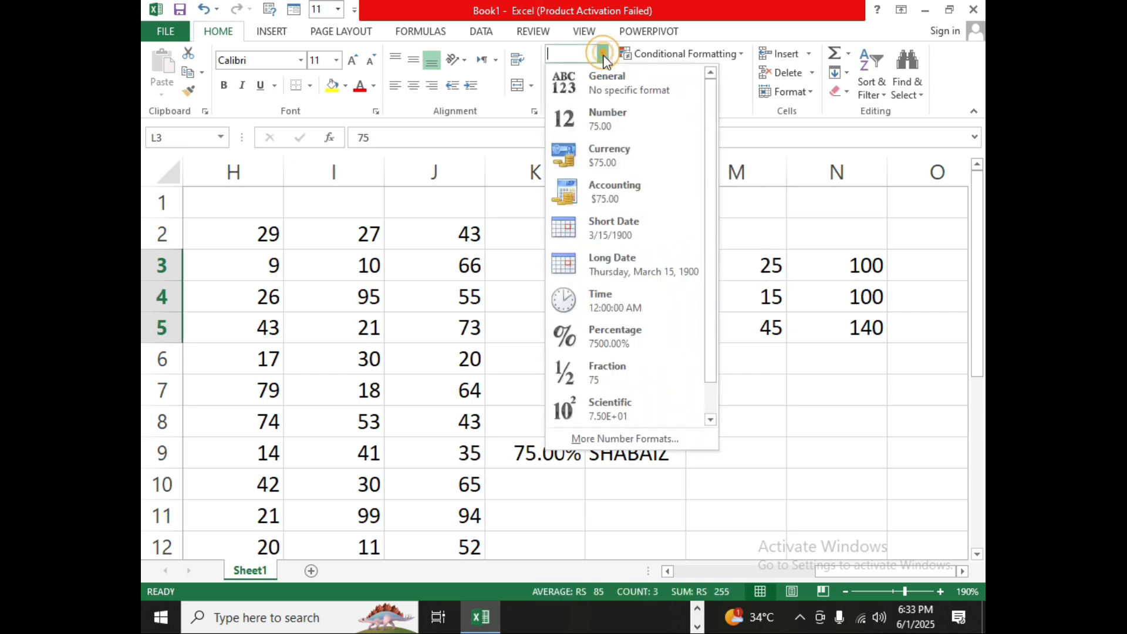
click(609, 435)
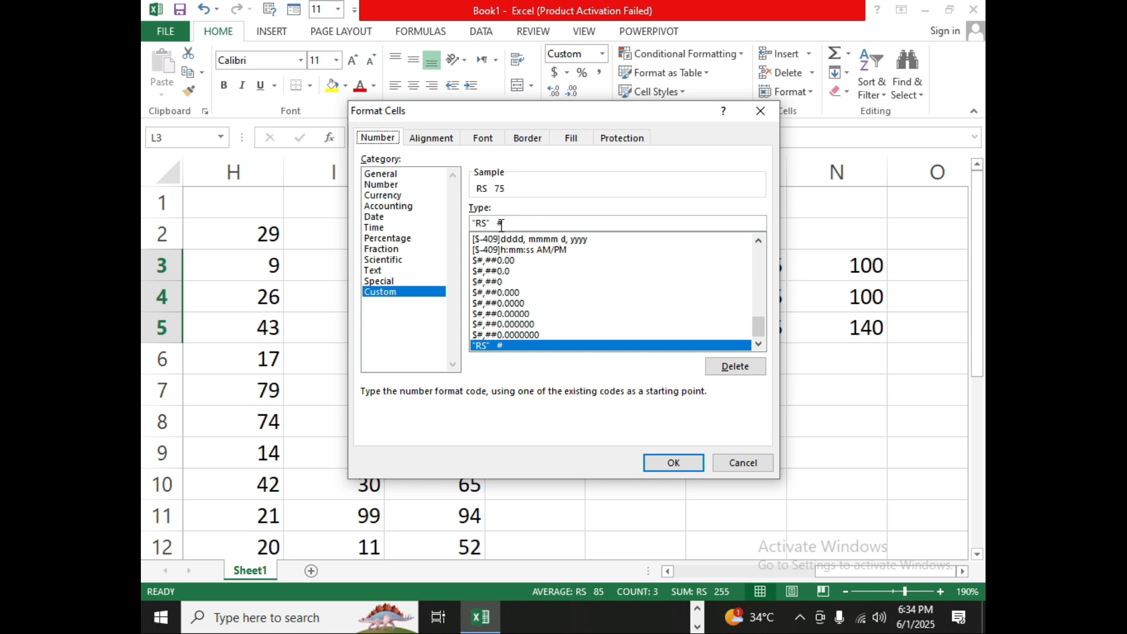
click(674, 462)
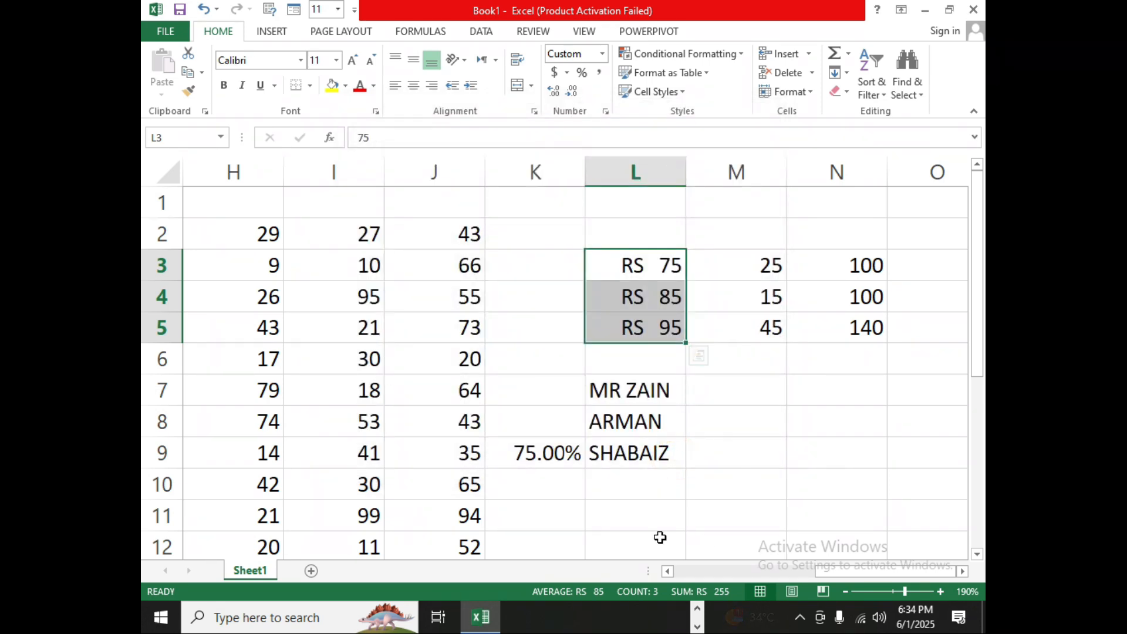